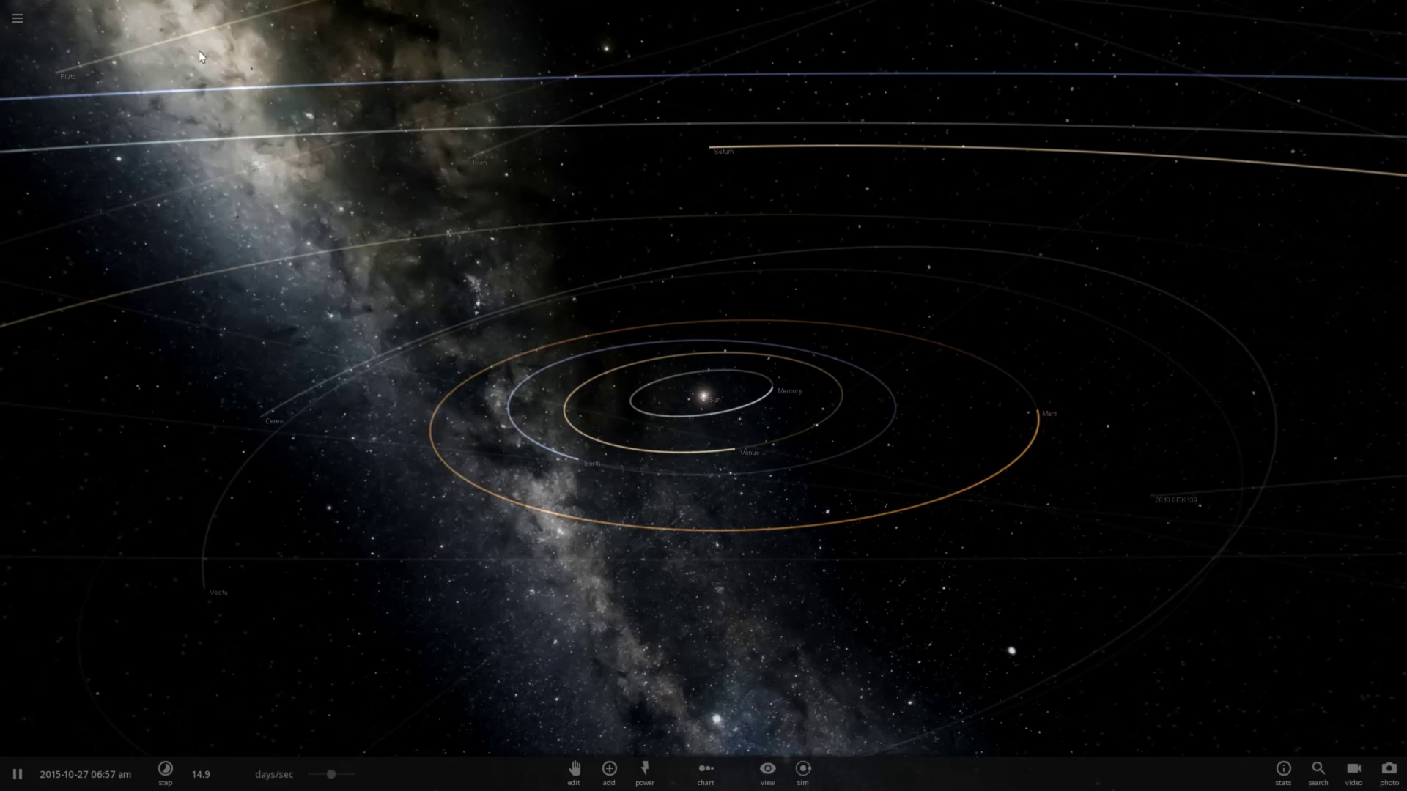
Step: Create a new empty simulation, open the object catalogue for adding bodies and pause time
click(19, 21)
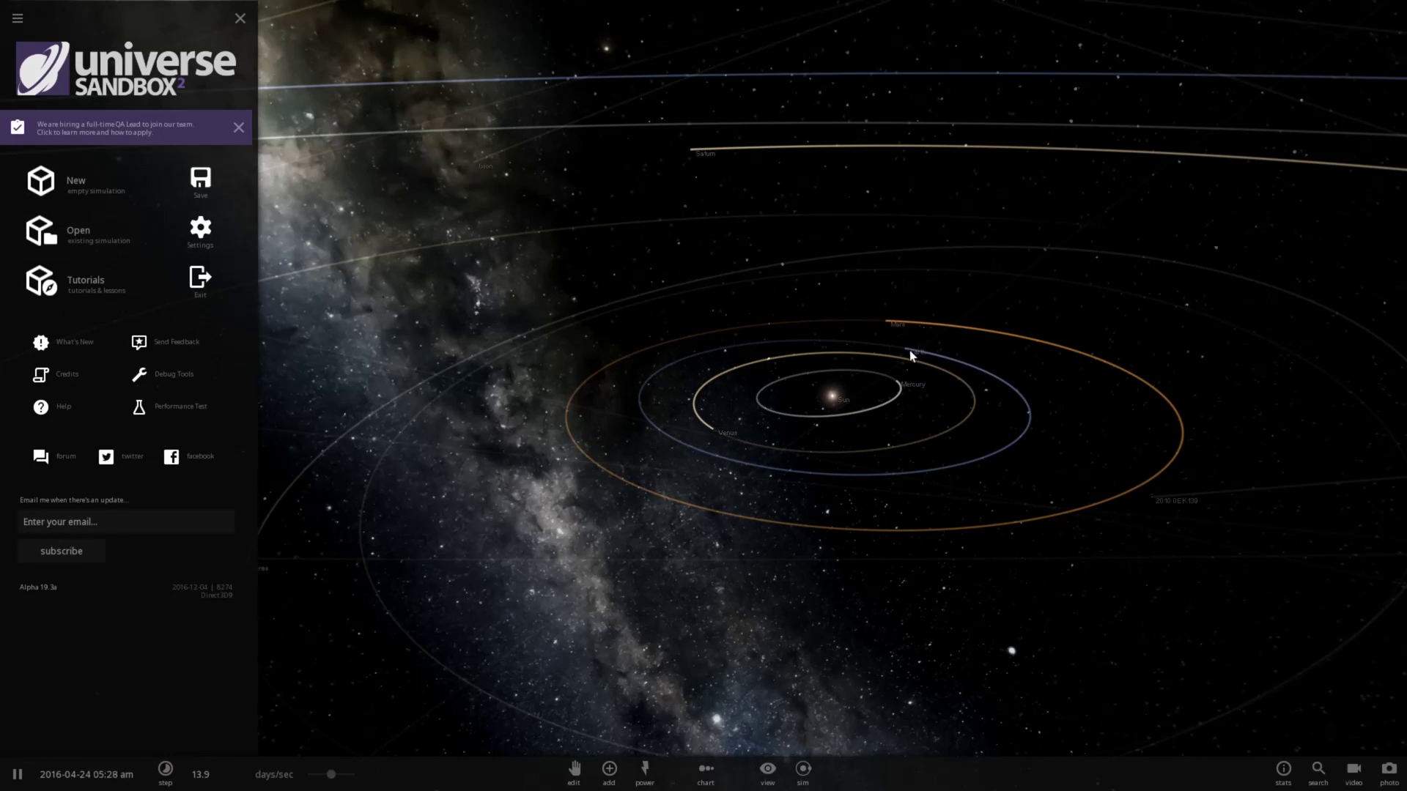
click(143, 183)
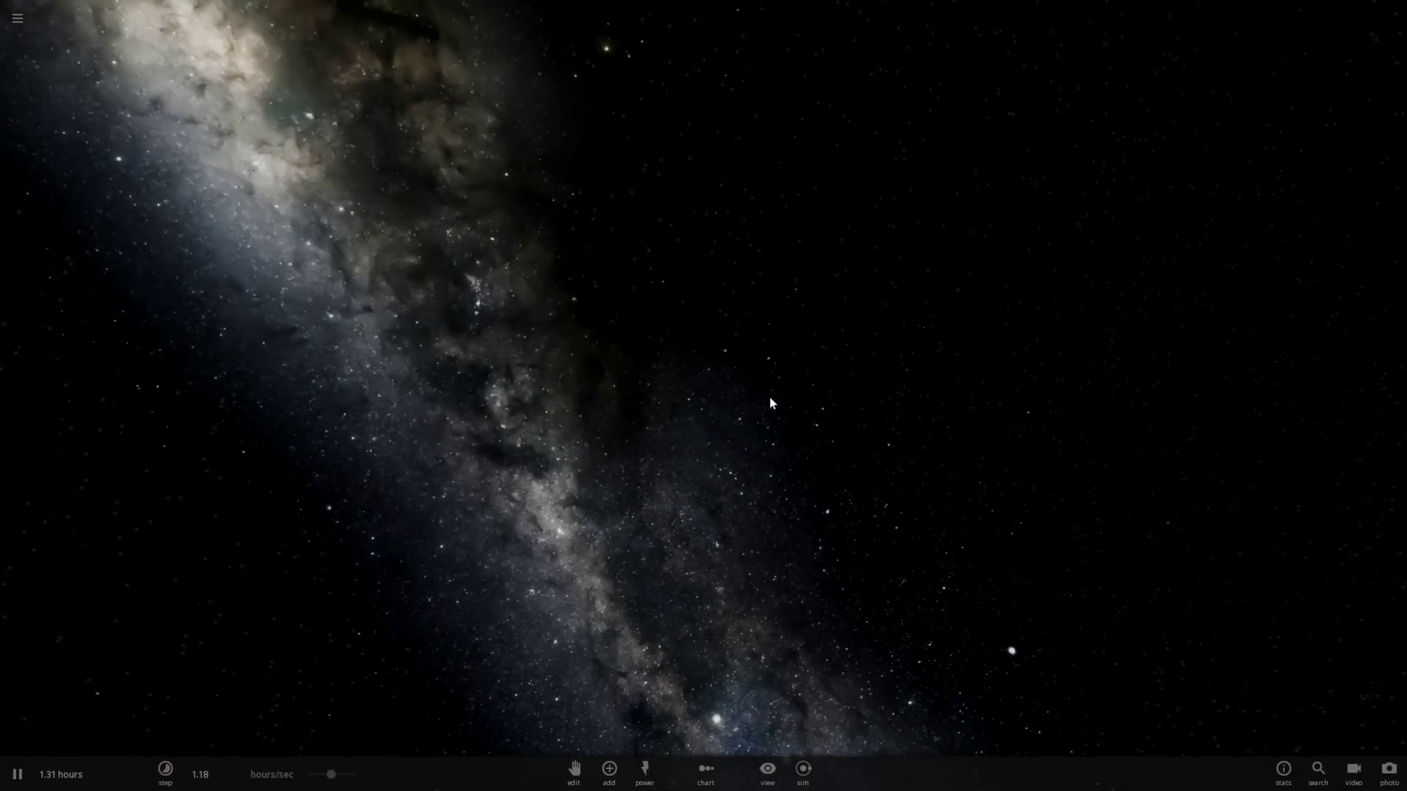
click(610, 770)
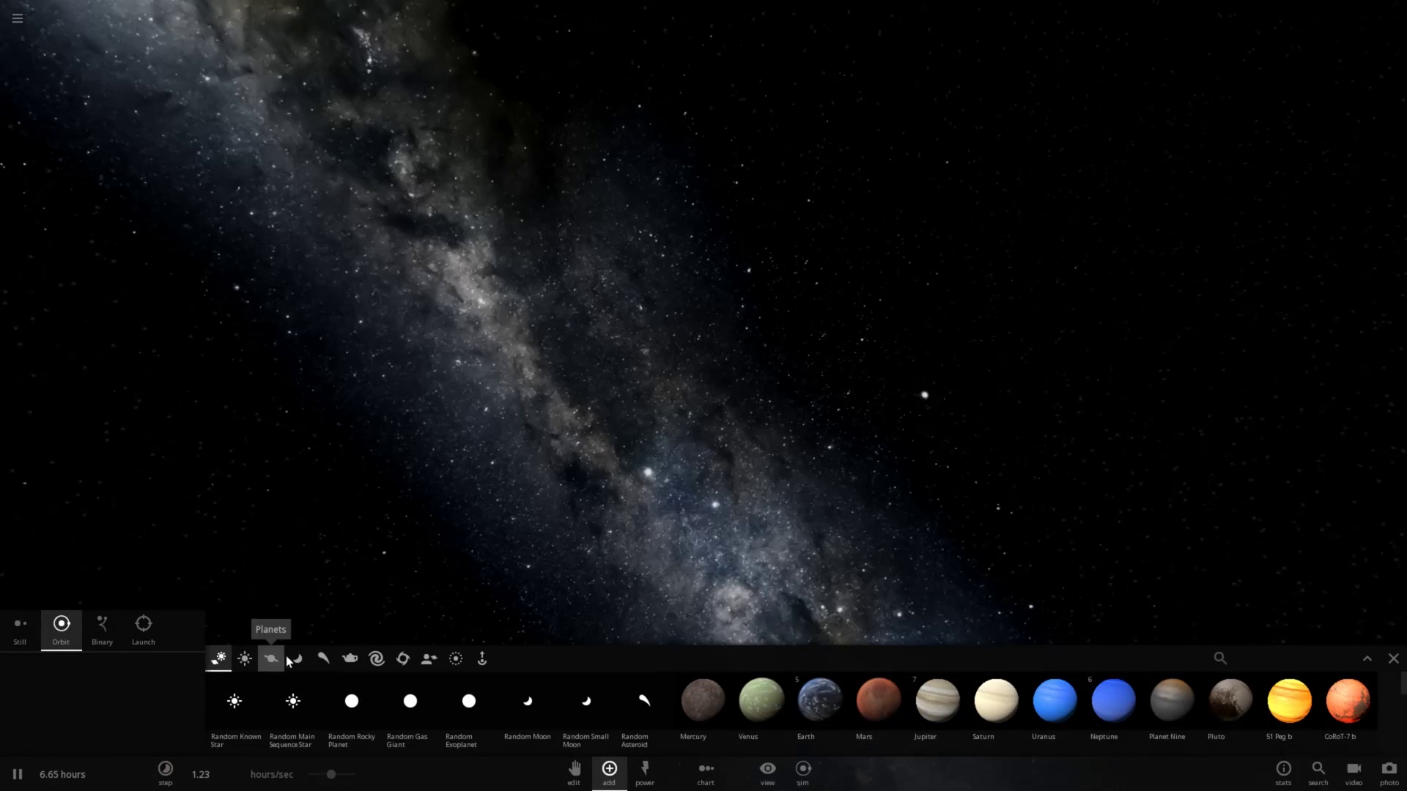
key(space)
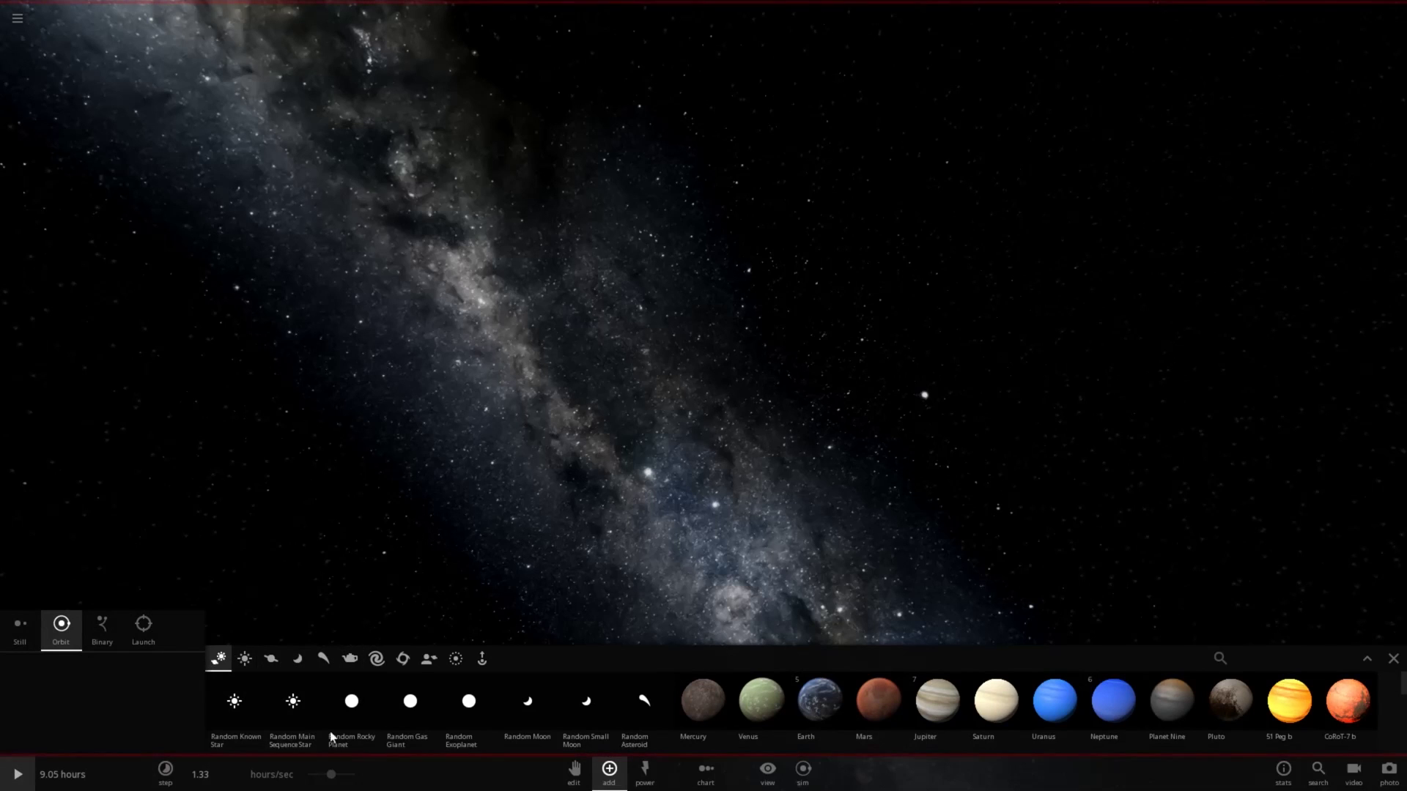
Step: Add the Sun from the star catalogue at the centre of the empty simulation
click(248, 661)
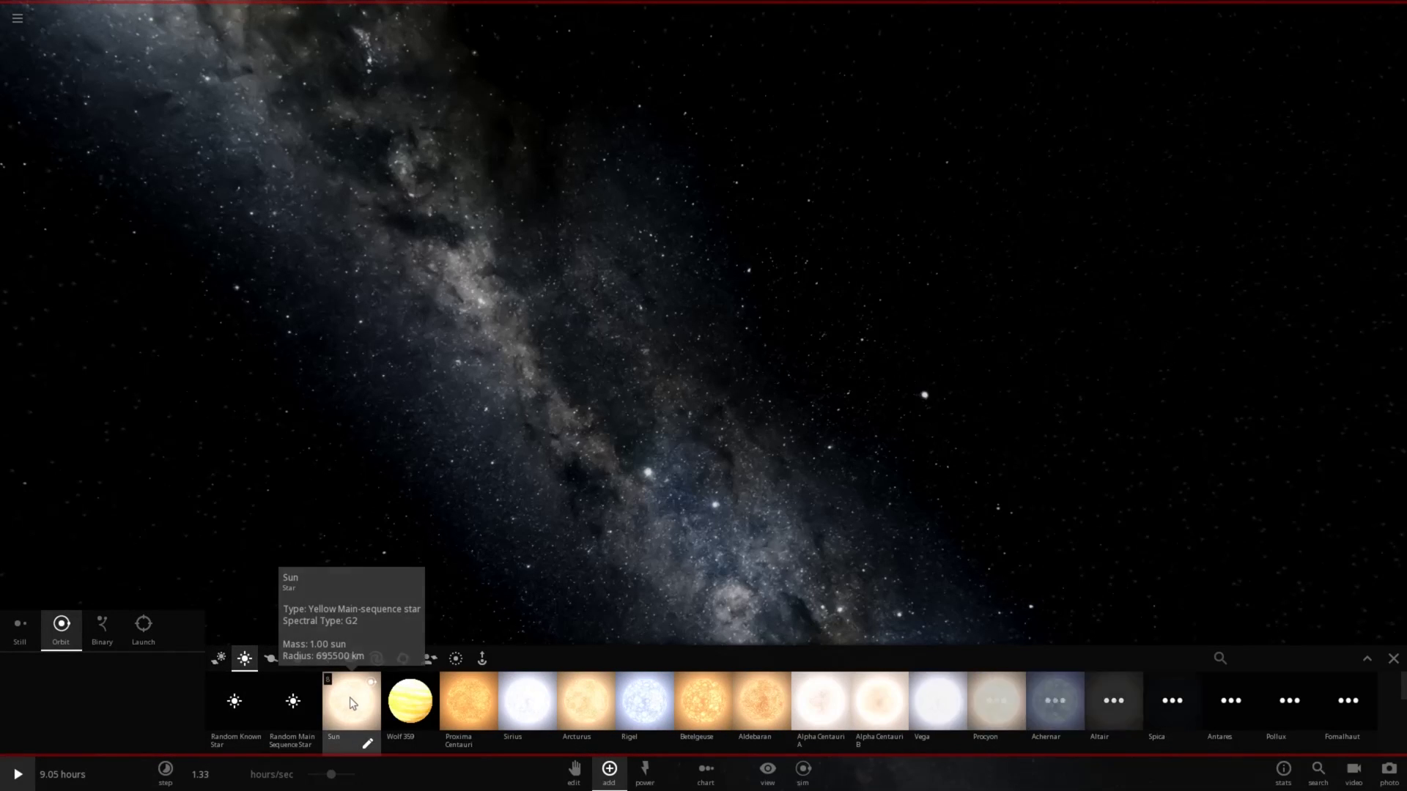
click(353, 703)
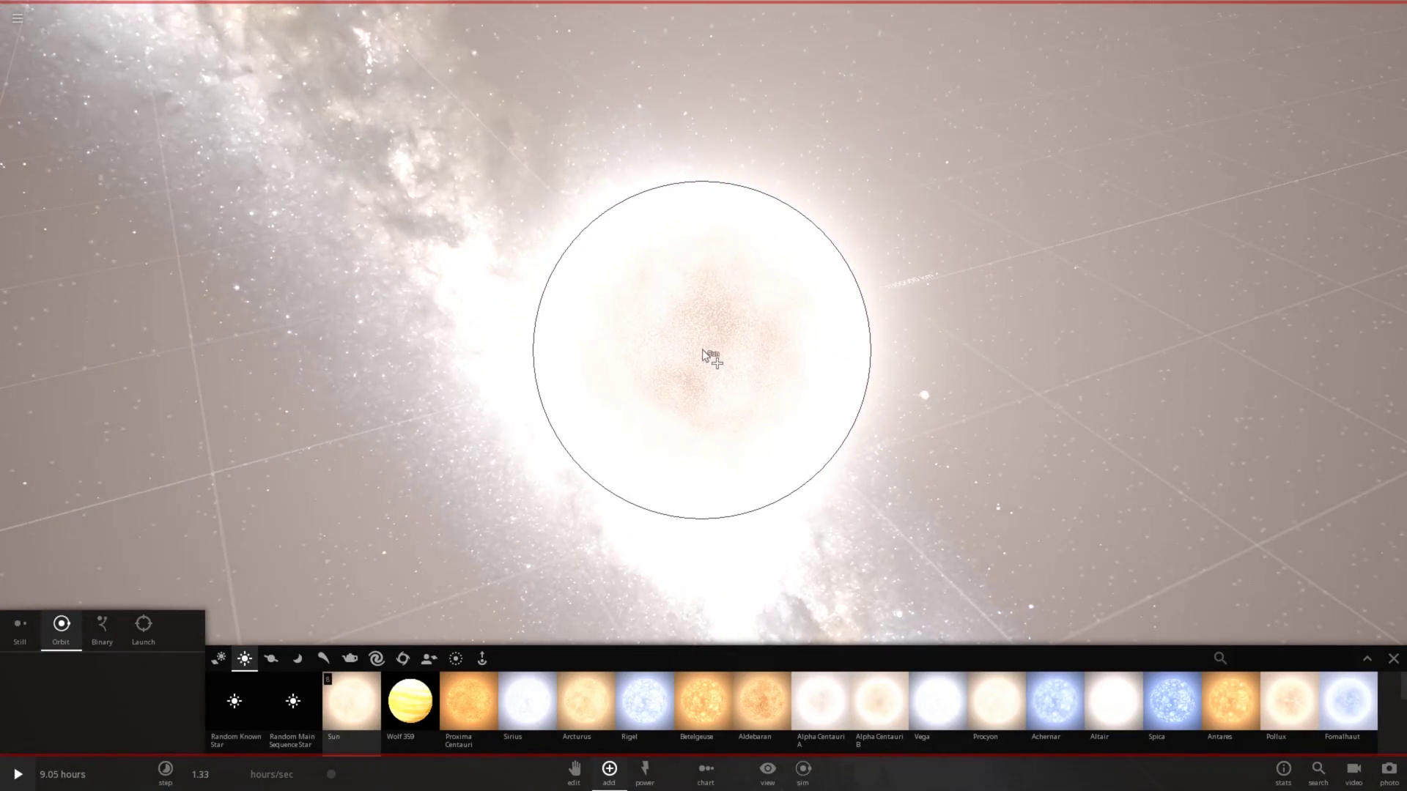
click(711, 357)
Step: Place Mercury in orbit around the Sun on a main grid line at a distance of about 1.00 AU
scroll(716, 193, down, 5)
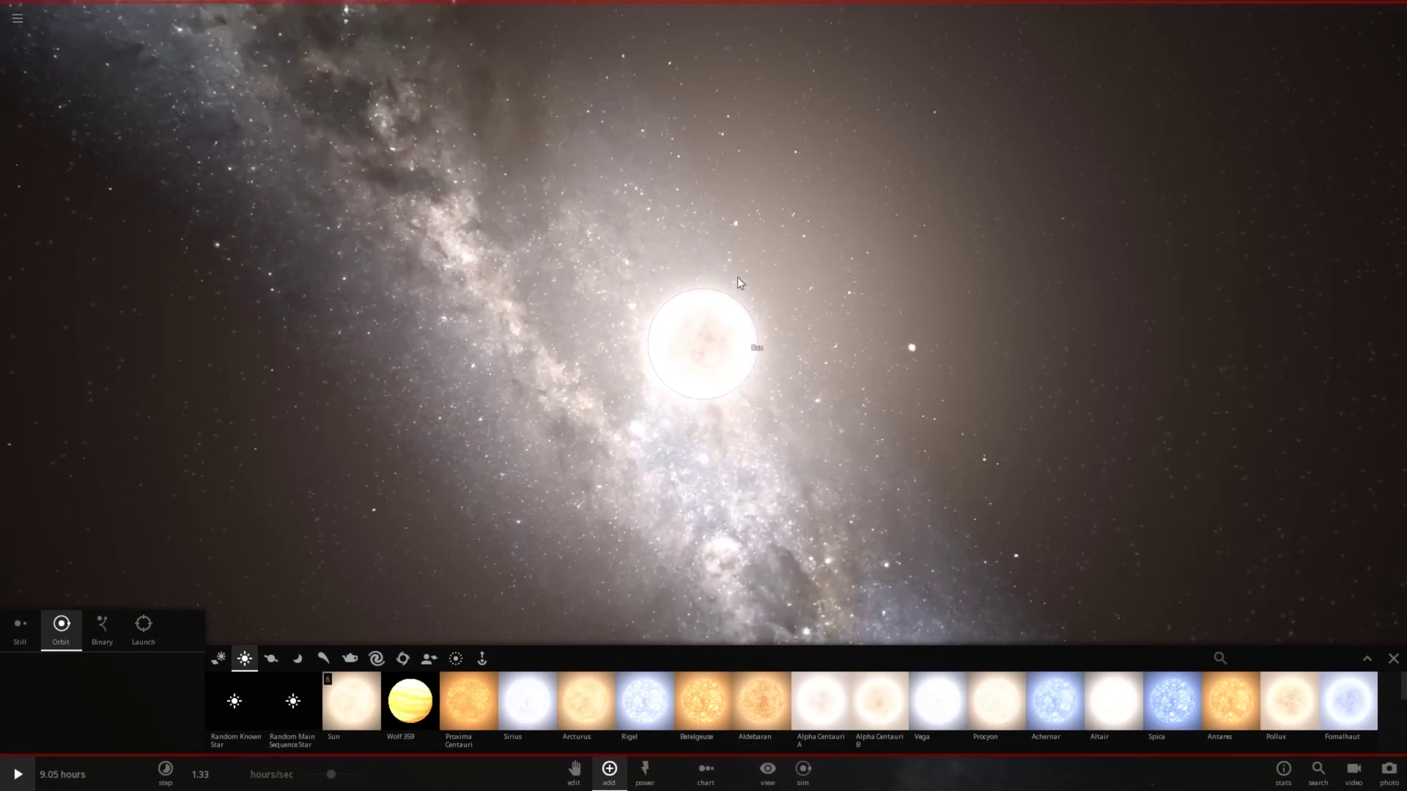
scroll(740, 355, down, 5)
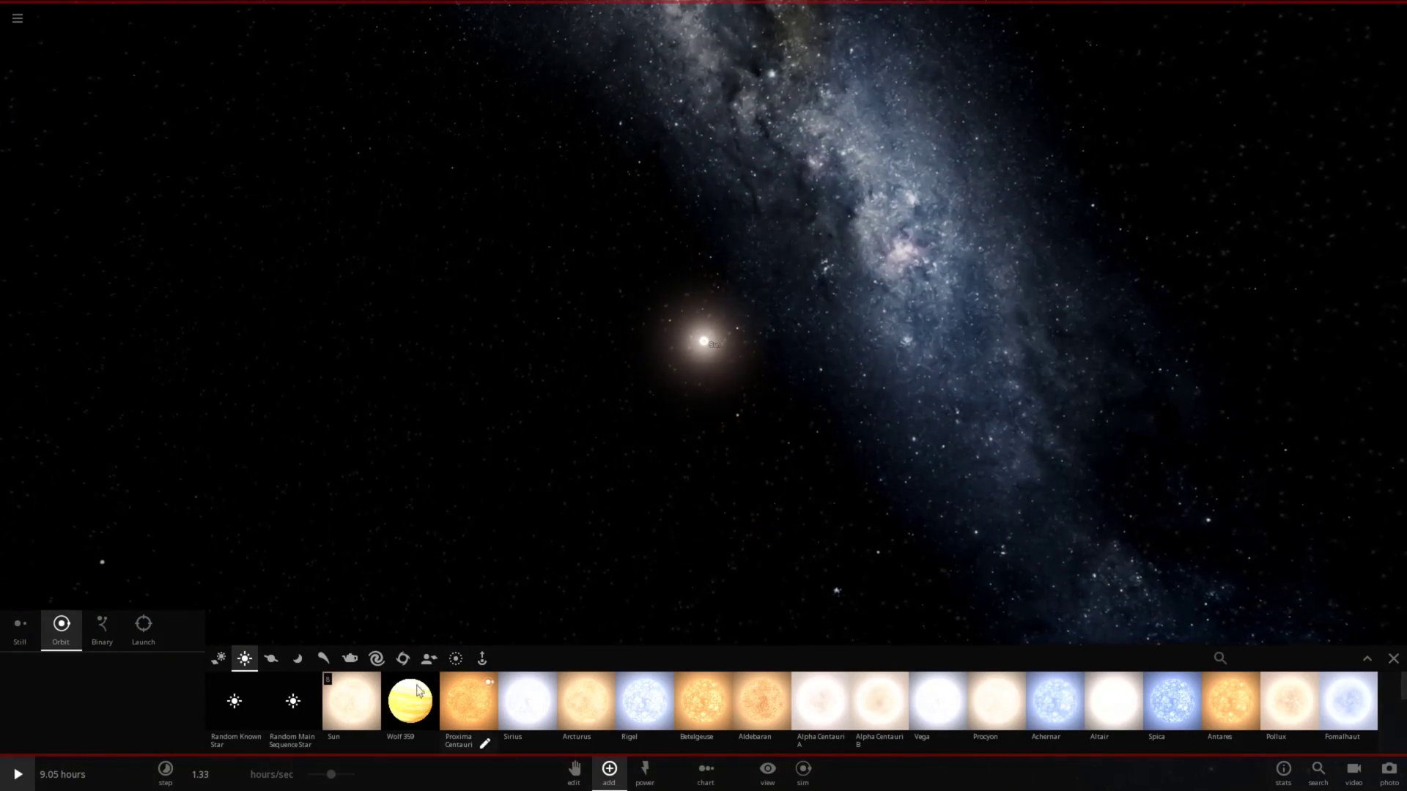
click(270, 658)
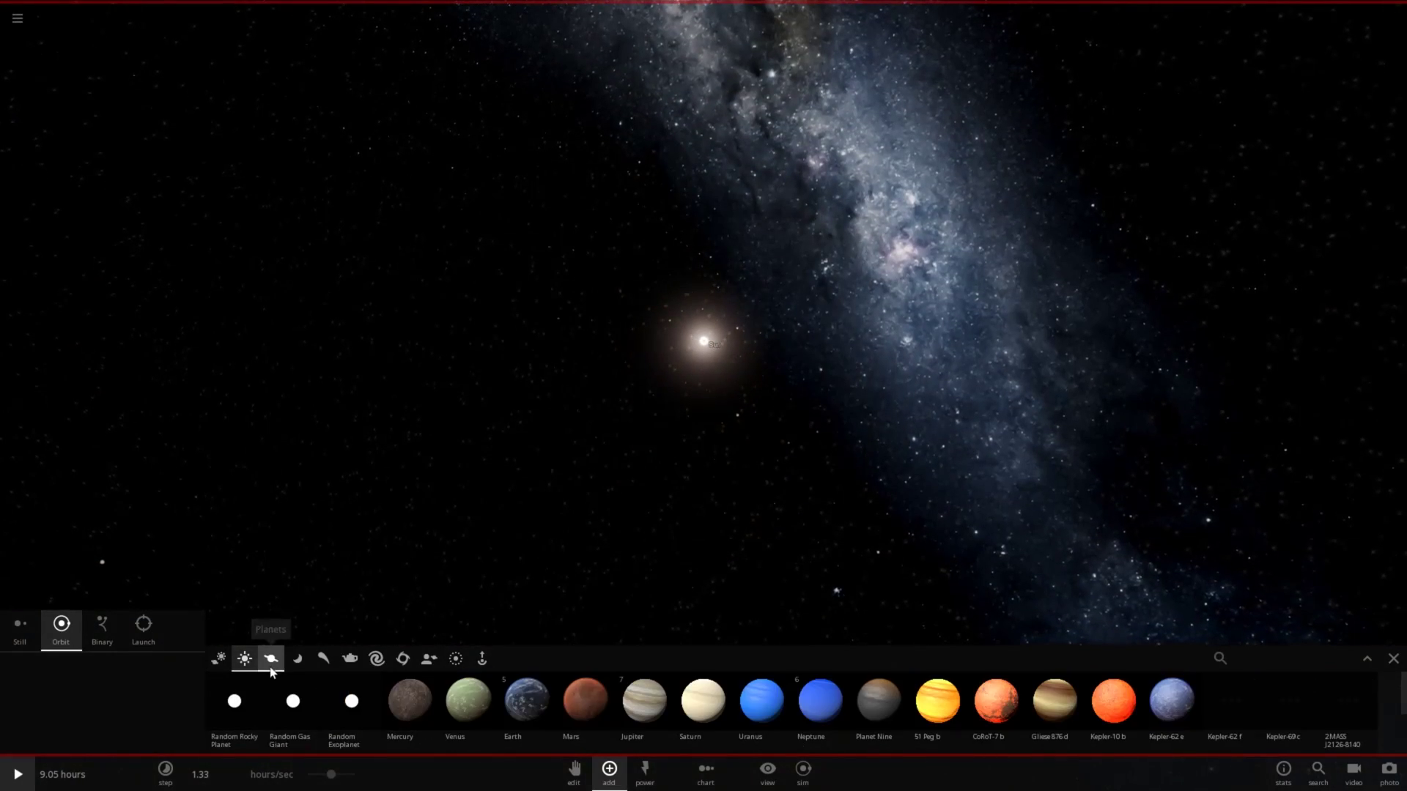
click(415, 705)
scroll(513, 538, down, 4)
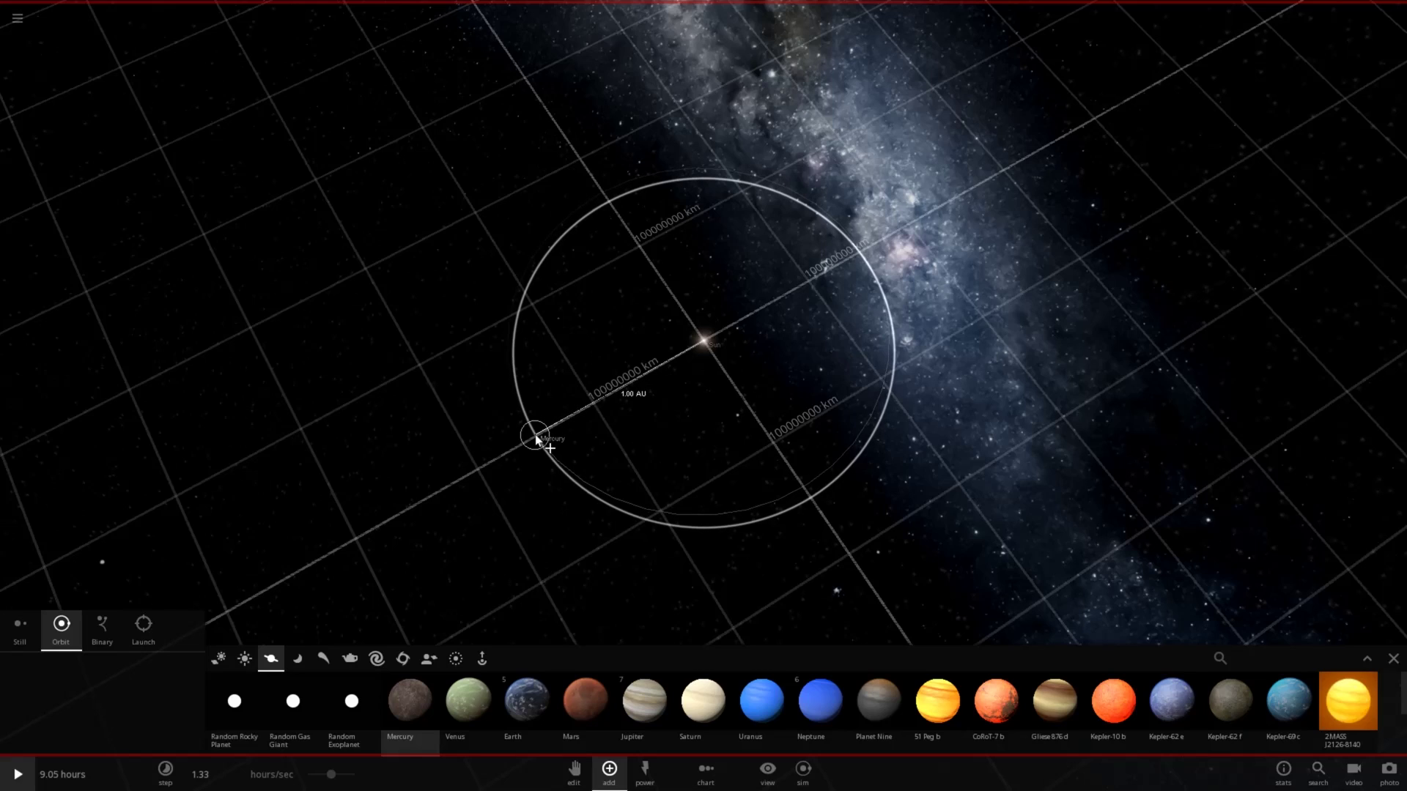
click(536, 438)
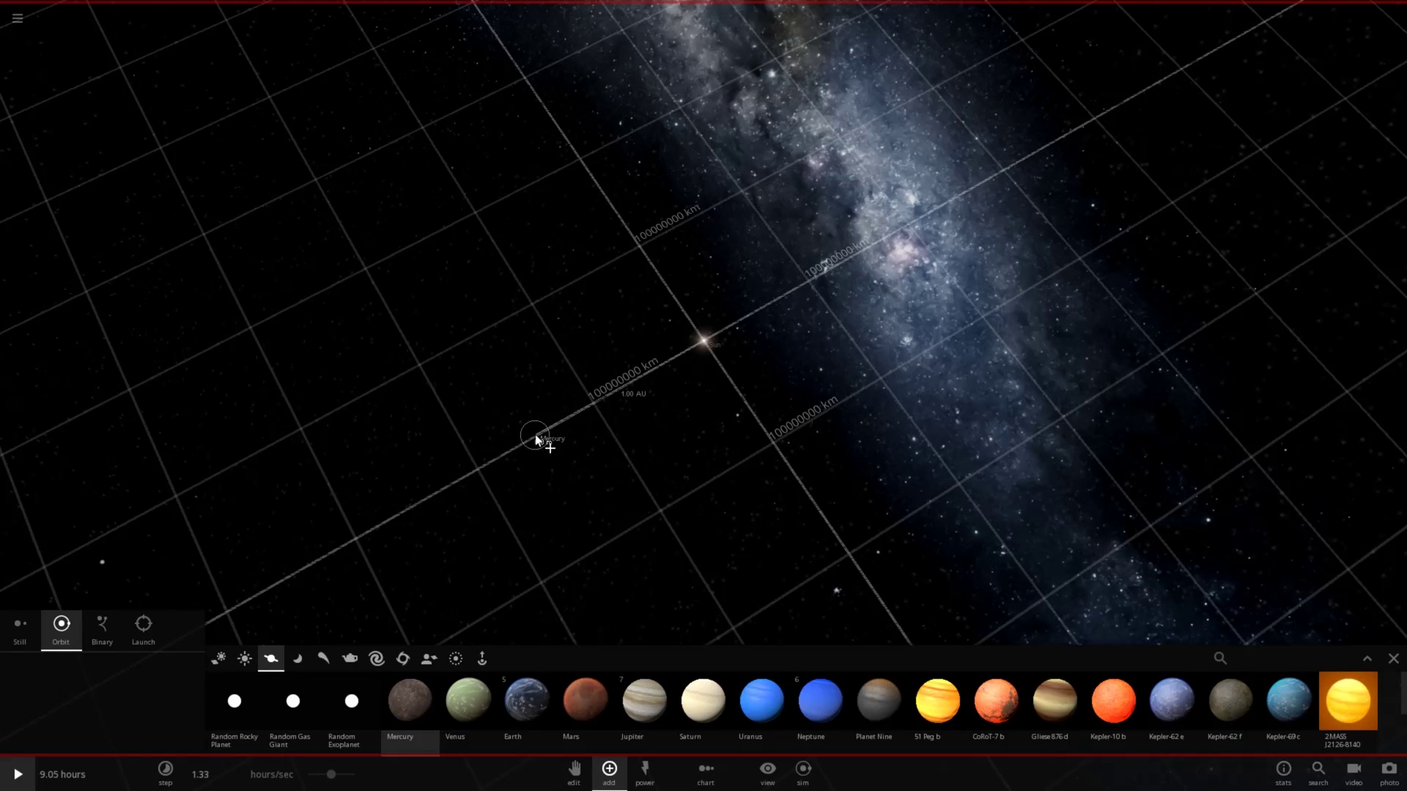
Step: Place Venus in orbit directly opposite Mercury, about 149 million km from the Sun
right_drag(537, 438, 423, 442)
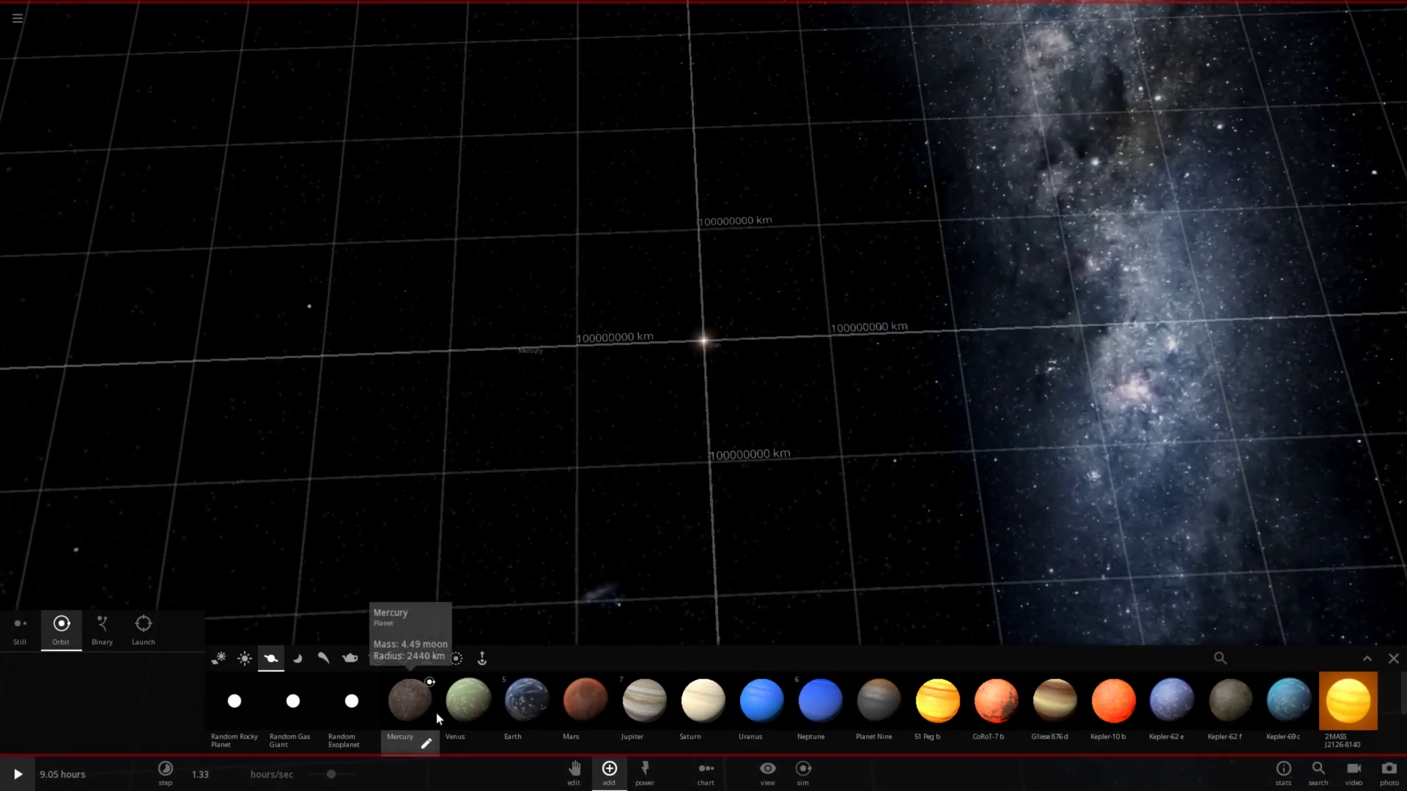
click(456, 711)
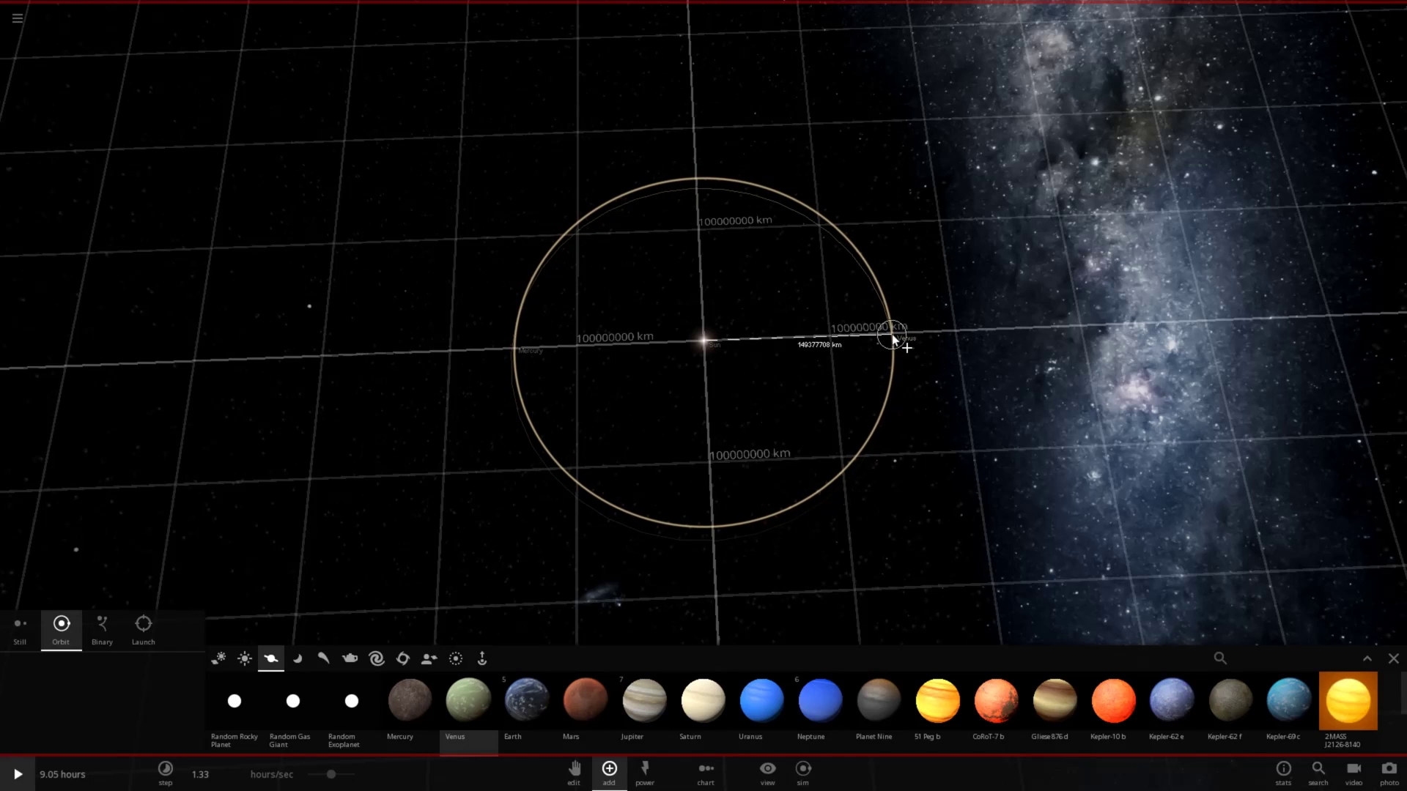
click(893, 338)
right_click(678, 508)
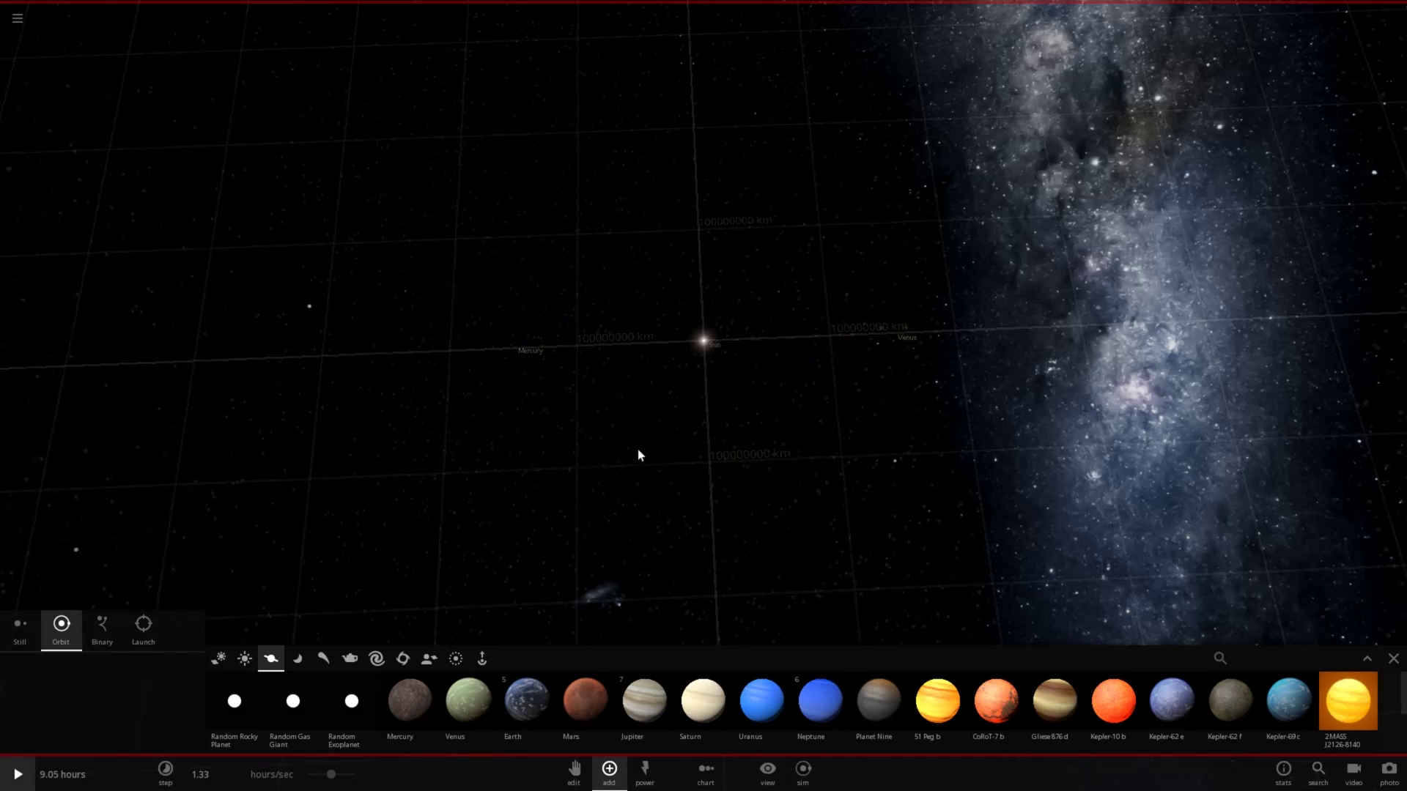
Step: Place Earth and Mars on opposite sides of the Sun, each about 1.00 AU out and midway between Mercury and Venus
click(534, 718)
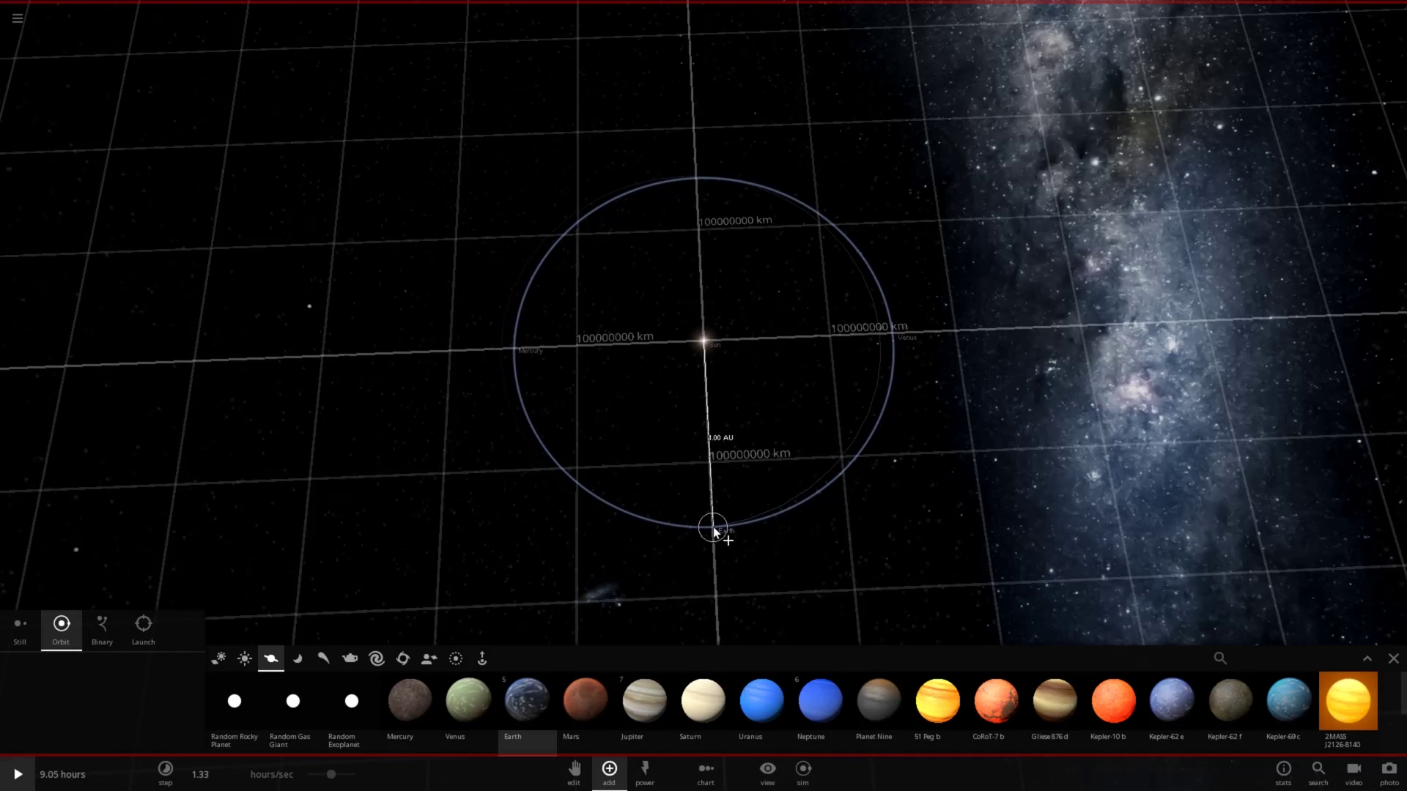
click(714, 526)
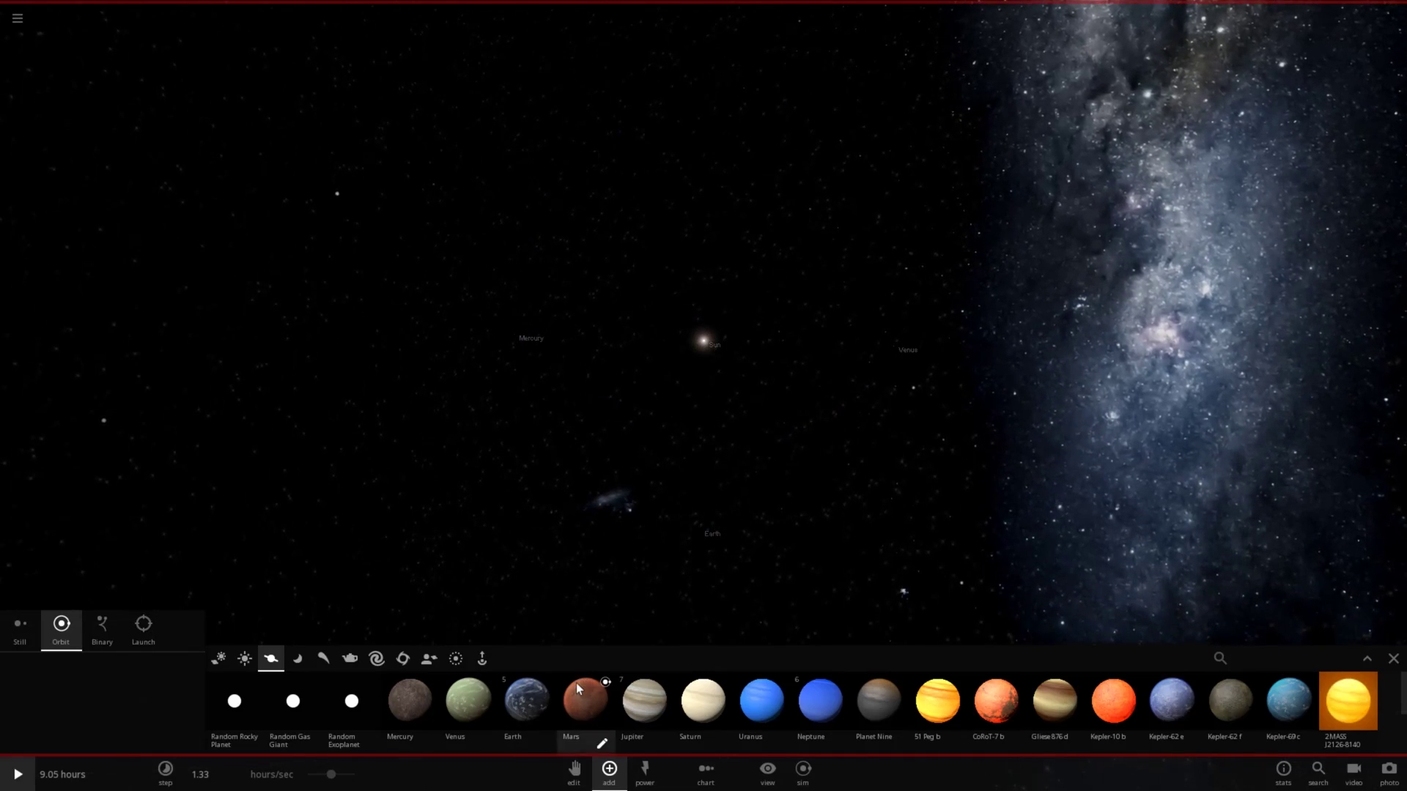
click(583, 702)
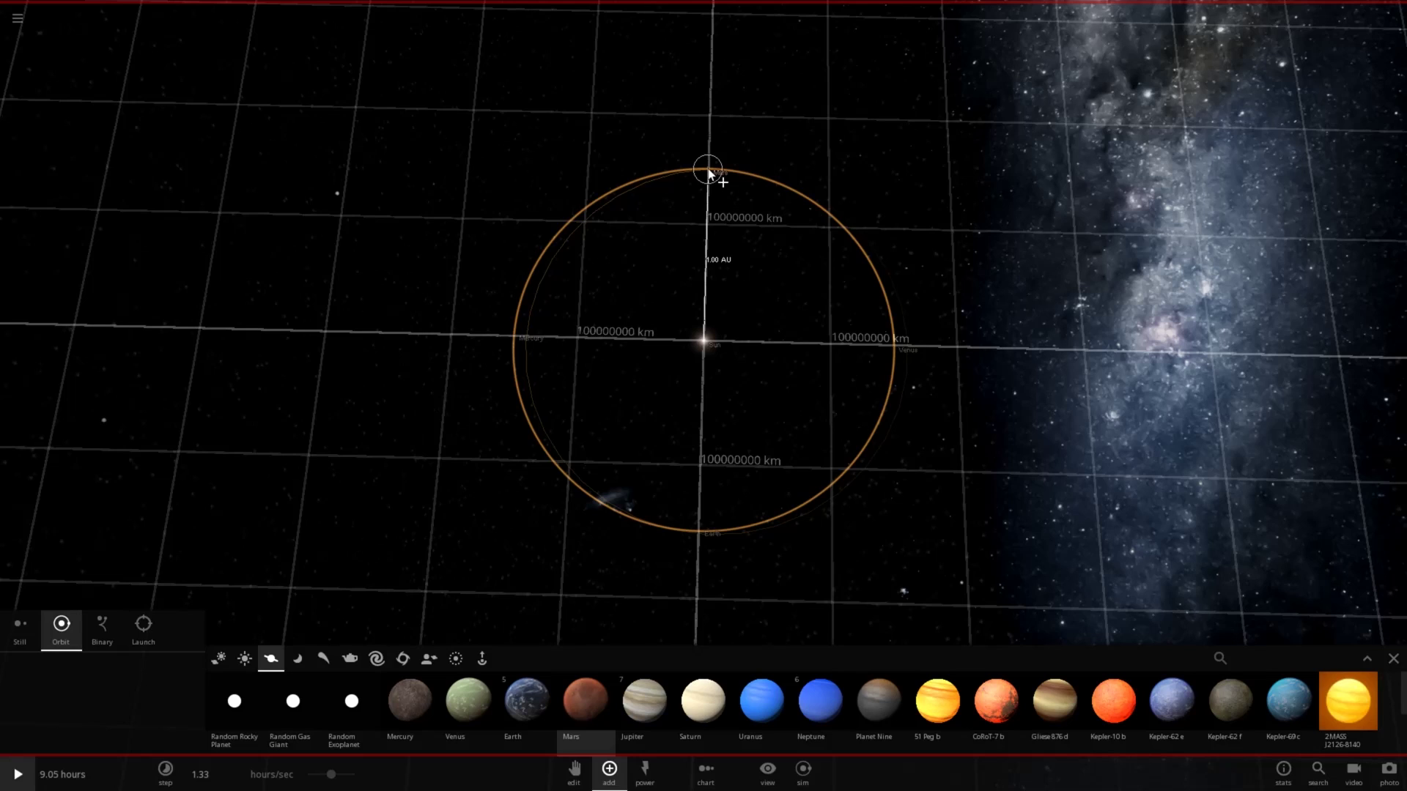
click(708, 173)
Step: Place Jupiter between Mercury and Mars about 147 million km from the Sun, and Saturn between Earth and Venus at about 1.00 AU
click(648, 718)
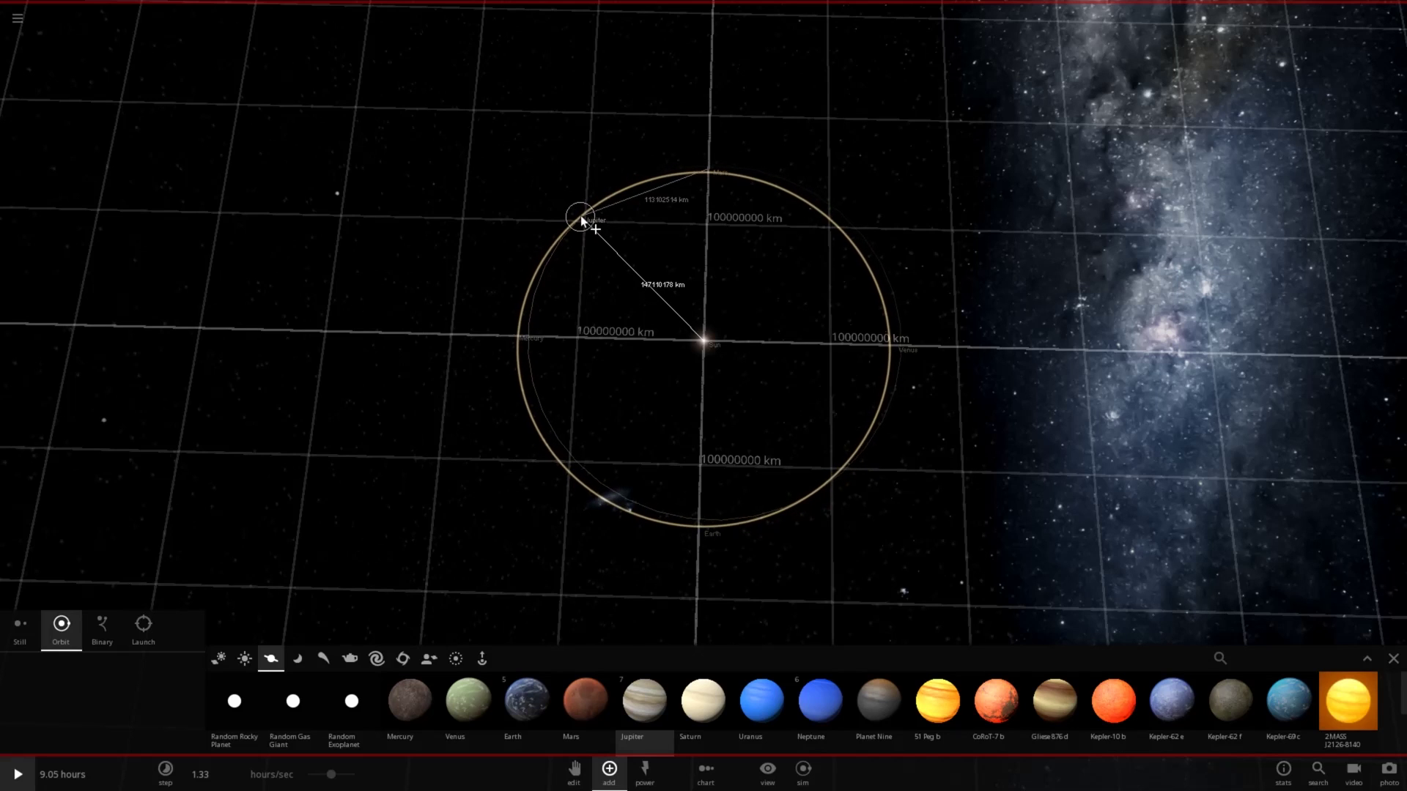
click(578, 216)
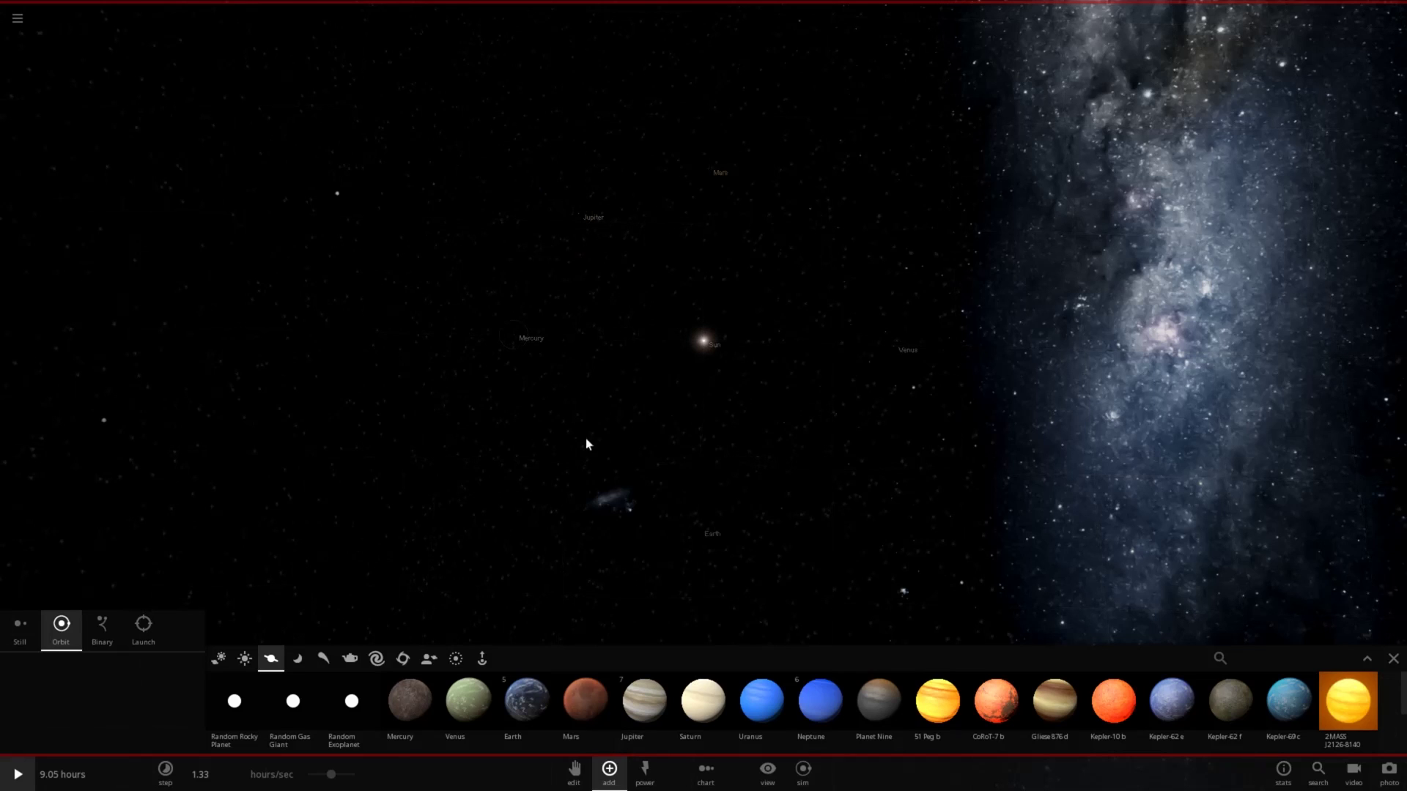
click(716, 726)
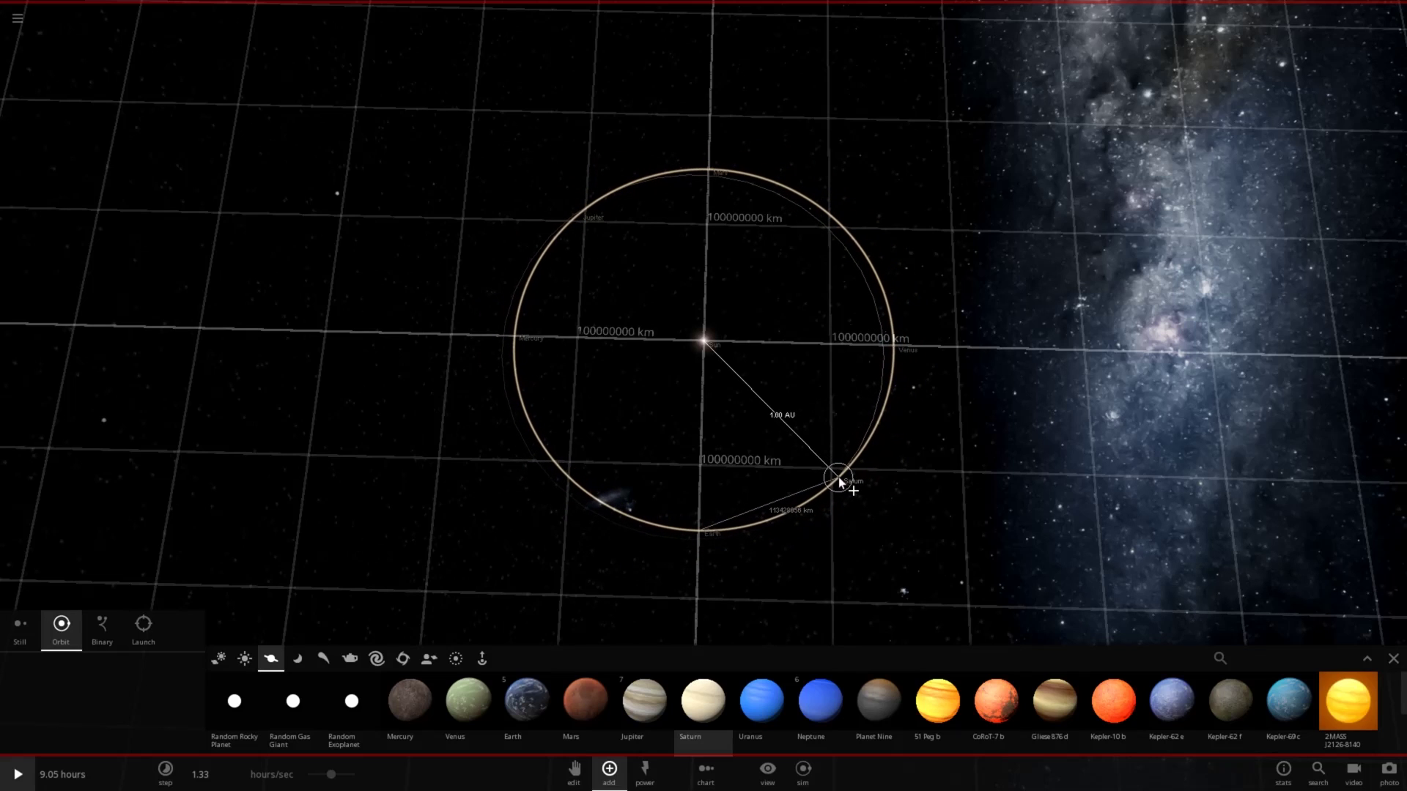
click(839, 481)
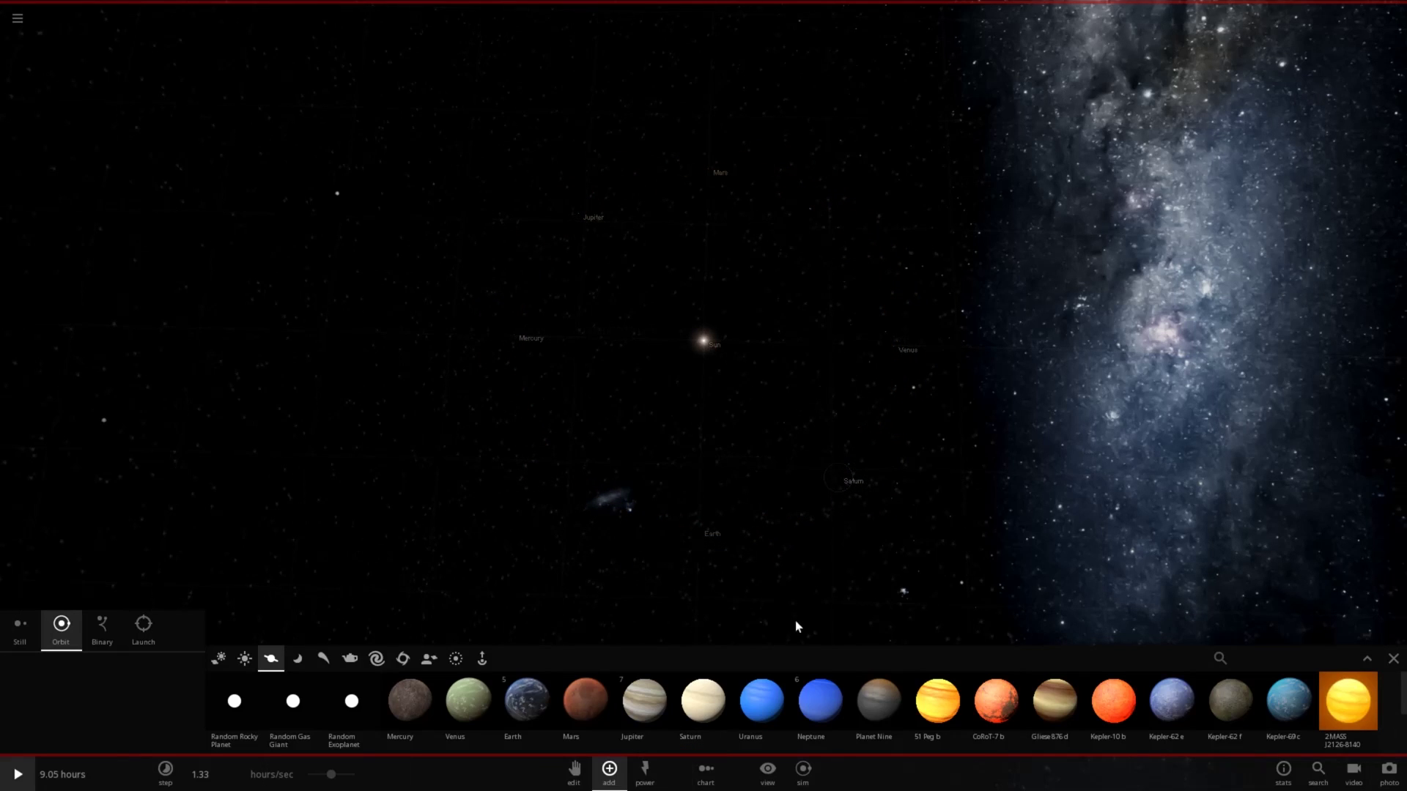
Step: Place Uranus between Mercury and Earth at about 1.01 AU, and Neptune between Mars and Venus at about 1.00 AU
click(755, 725)
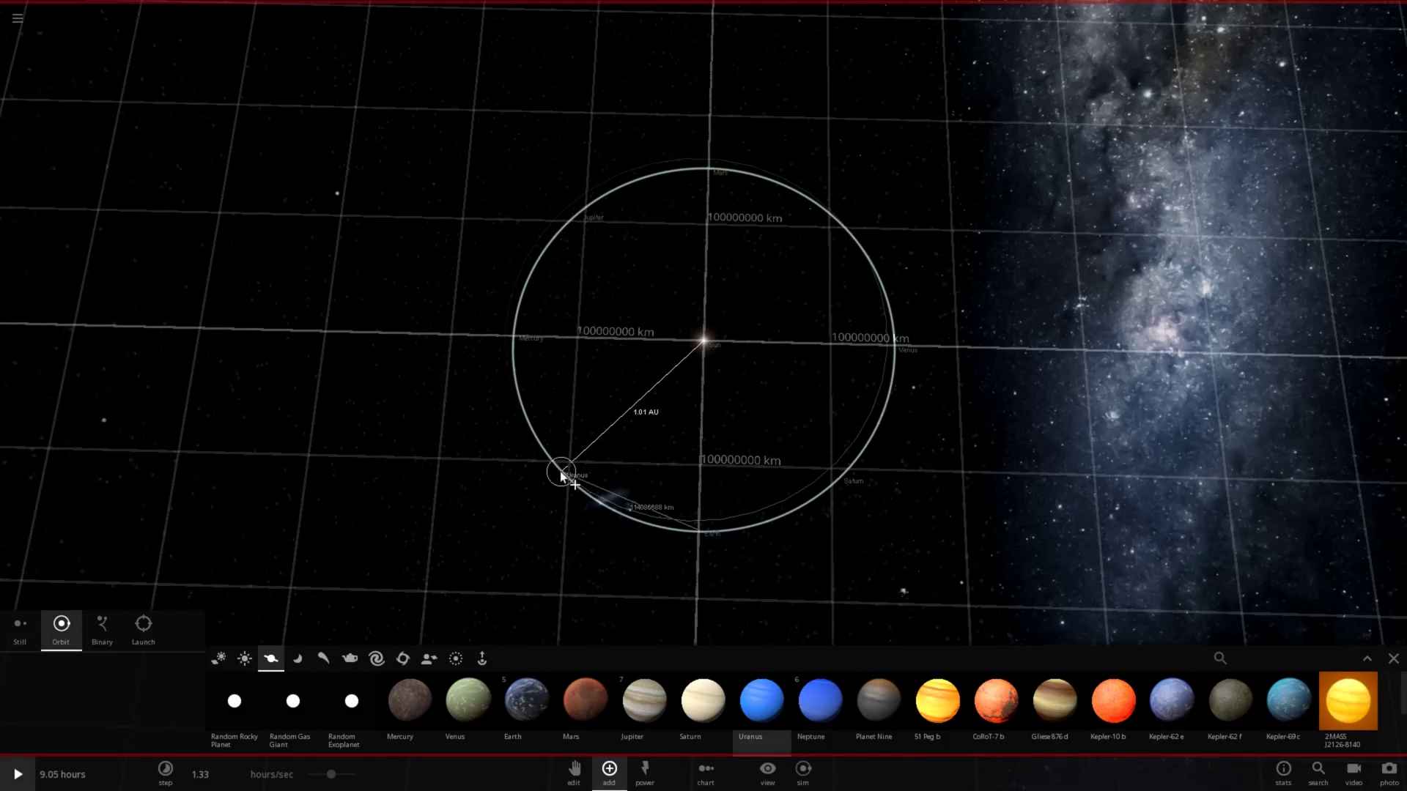
click(561, 477)
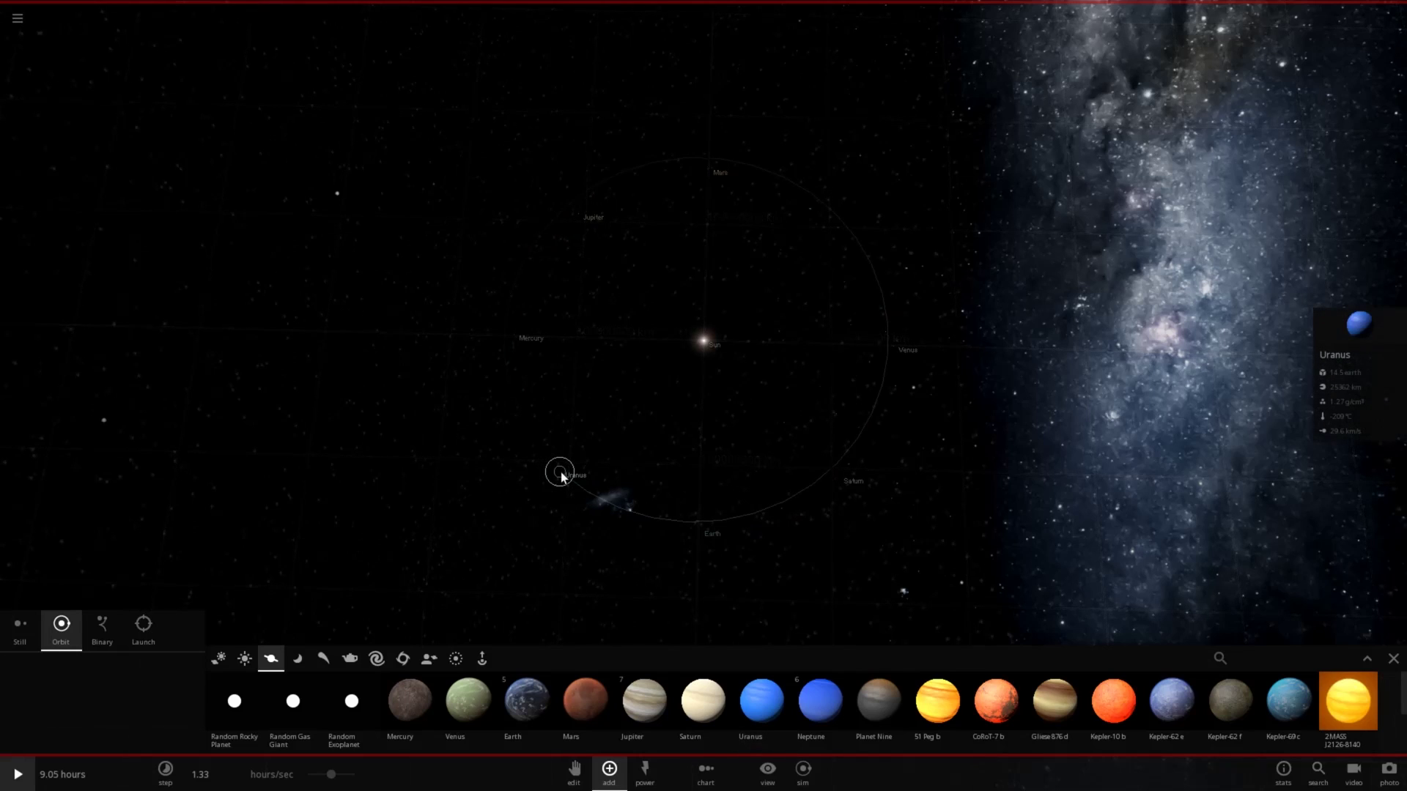
click(762, 700)
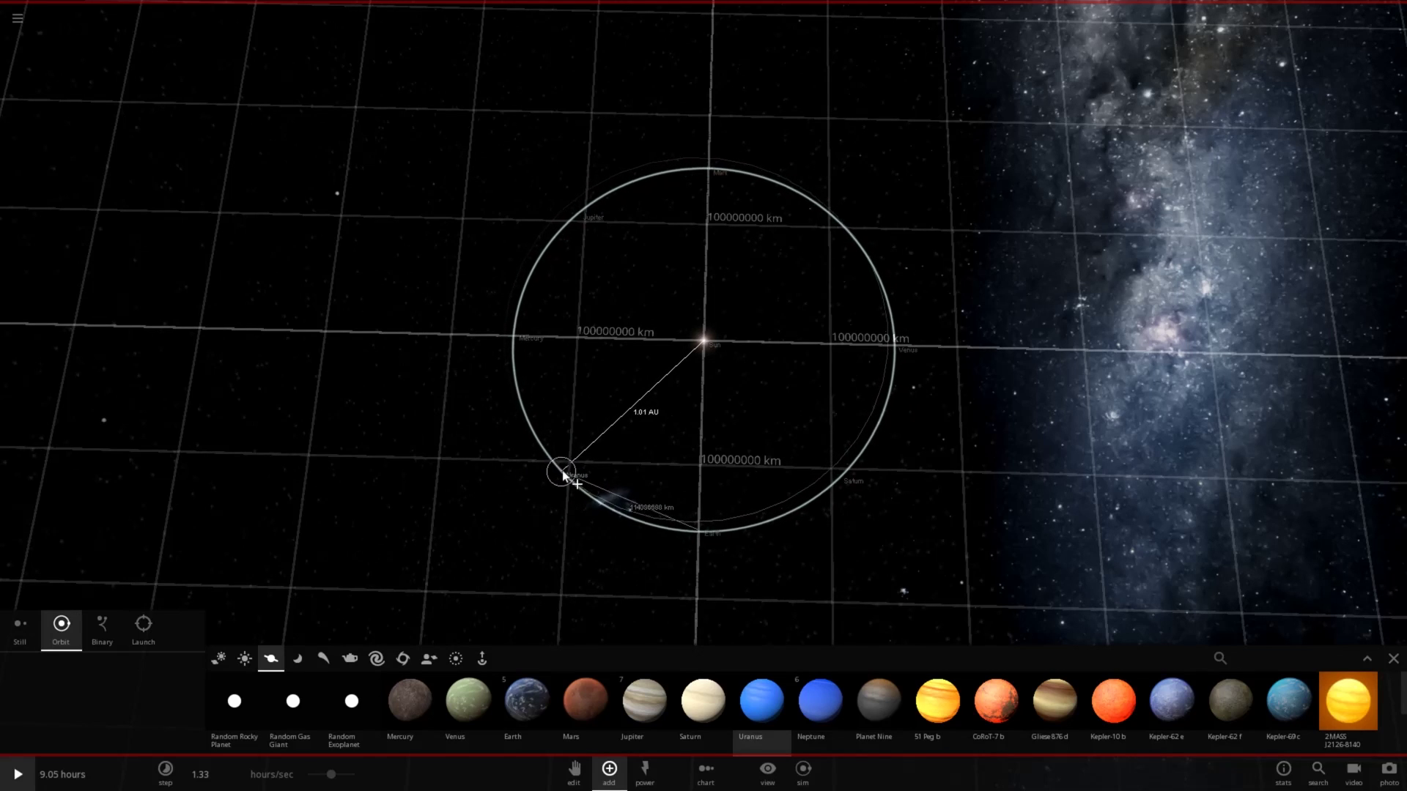
click(562, 475)
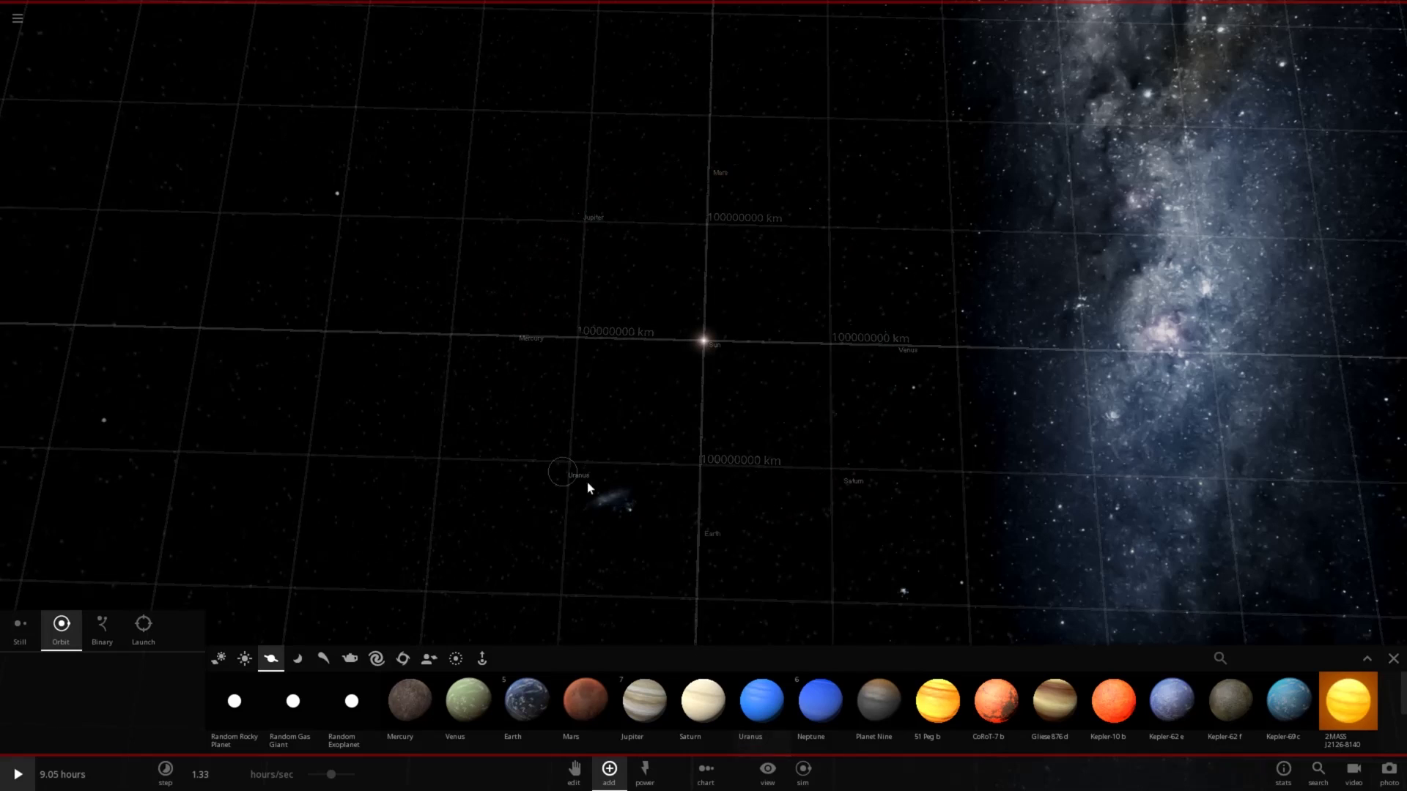
click(798, 708)
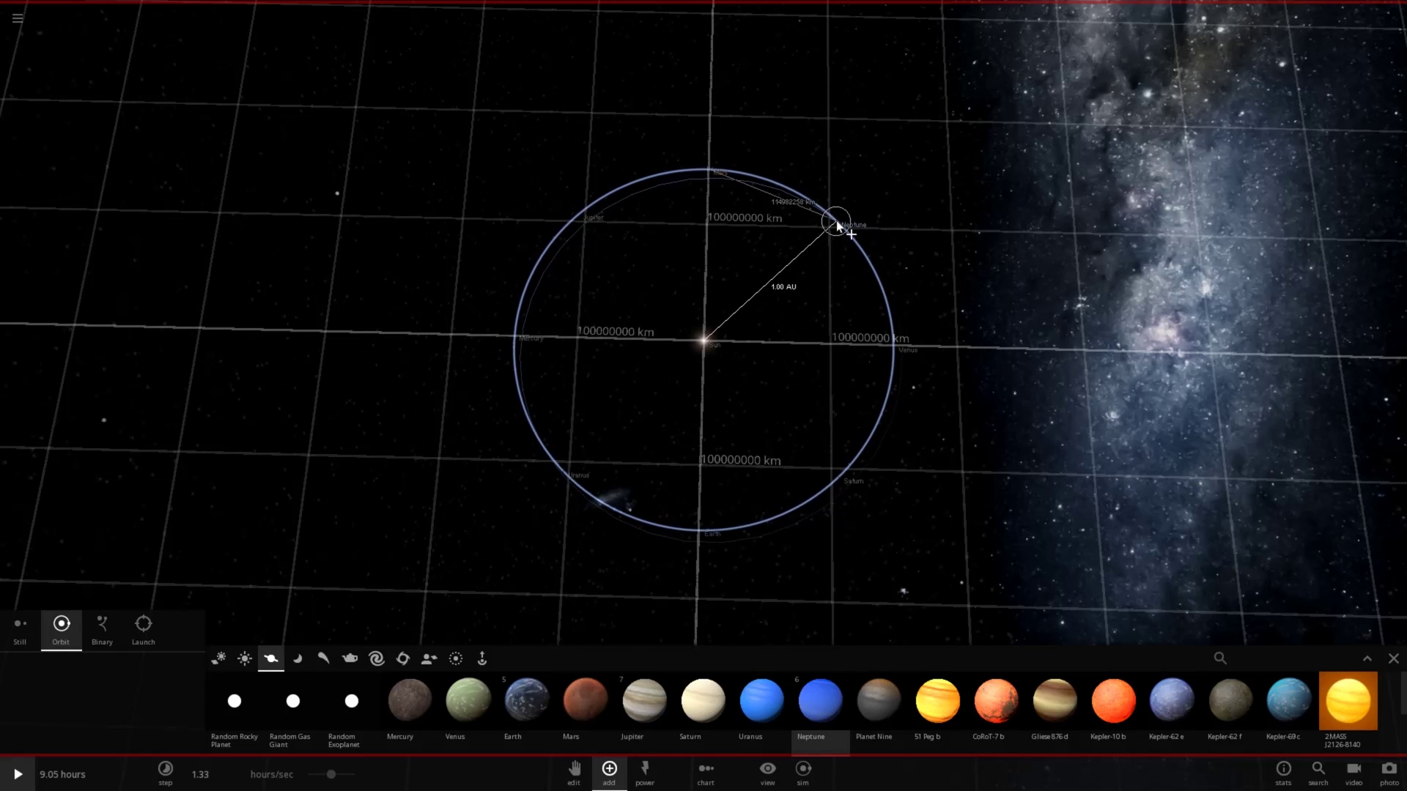
click(837, 223)
Step: Display orbit lines instead of trails for the planets and resume the simulation
drag(840, 439, 766, 342)
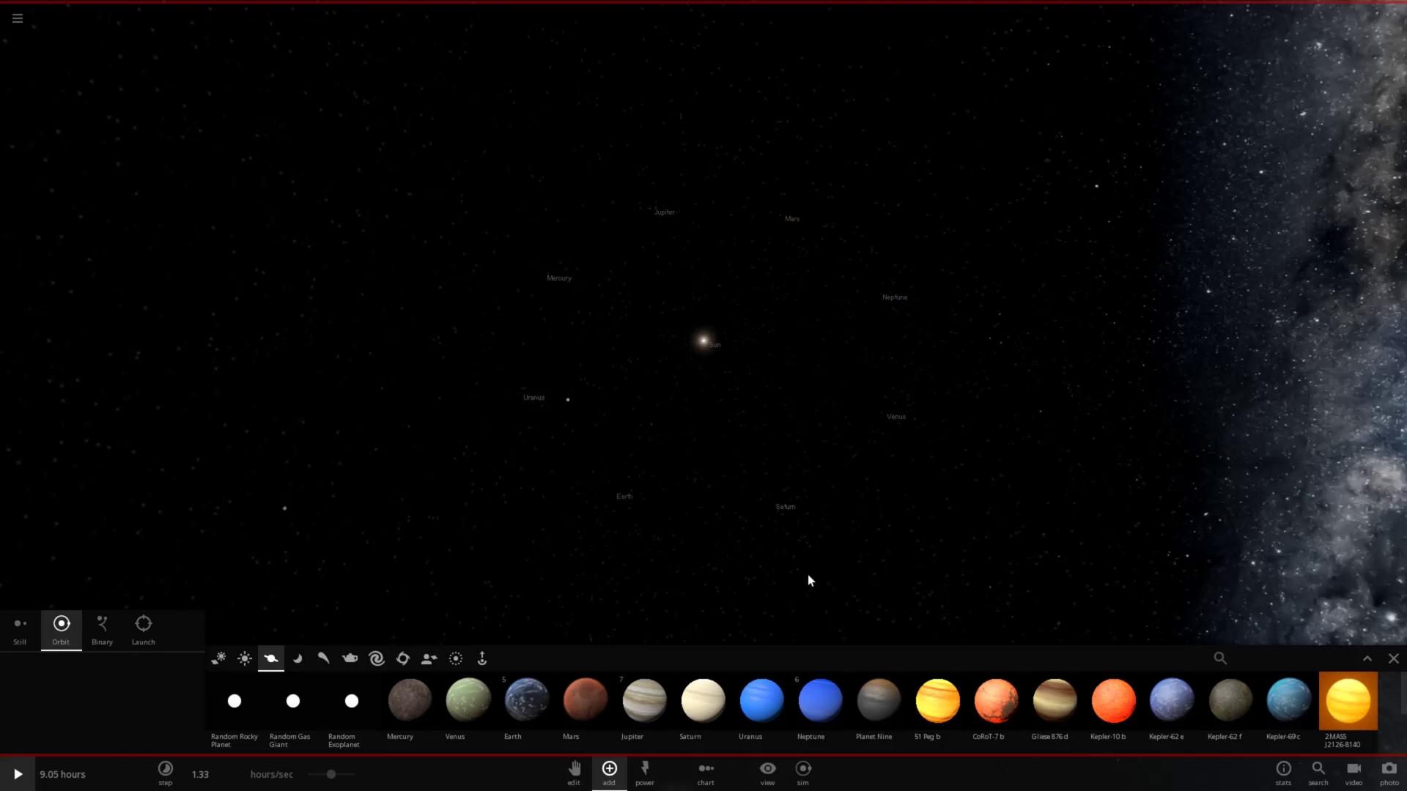
right_drag(809, 580, 768, 338)
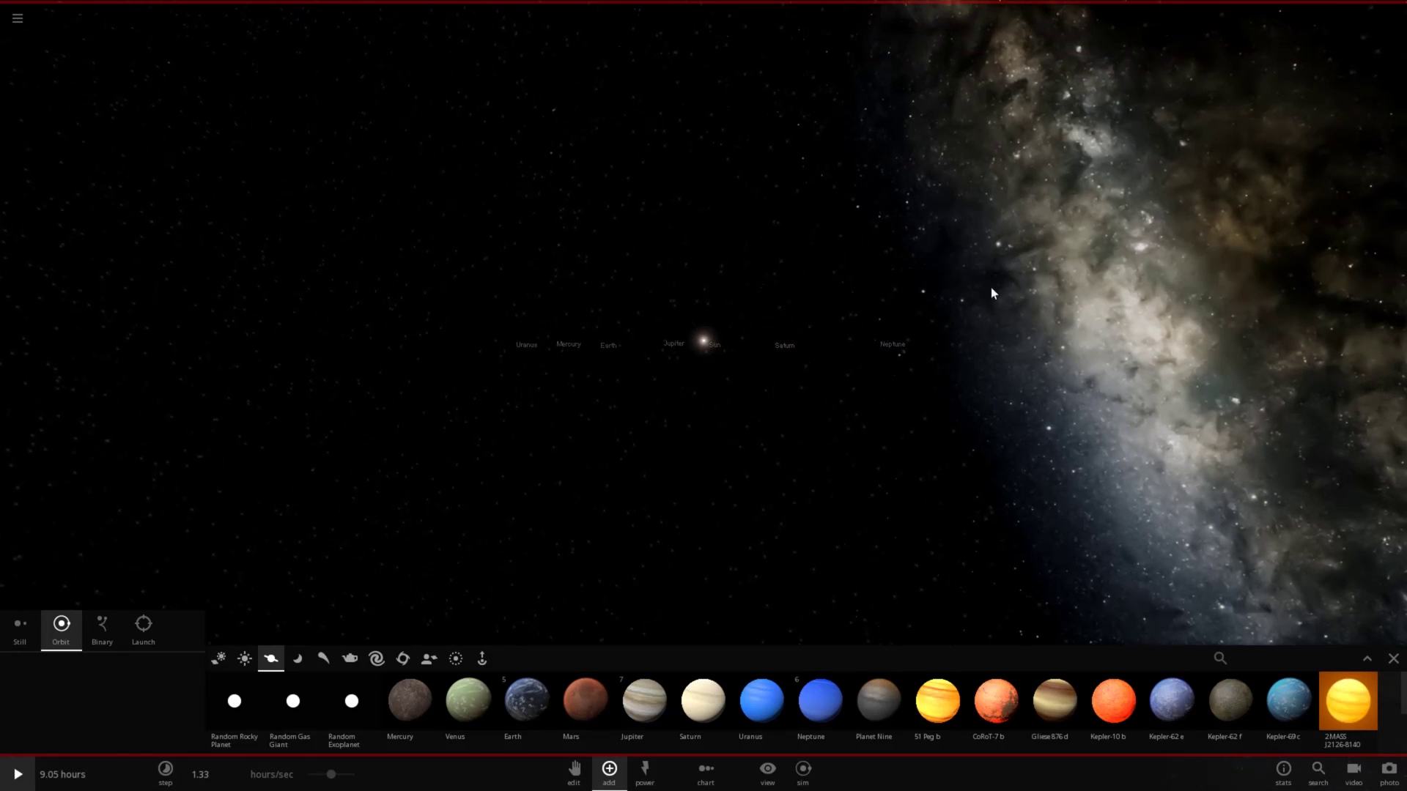
right_drag(658, 473, 665, 583)
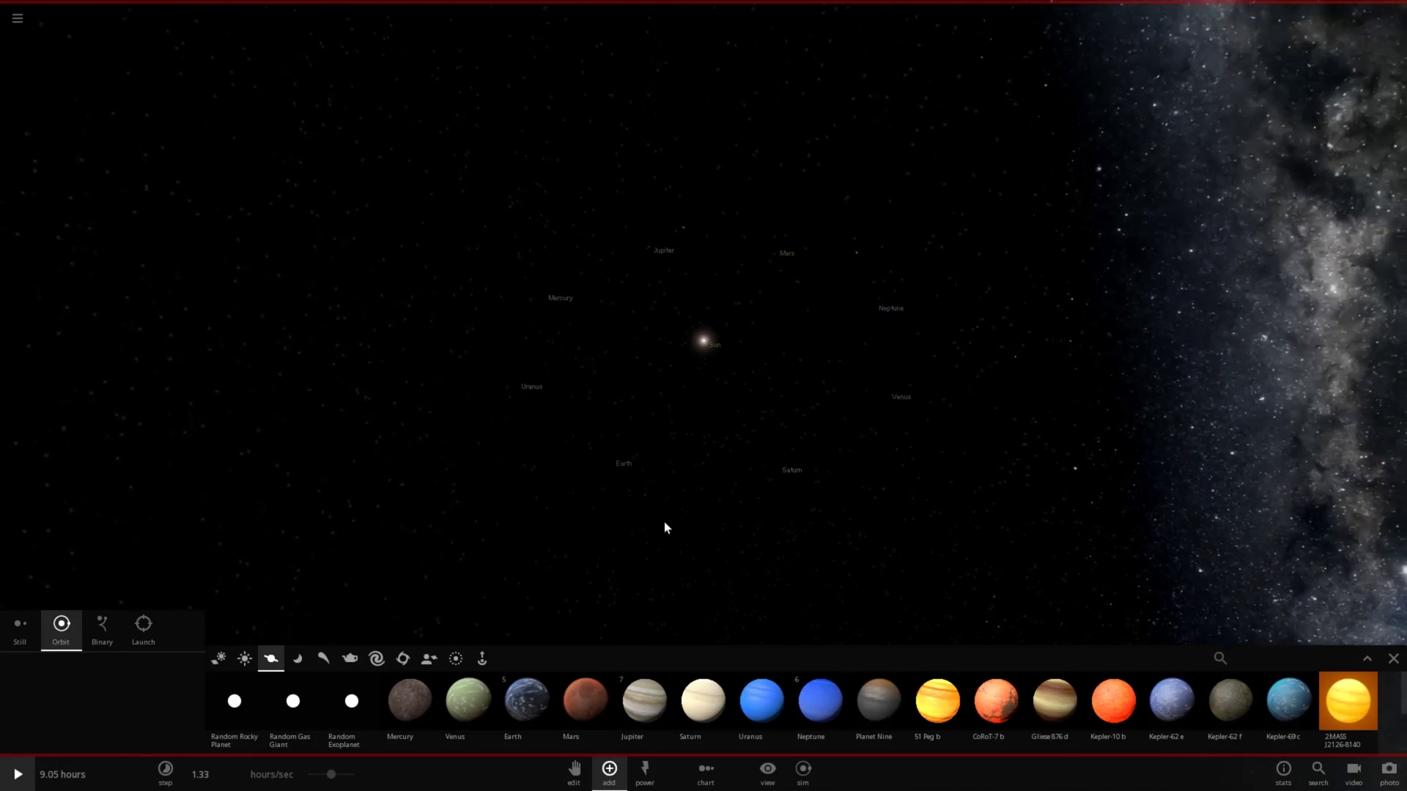
click(765, 769)
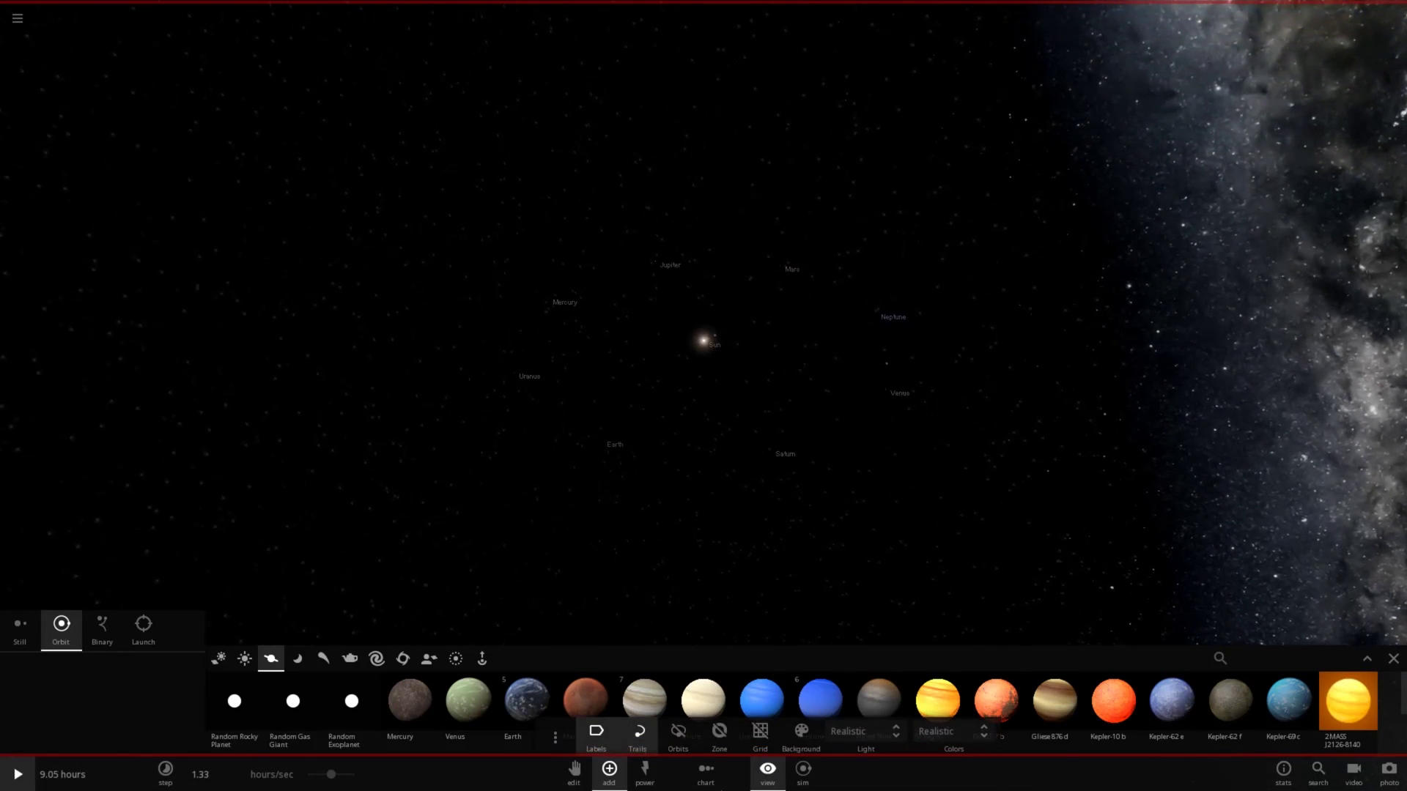
click(674, 729)
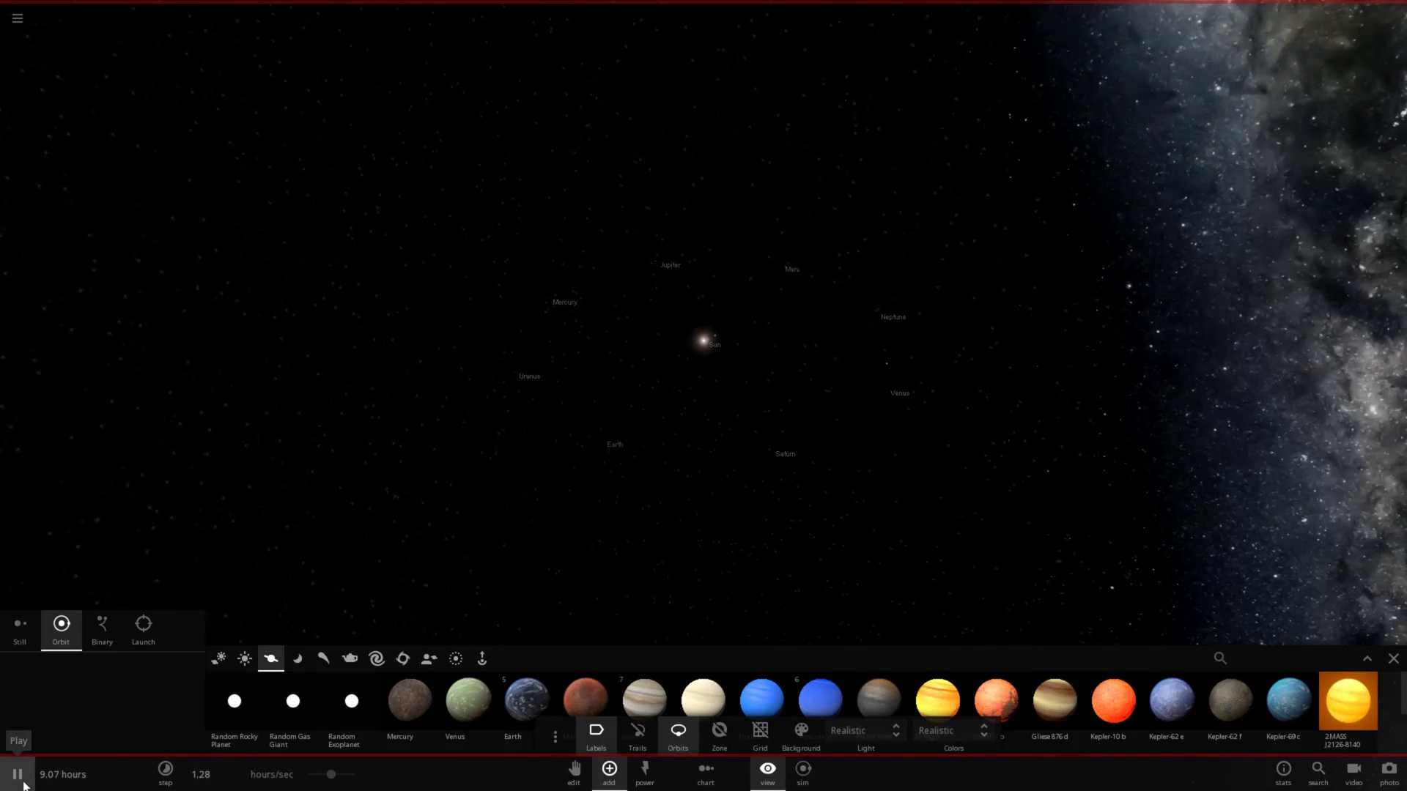
Step: Change the simulation's light mode to Studio in the view settings
scroll(604, 475, up, 3)
scroll(604, 475, down, 1)
drag(604, 475, 631, 591)
scroll(612, 439, up, 3)
scroll(612, 440, down, 4)
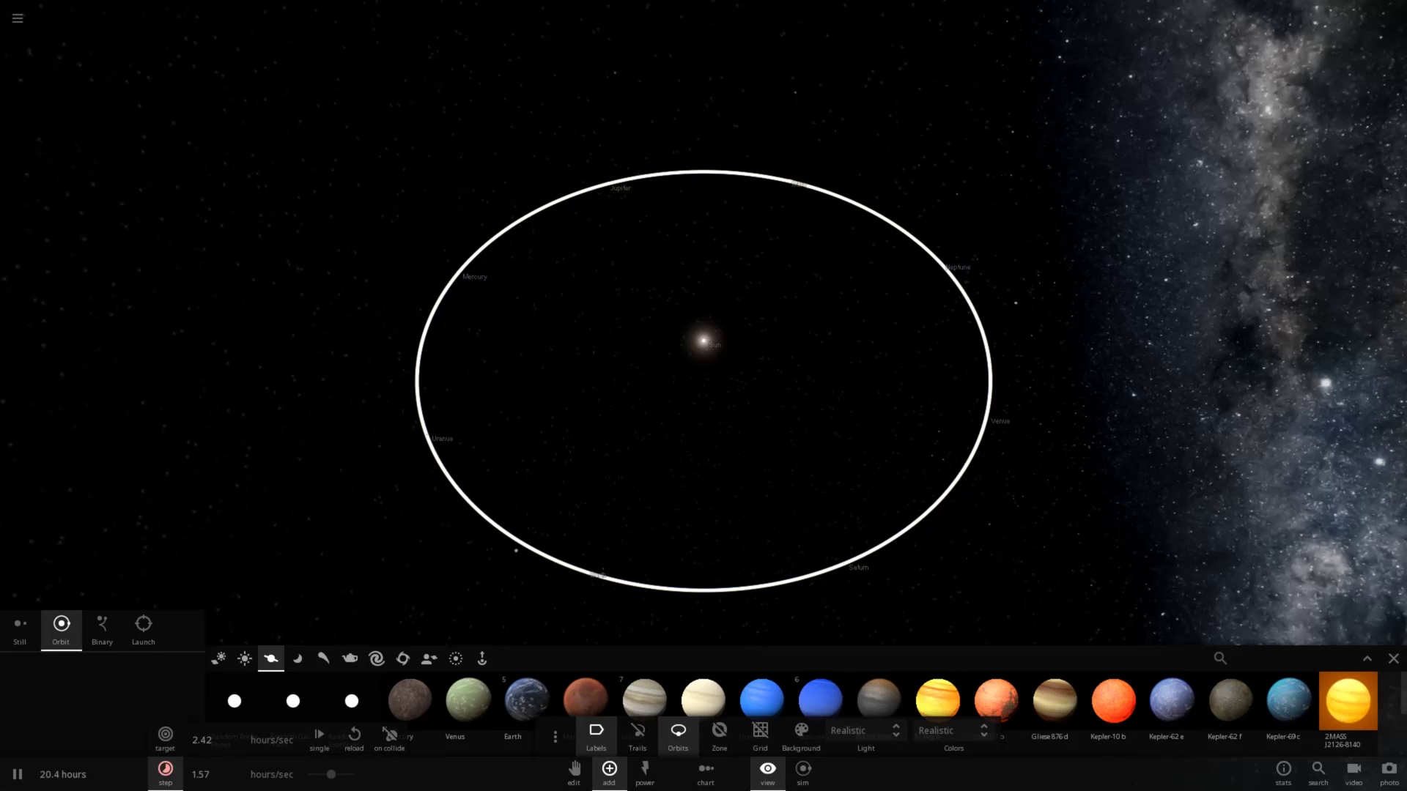
click(773, 776)
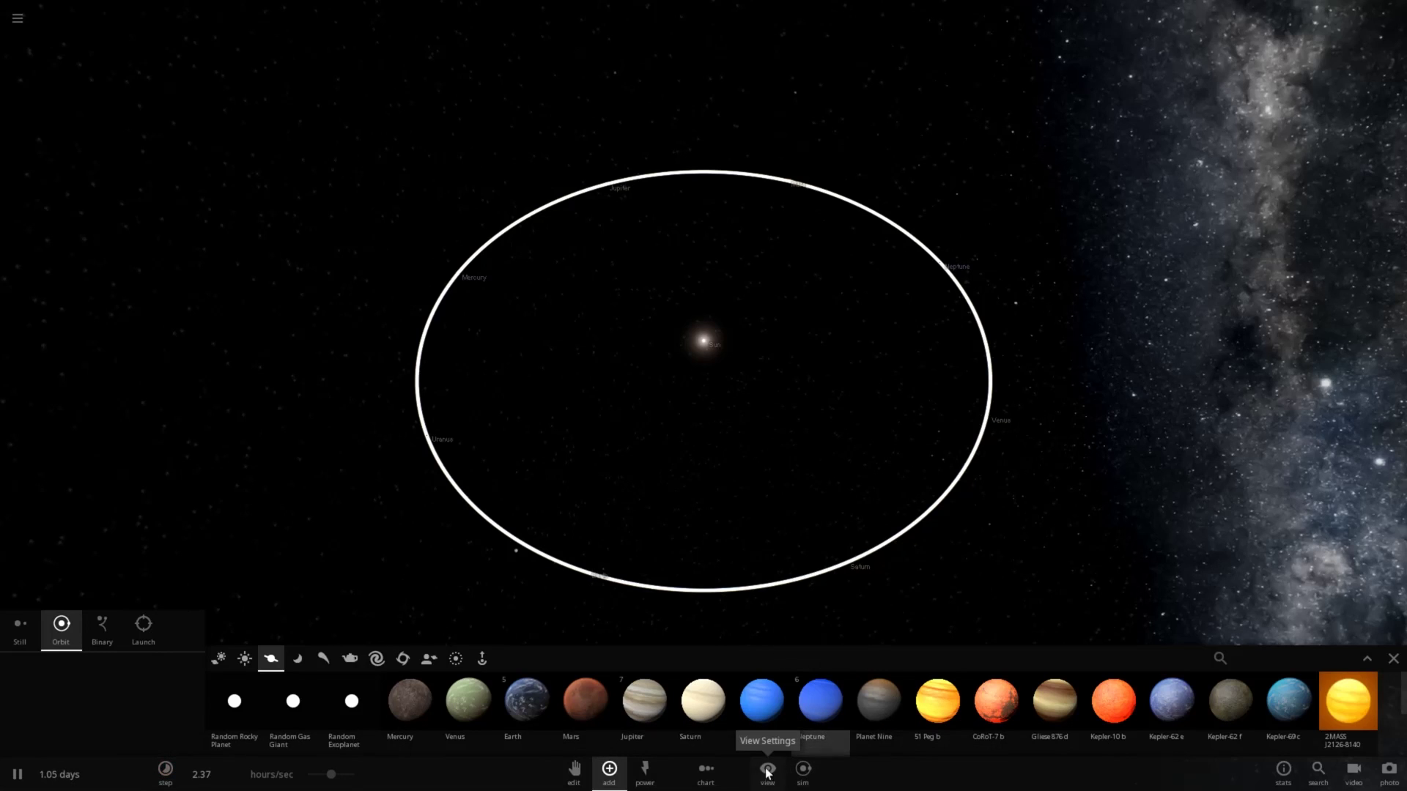
click(760, 780)
click(846, 728)
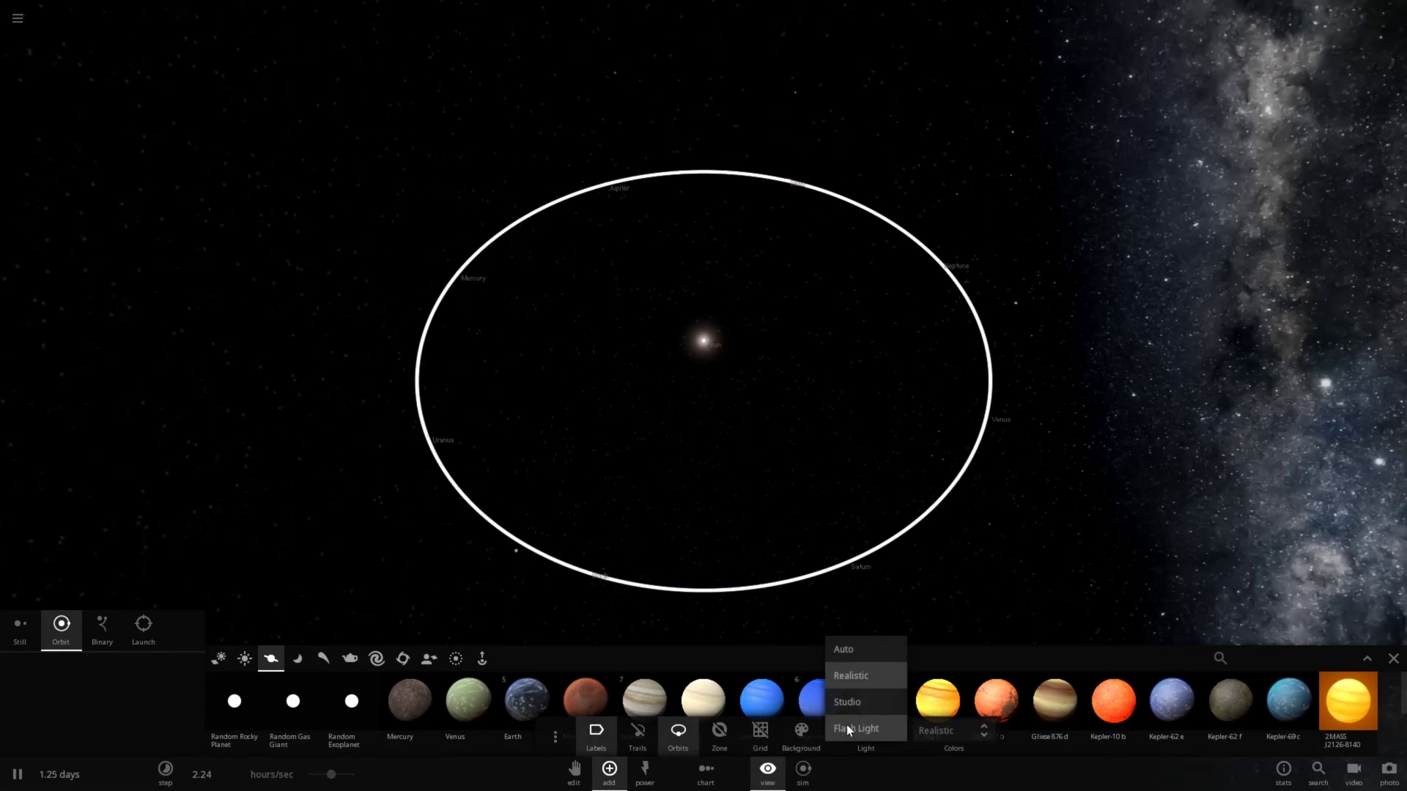
click(847, 712)
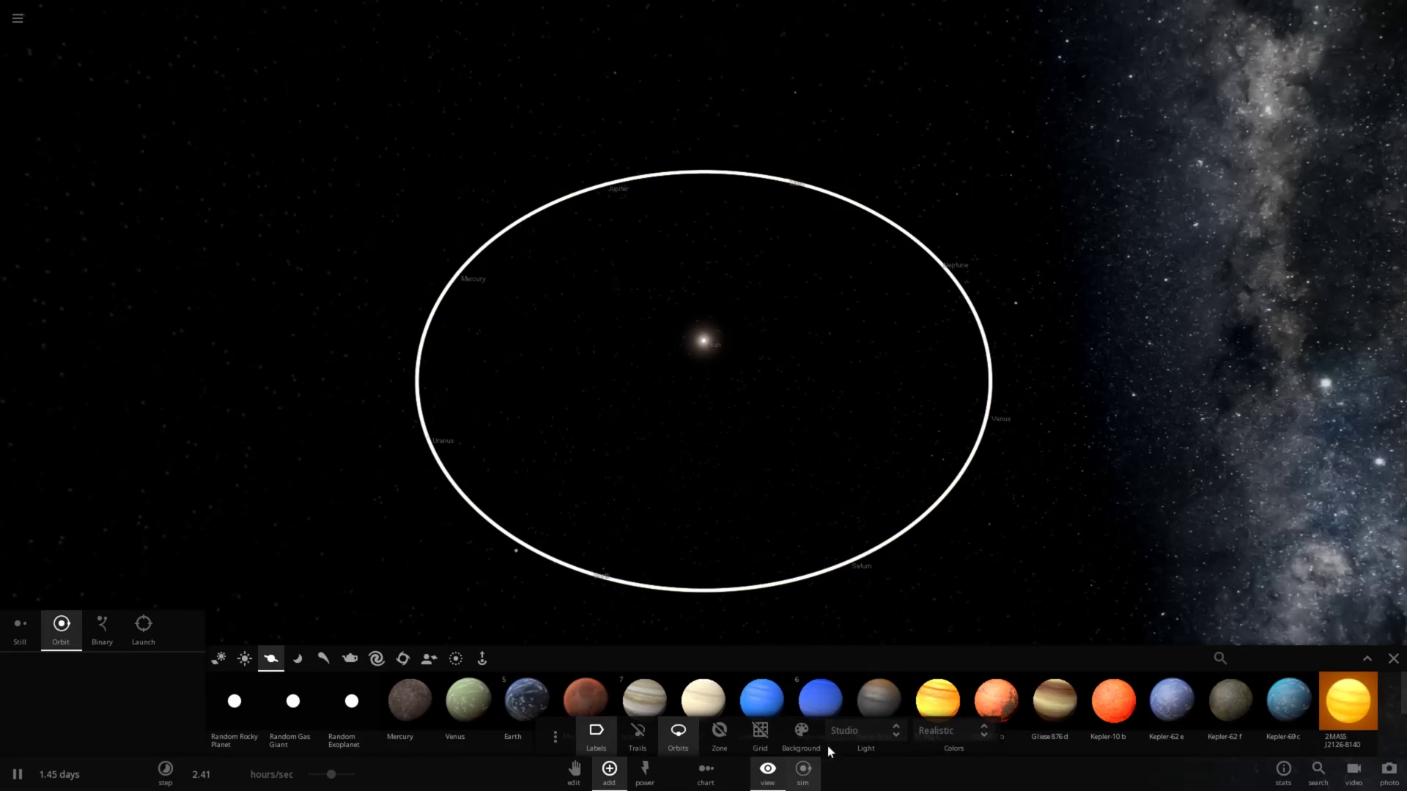
Step: Change the simulation background to Solid Dark Gray after previewing the other solid colours
click(800, 736)
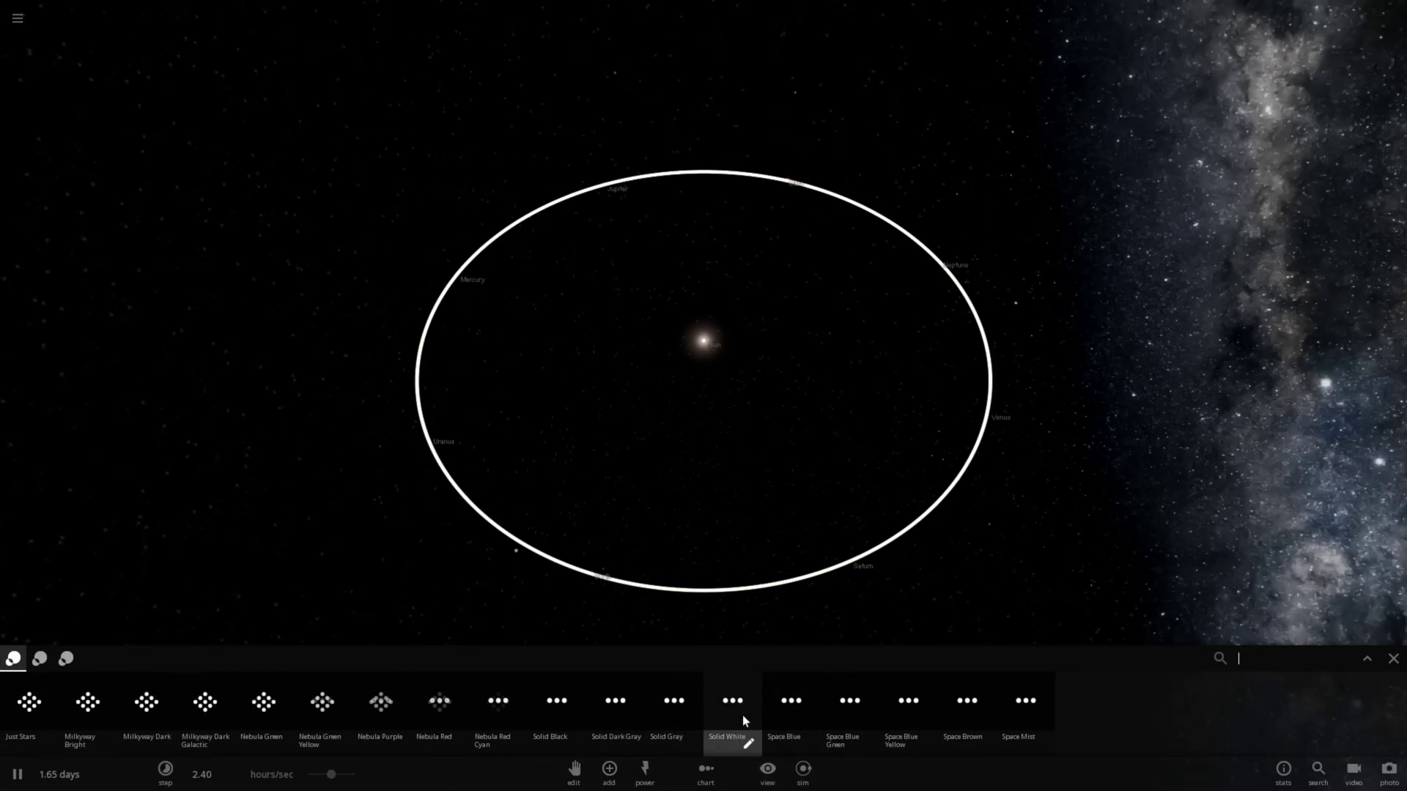
click(729, 717)
click(660, 719)
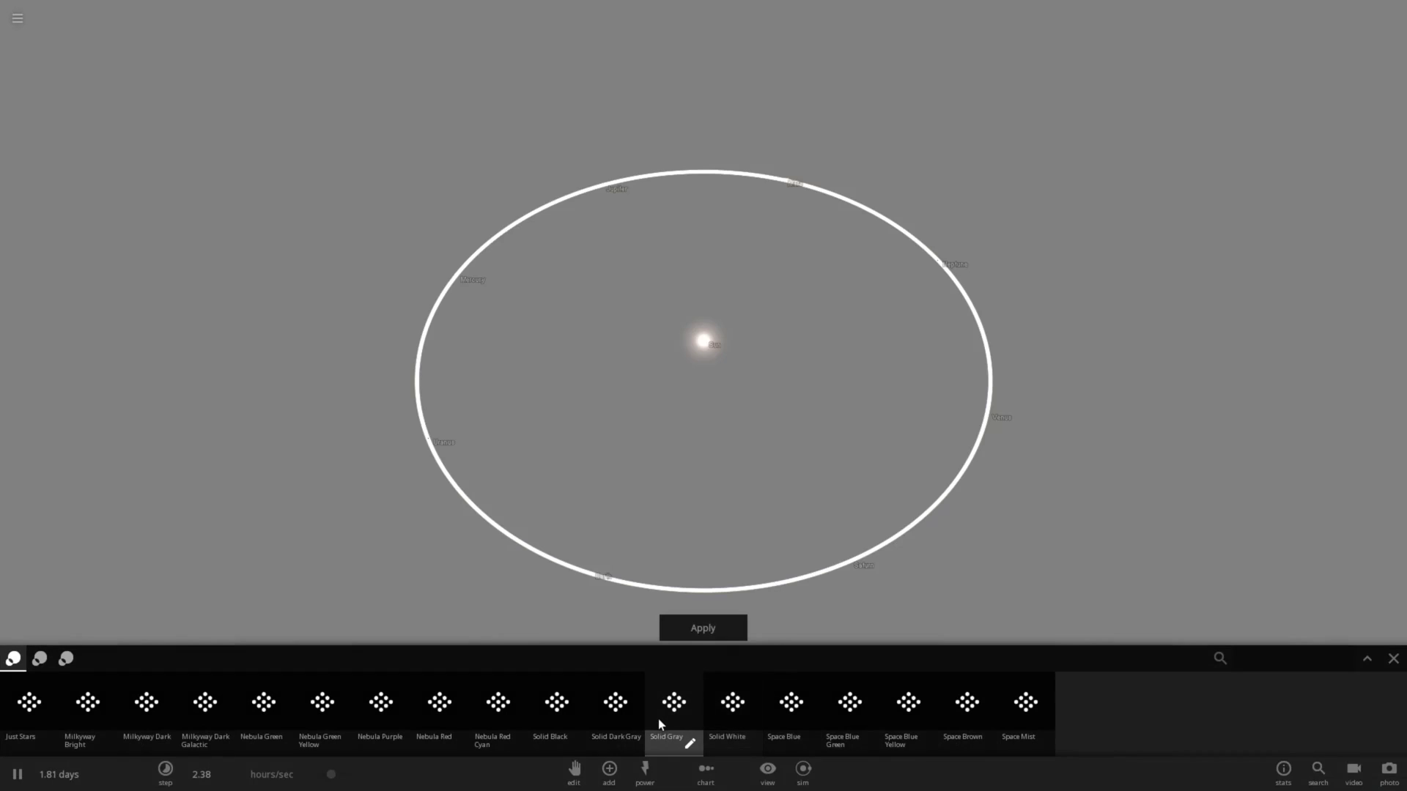
click(577, 724)
click(623, 733)
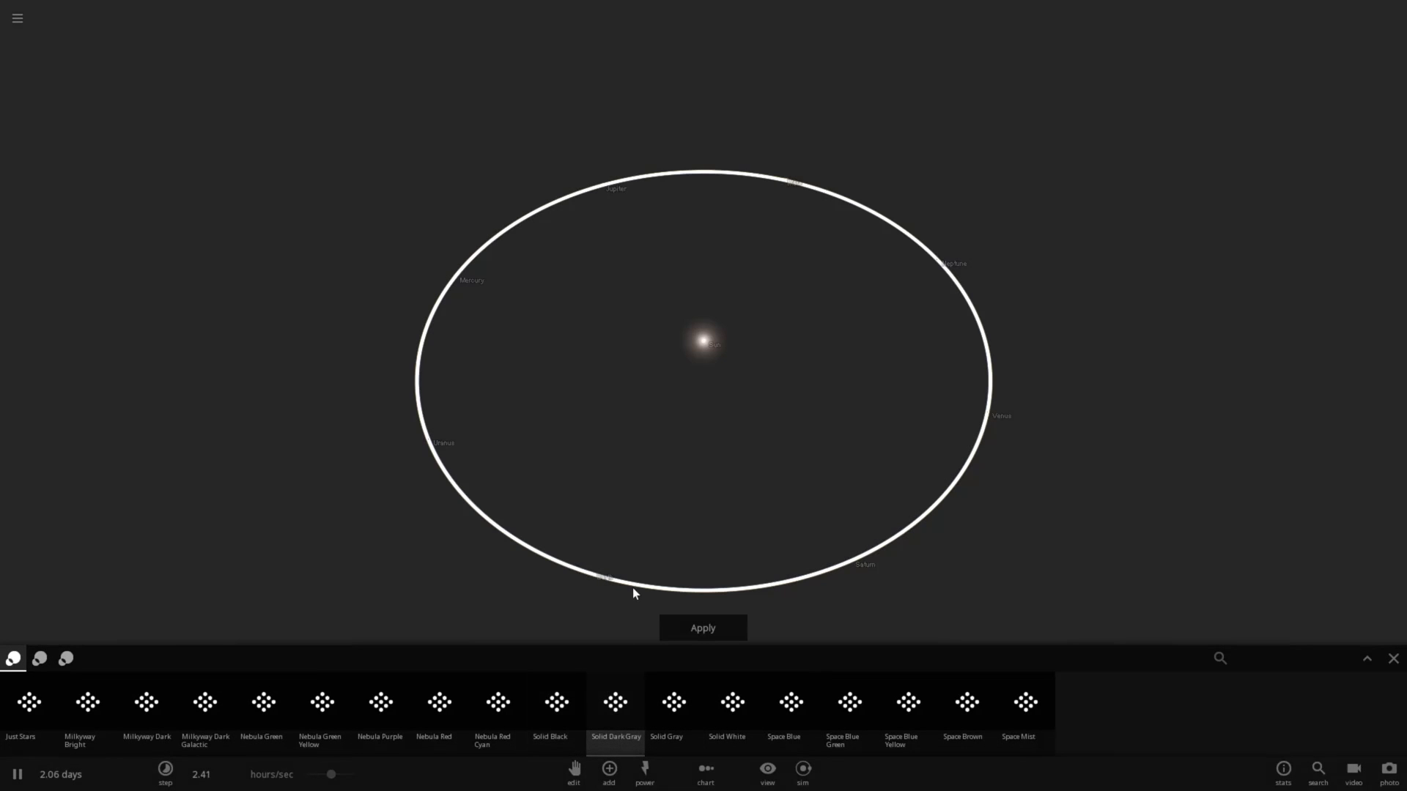
Step: Select Earth and examine the closely spaced orbit lines around it at close range and from several angles
drag(635, 589, 995, 478)
scroll(746, 421, up, 3)
scroll(748, 421, down, 2)
click(1135, 469)
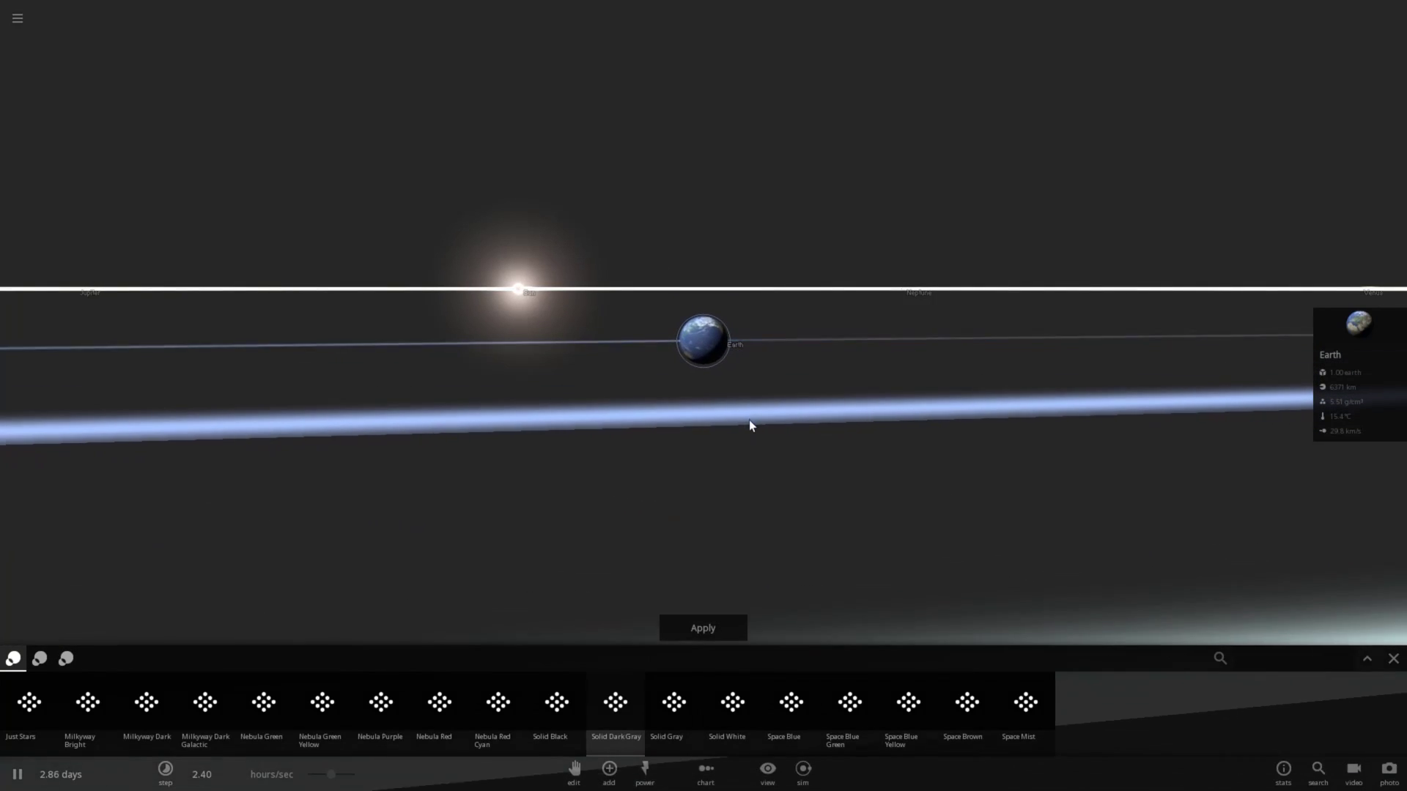
drag(749, 420, 712, 374)
click(710, 348)
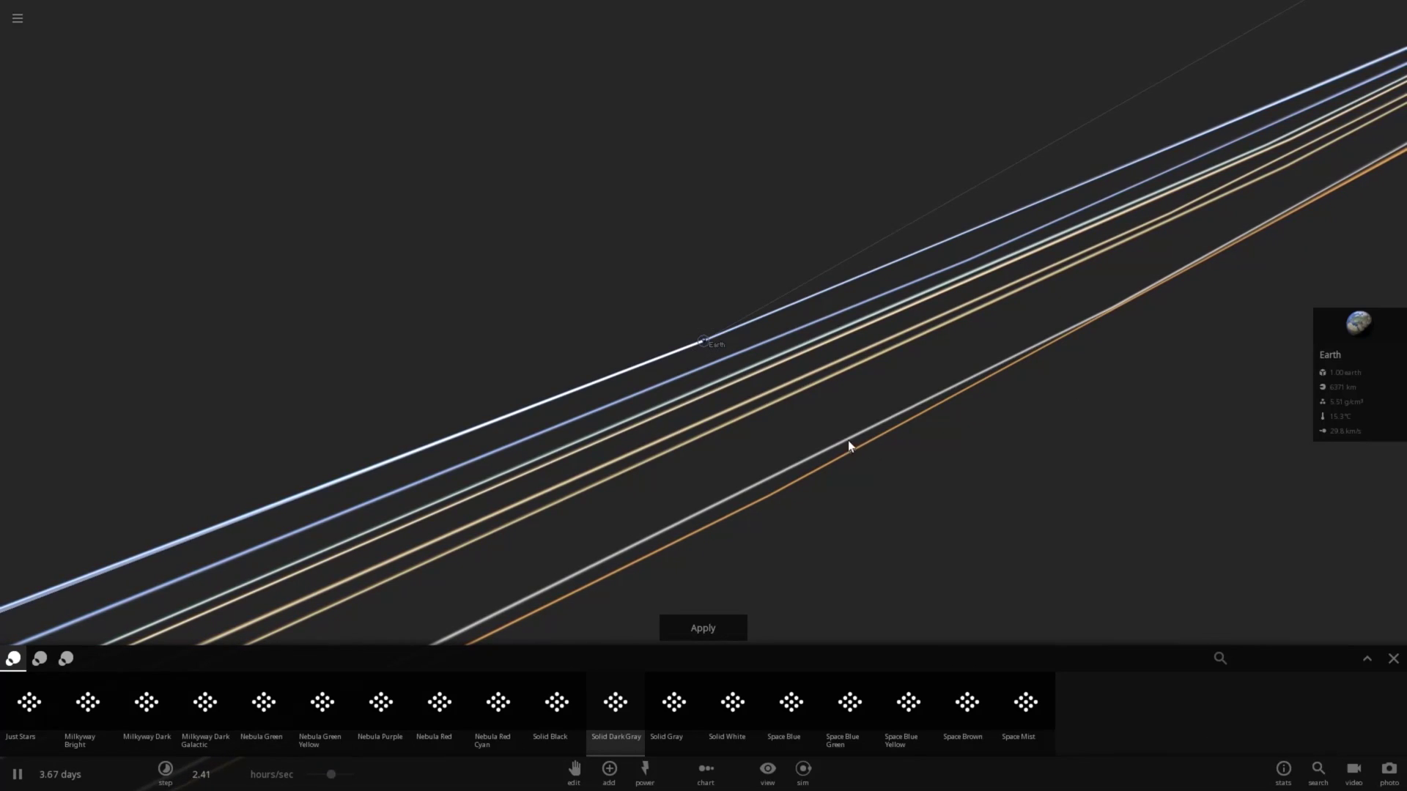
drag(845, 446, 711, 449)
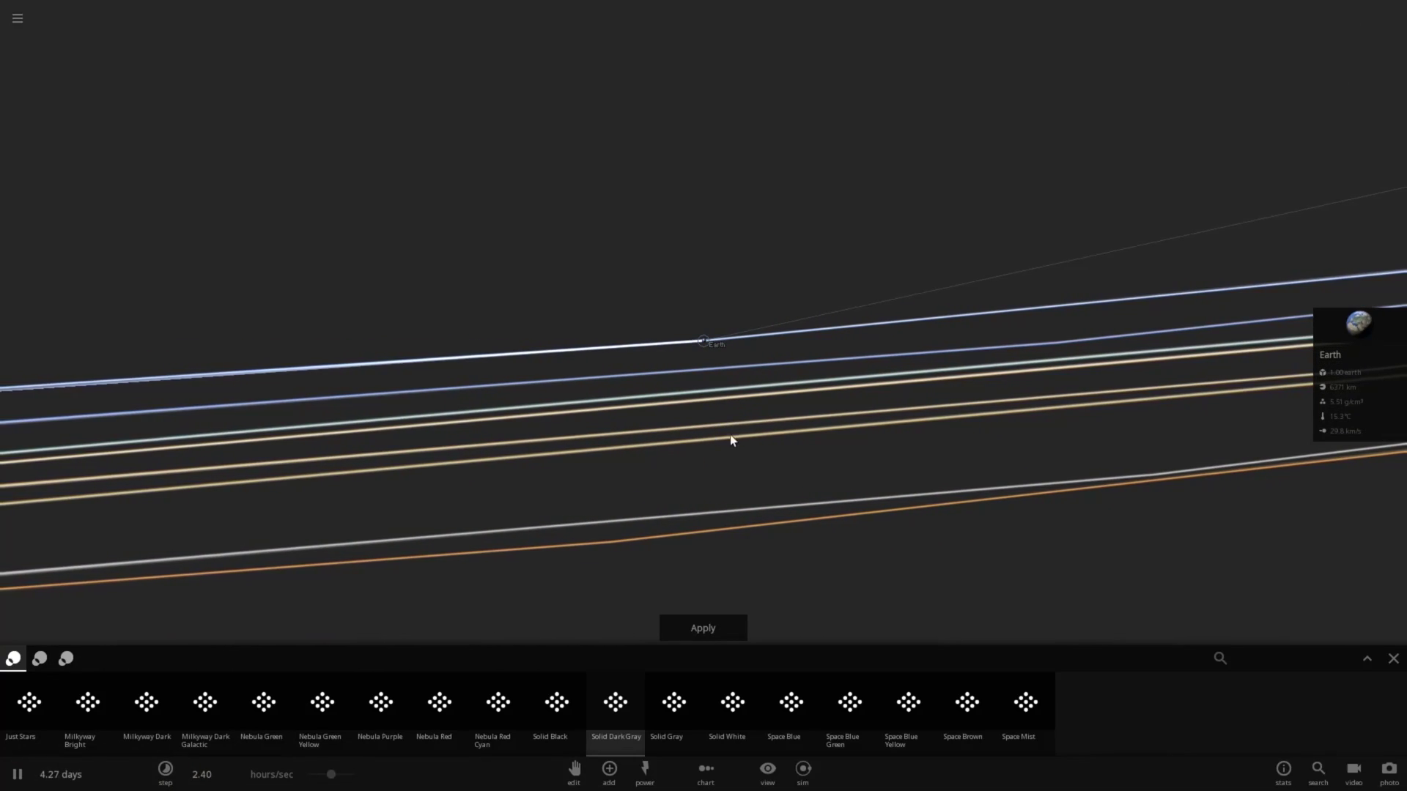
drag(706, 468, 871, 217)
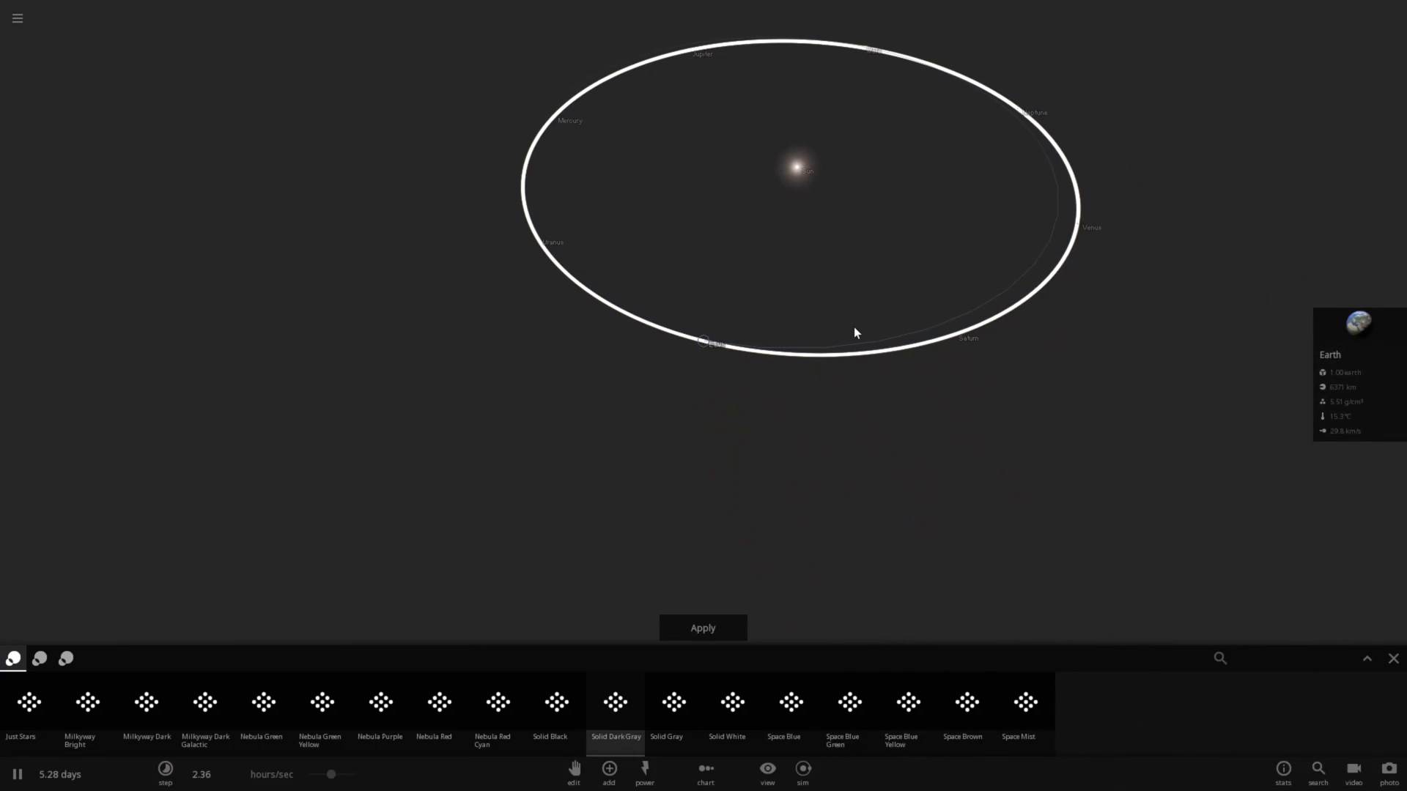
scroll(856, 334, up, 6)
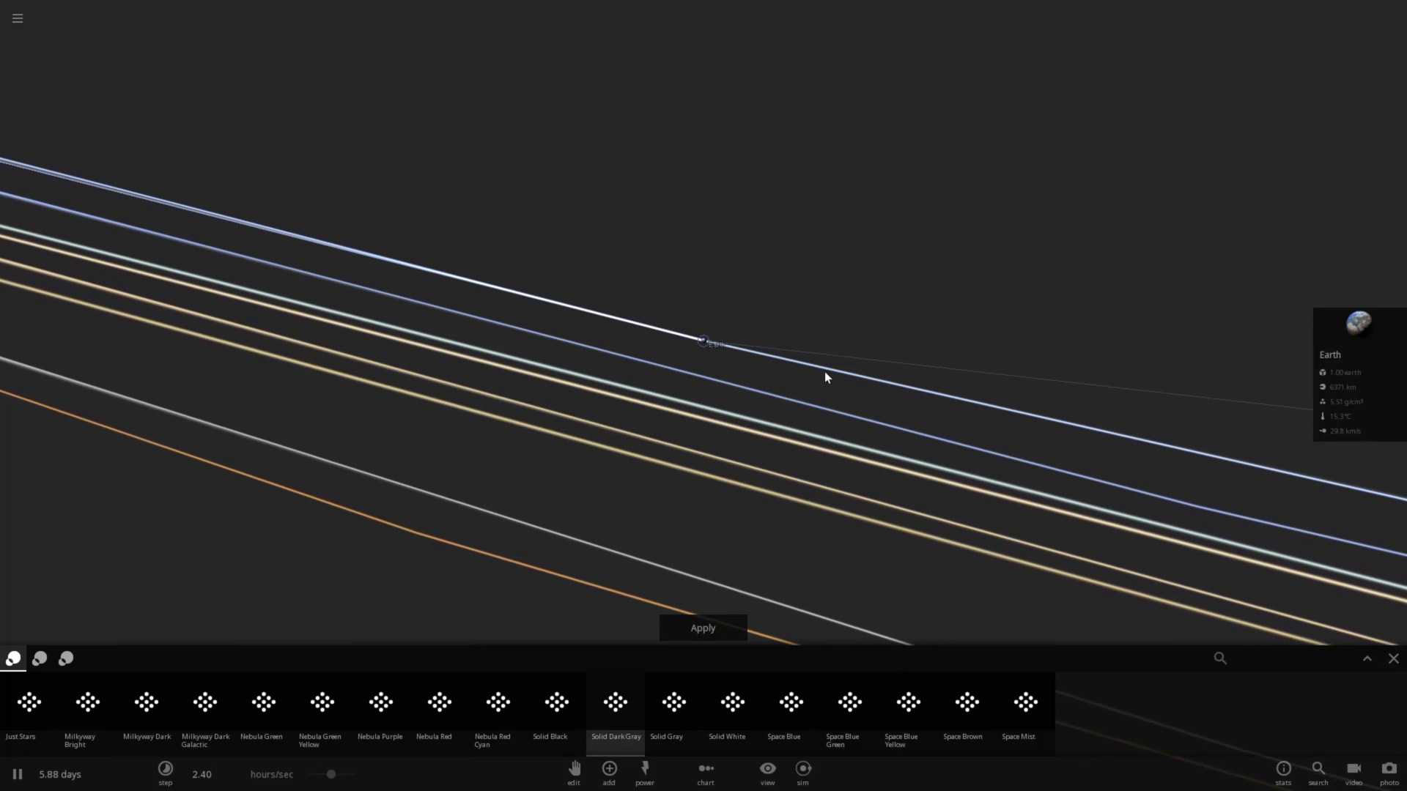
drag(820, 370, 437, 345)
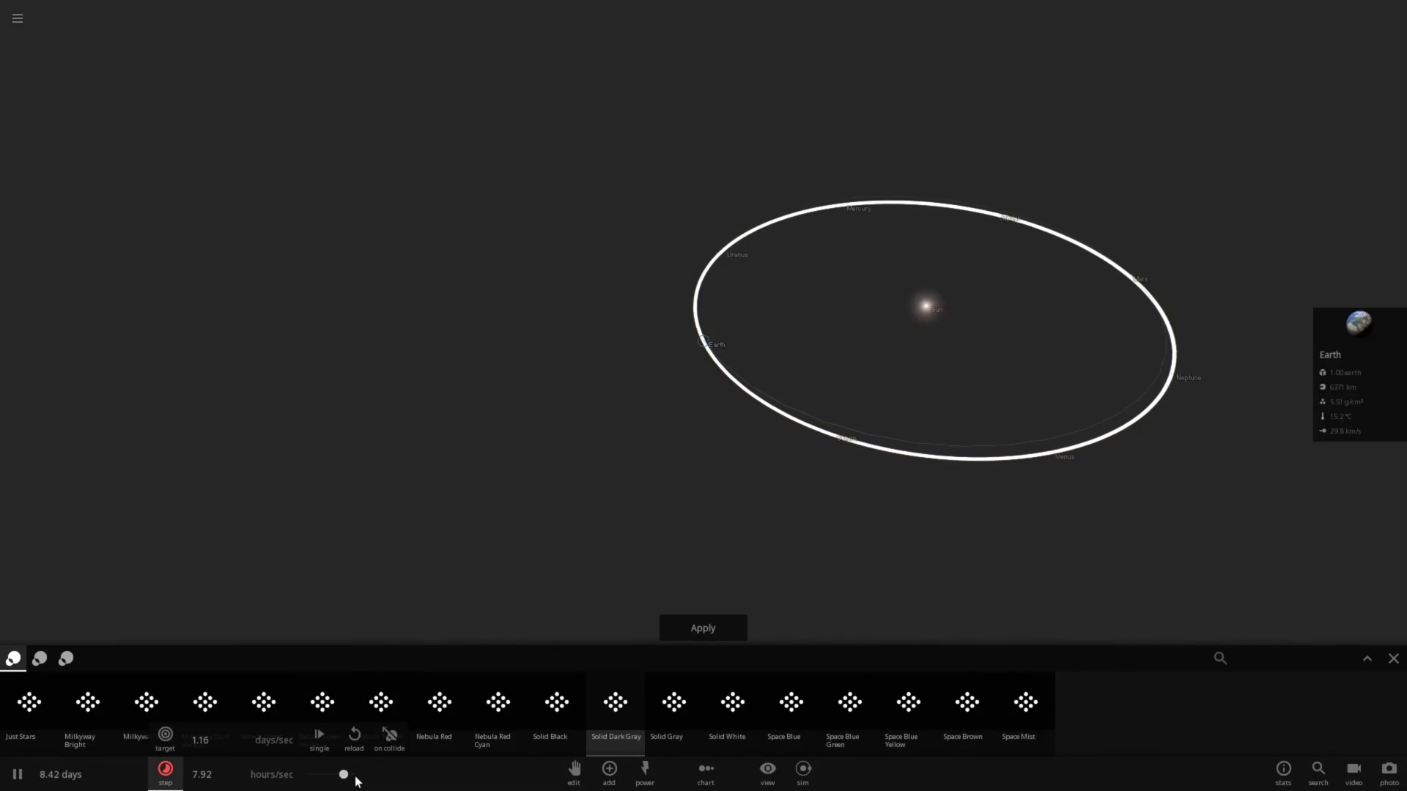
Step: Close the background browser and raise the simulation speed to about 15.8 days per second
click(1394, 659)
scroll(873, 479, up, 5)
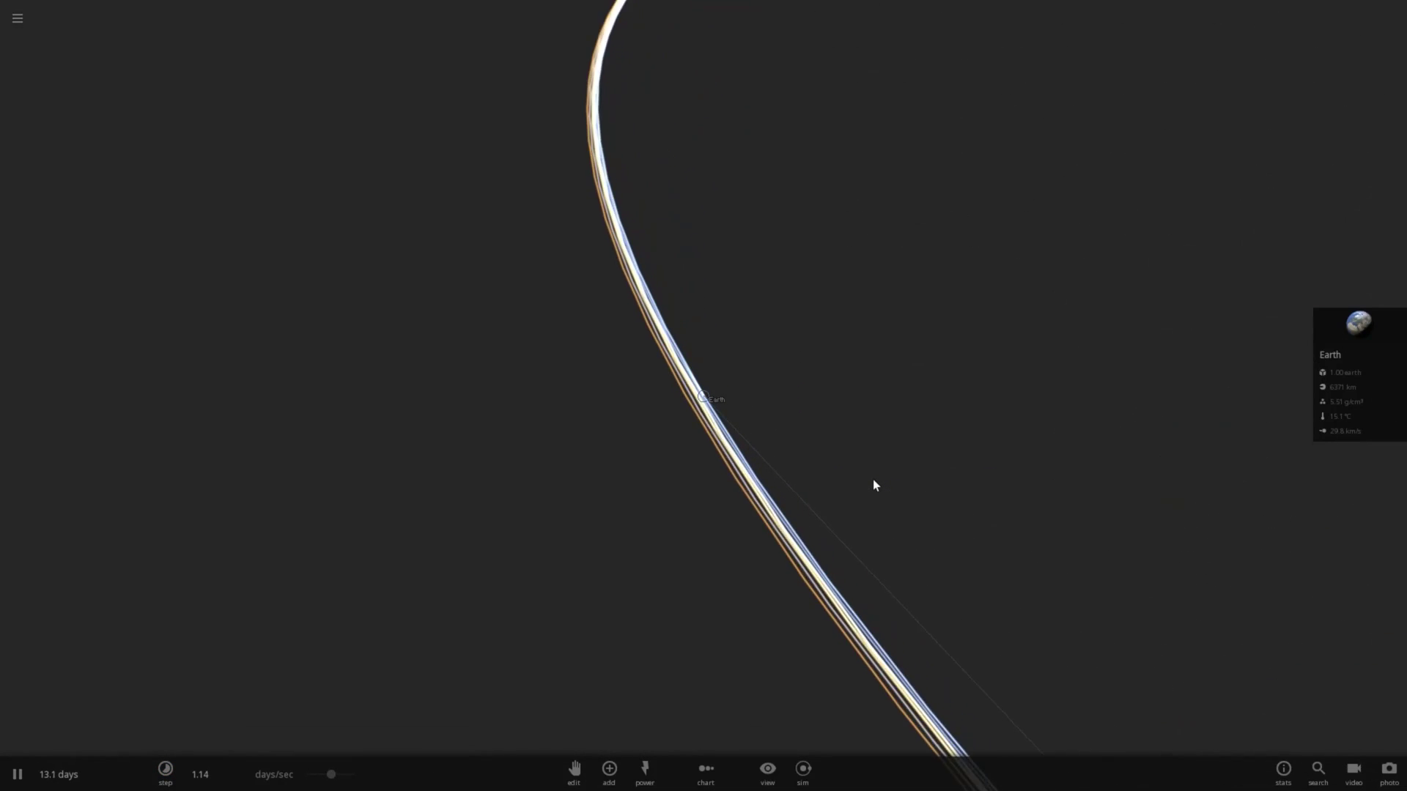
drag(873, 485, 1077, 430)
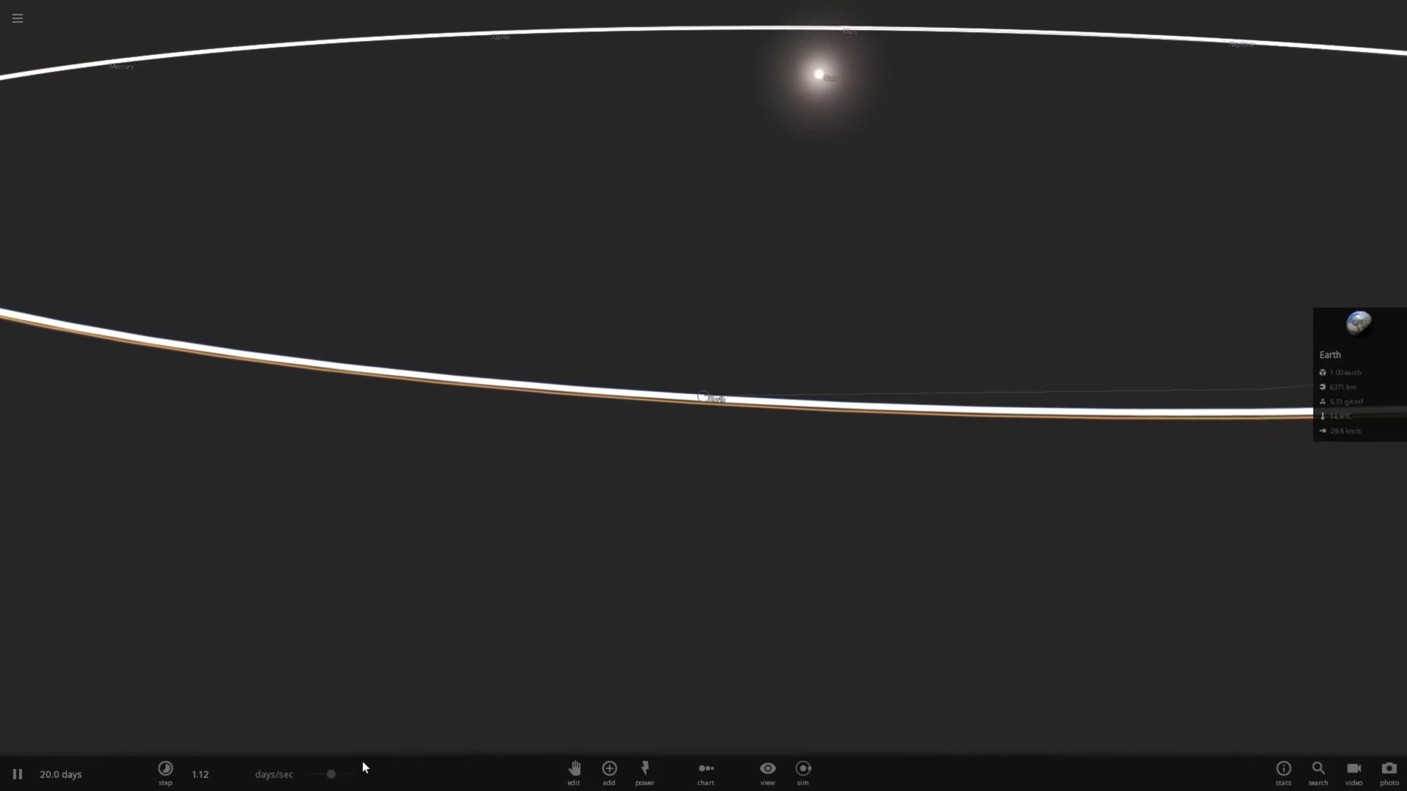
drag(333, 775, 358, 773)
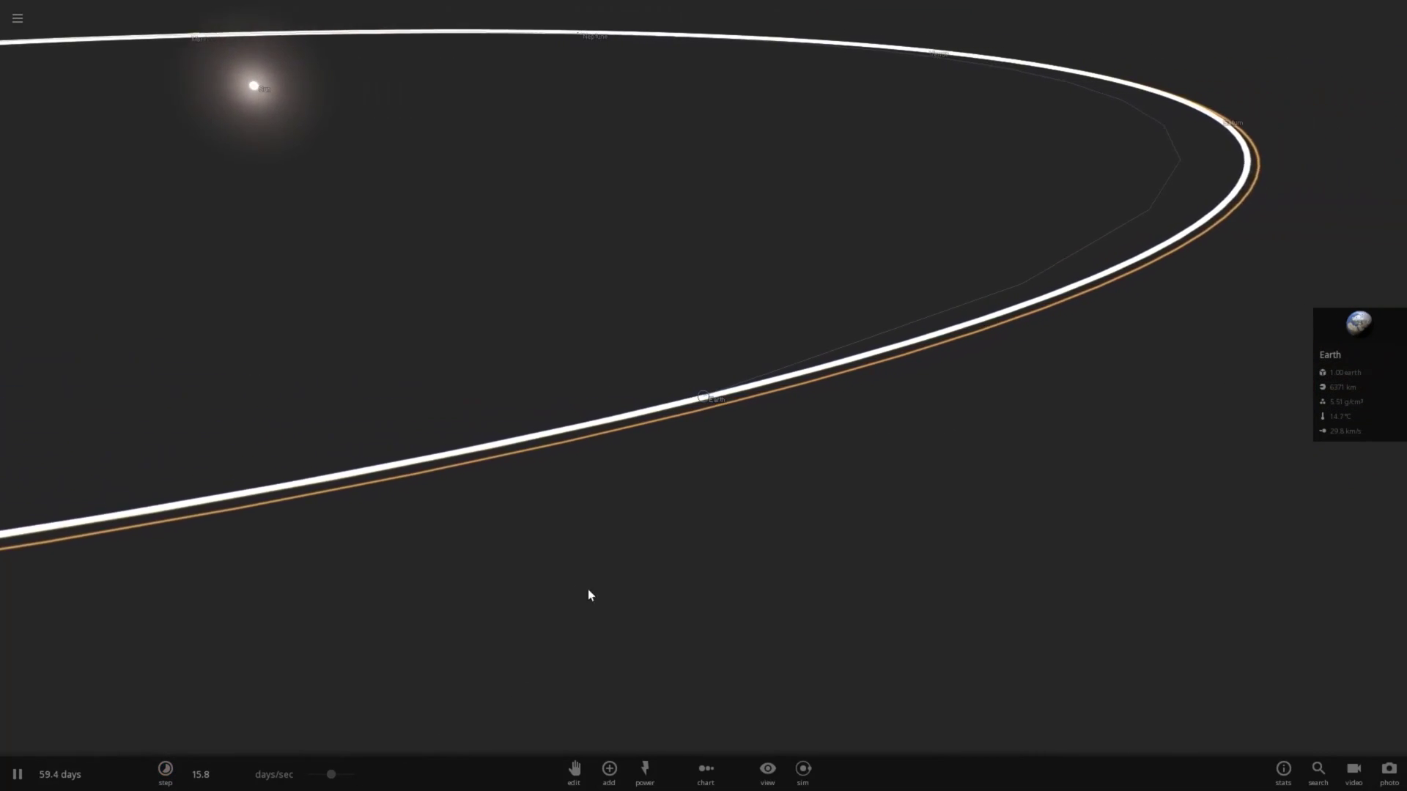
Step: Inspect how the orbits separate along the ring and raise the simulation speed to about 3.3 months per second
scroll(618, 593, down, 5)
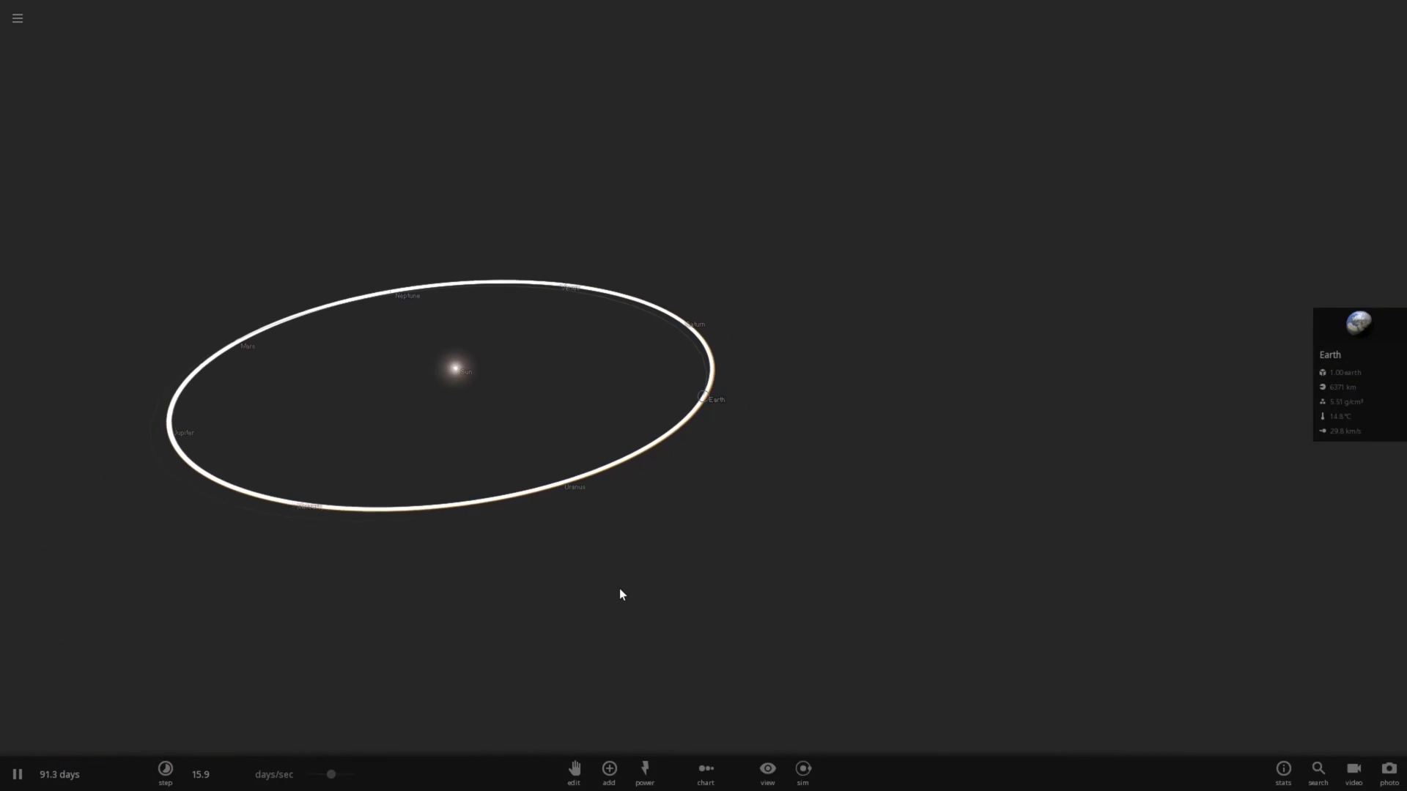
scroll(618, 594, up, 5)
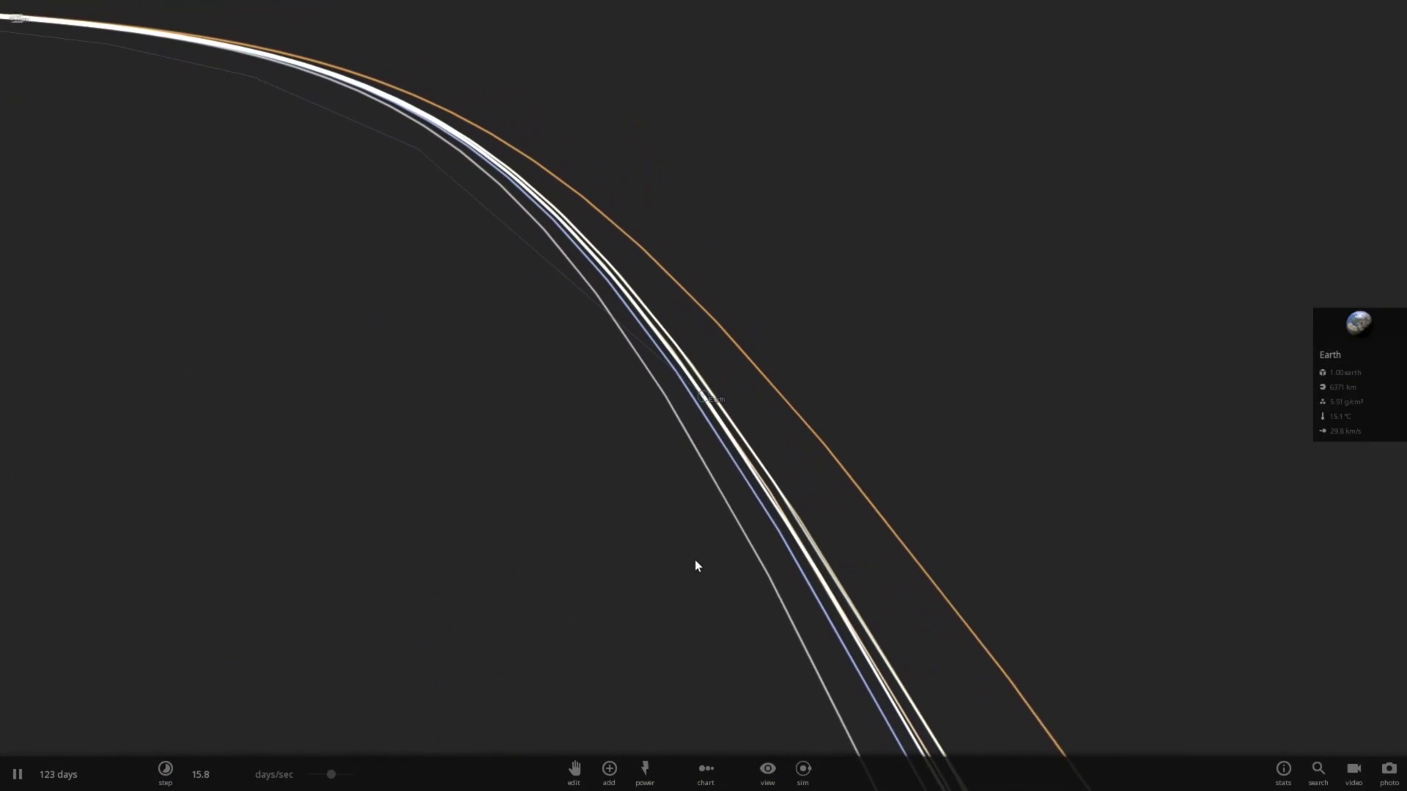
drag(696, 560, 396, 547)
scroll(396, 546, down, 8)
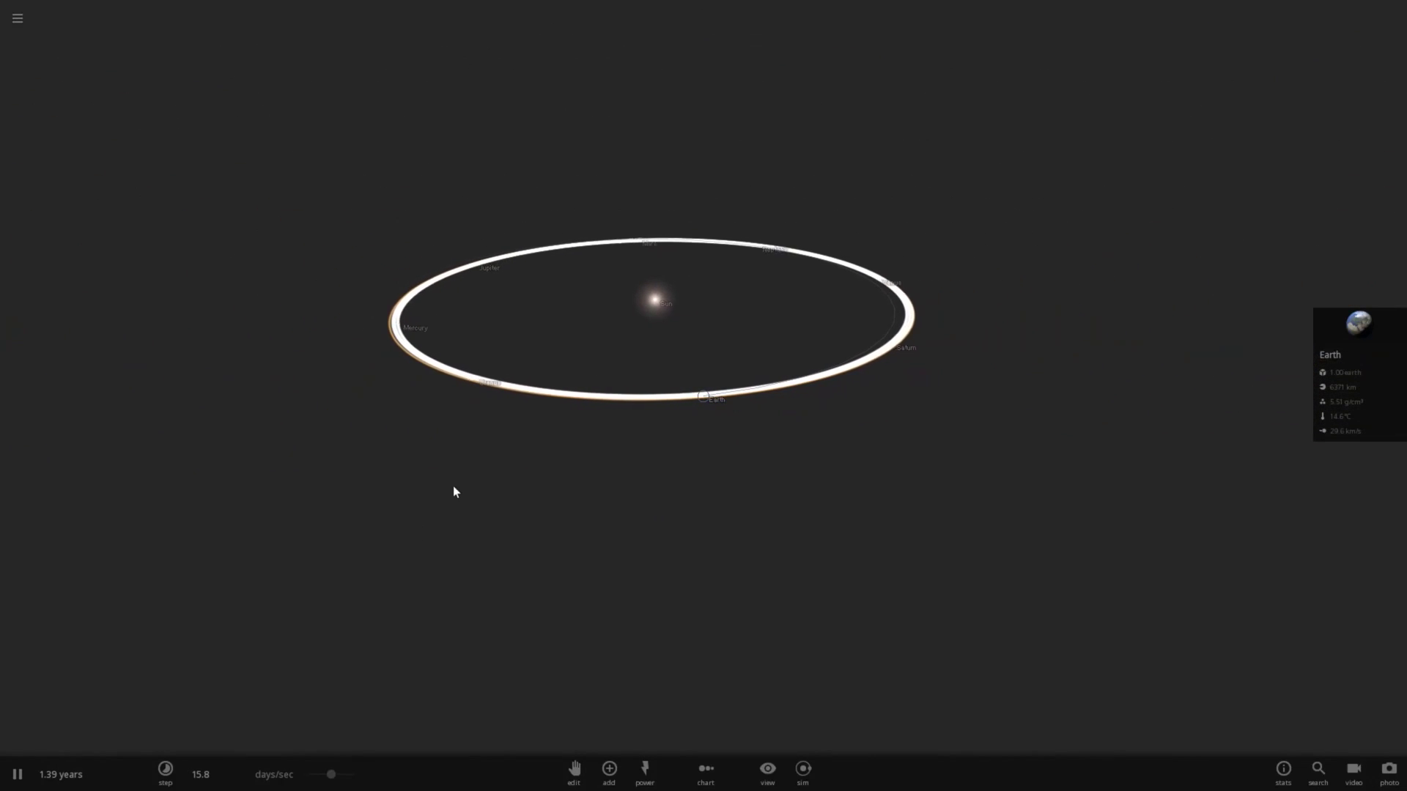
drag(458, 497, 580, 595)
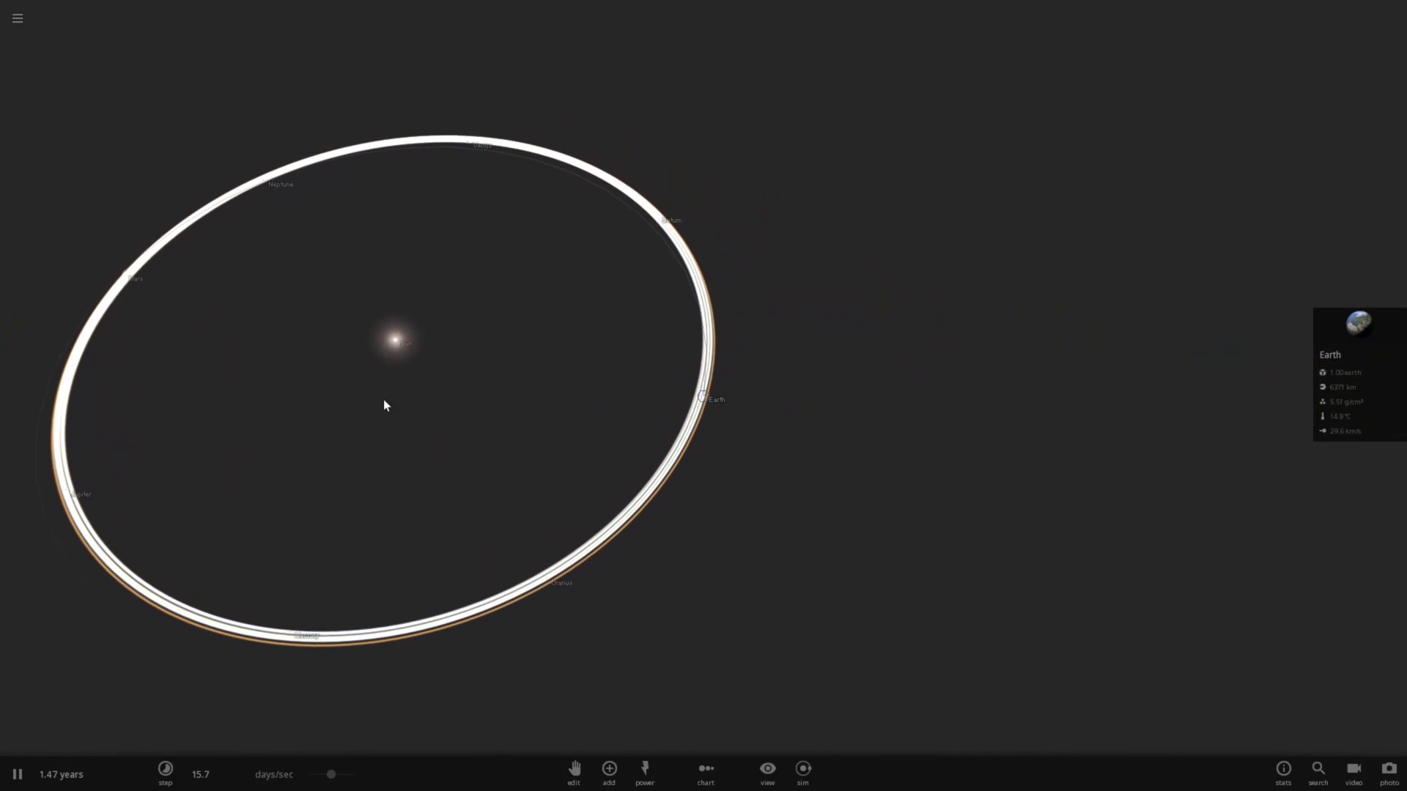
drag(382, 401, 551, 645)
scroll(552, 648, up, 5)
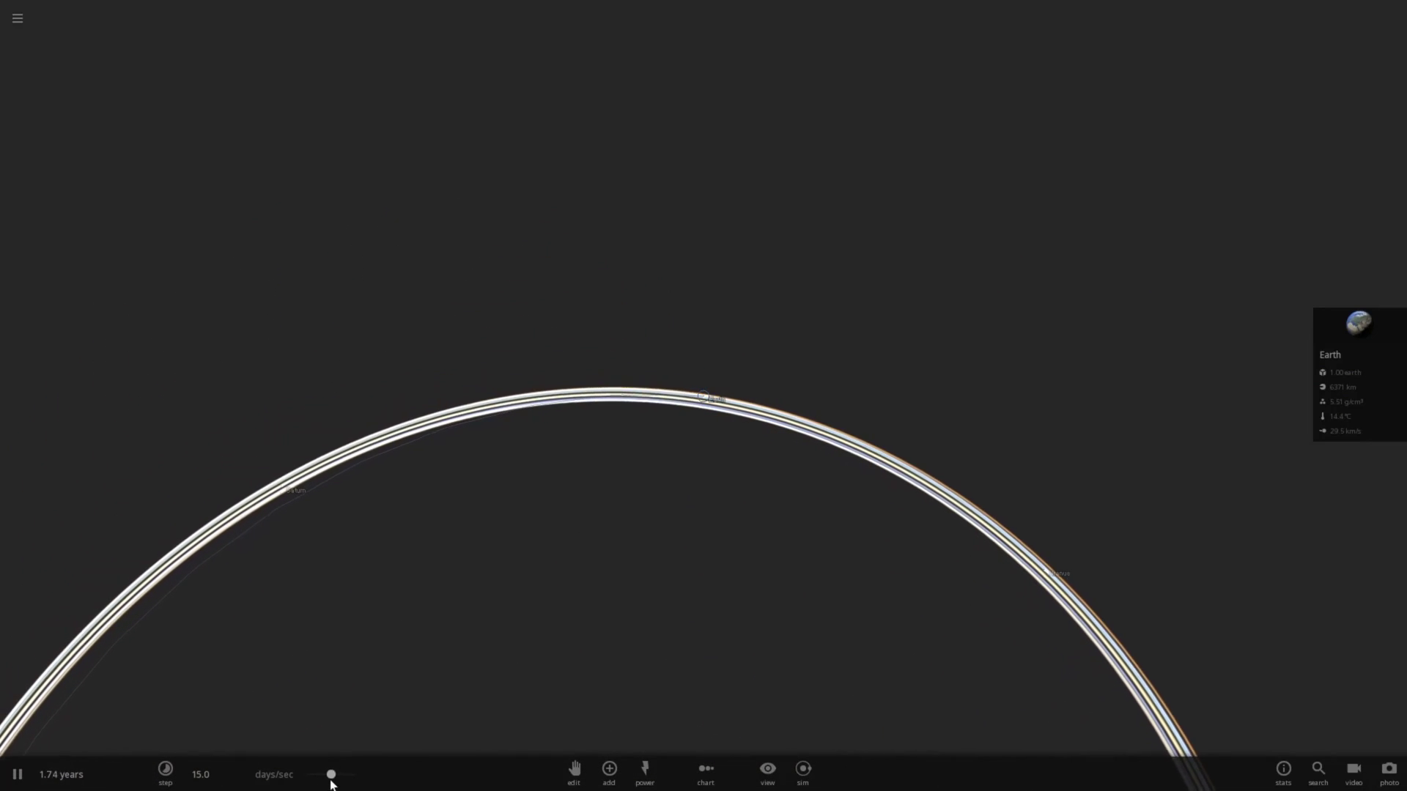
drag(332, 781, 367, 784)
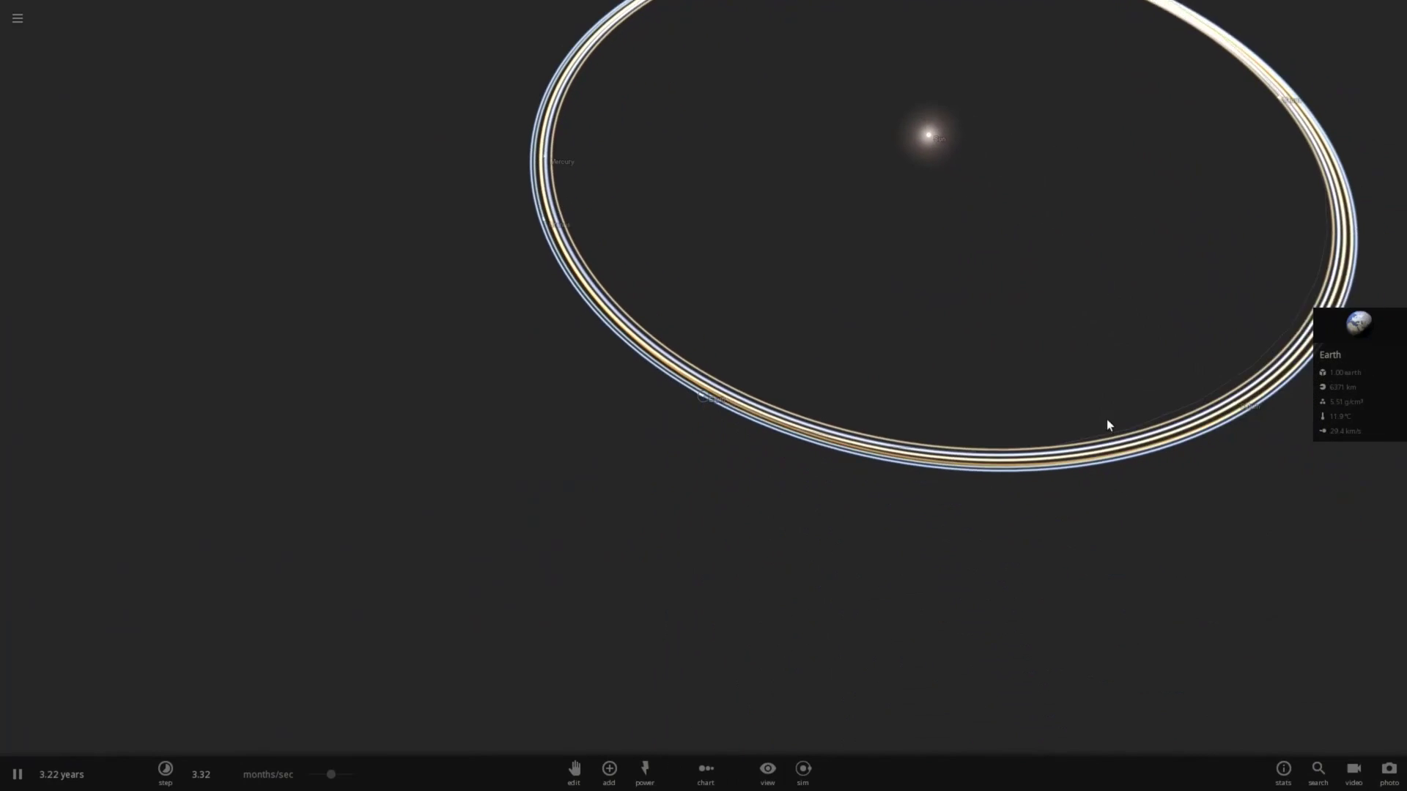
Step: Open Earth's properties and try about 1.7 years per second before returning the simulation speed to about 3.3 months per second
click(1354, 329)
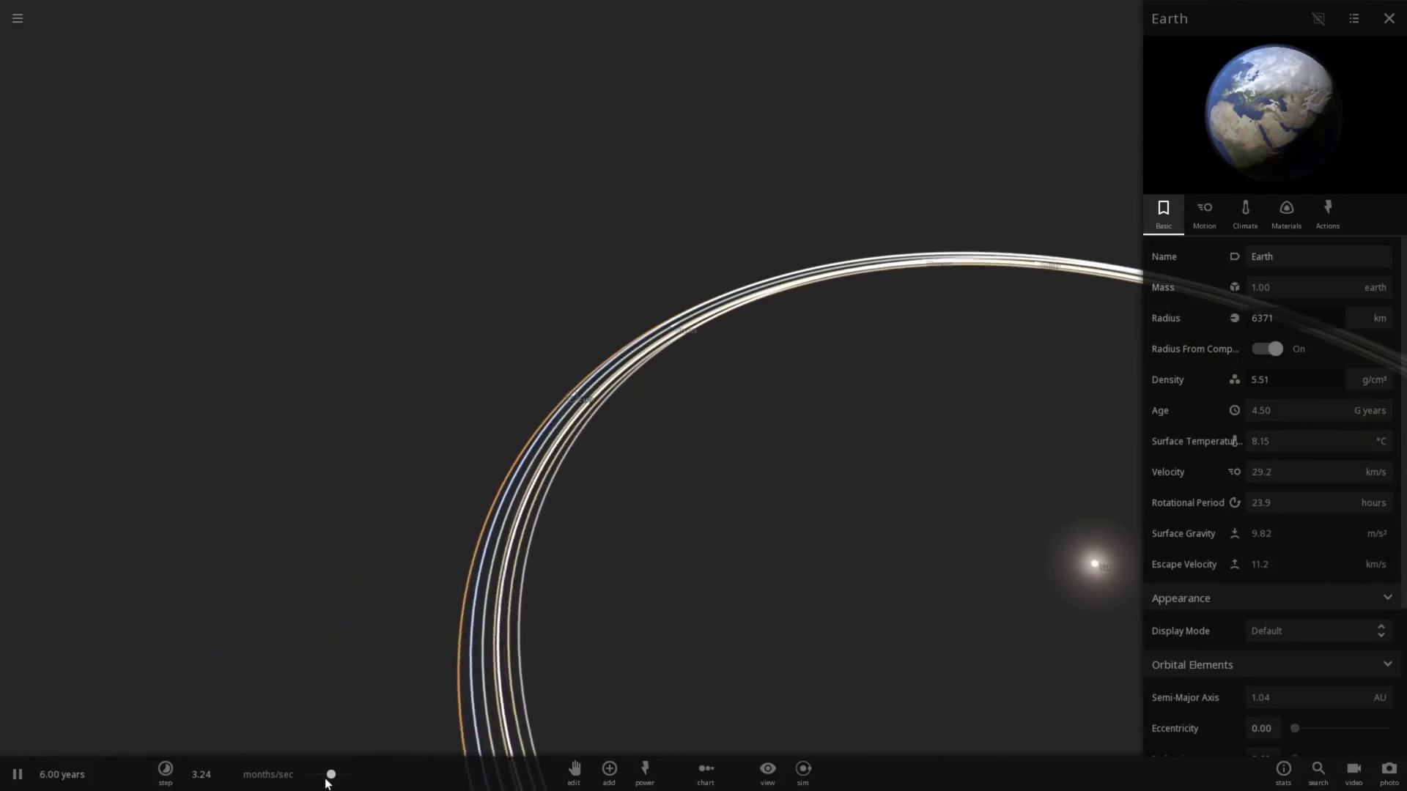
drag(327, 783, 356, 773)
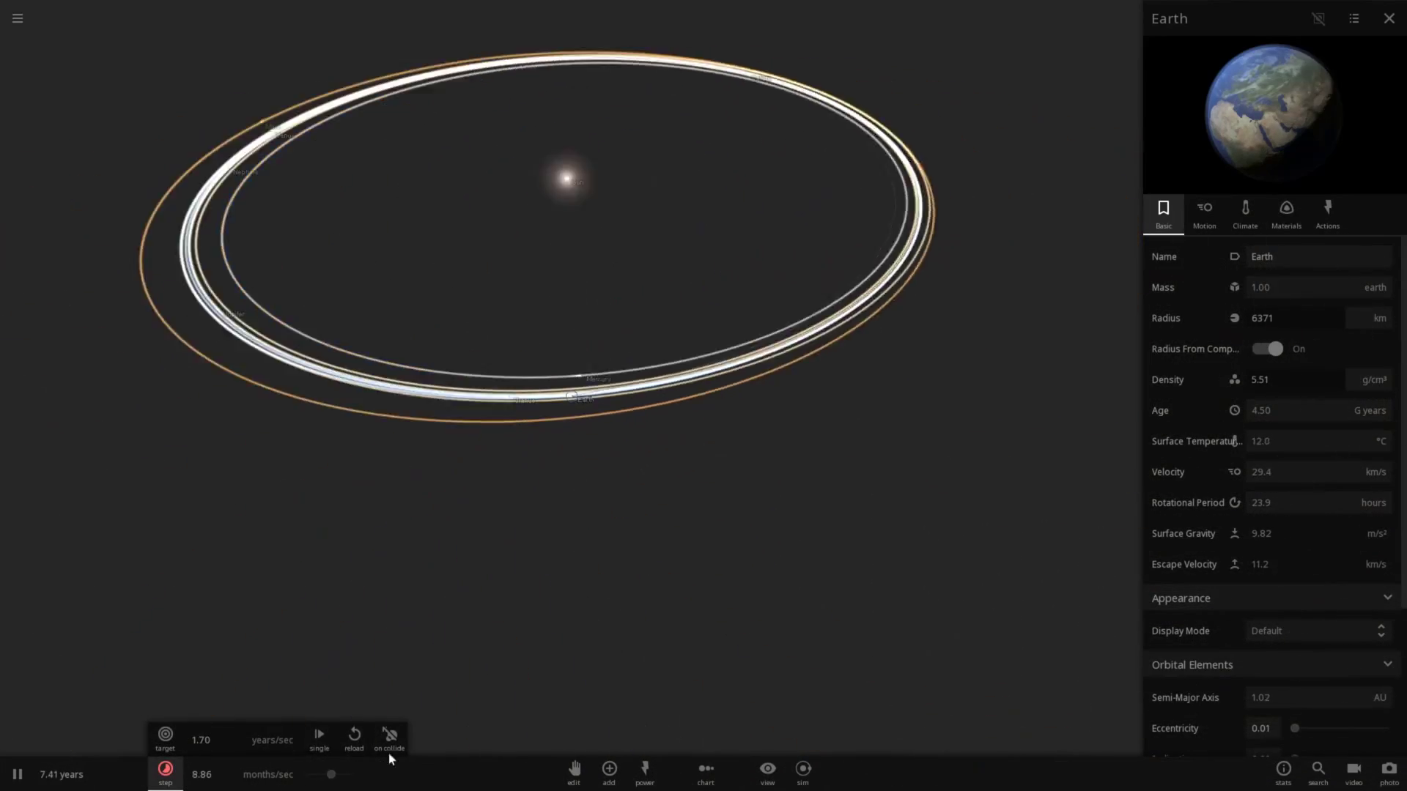
mouse_move(314, 773)
mouse_down()
mouse_move(305, 783)
mouse_move(331, 774)
mouse_up()
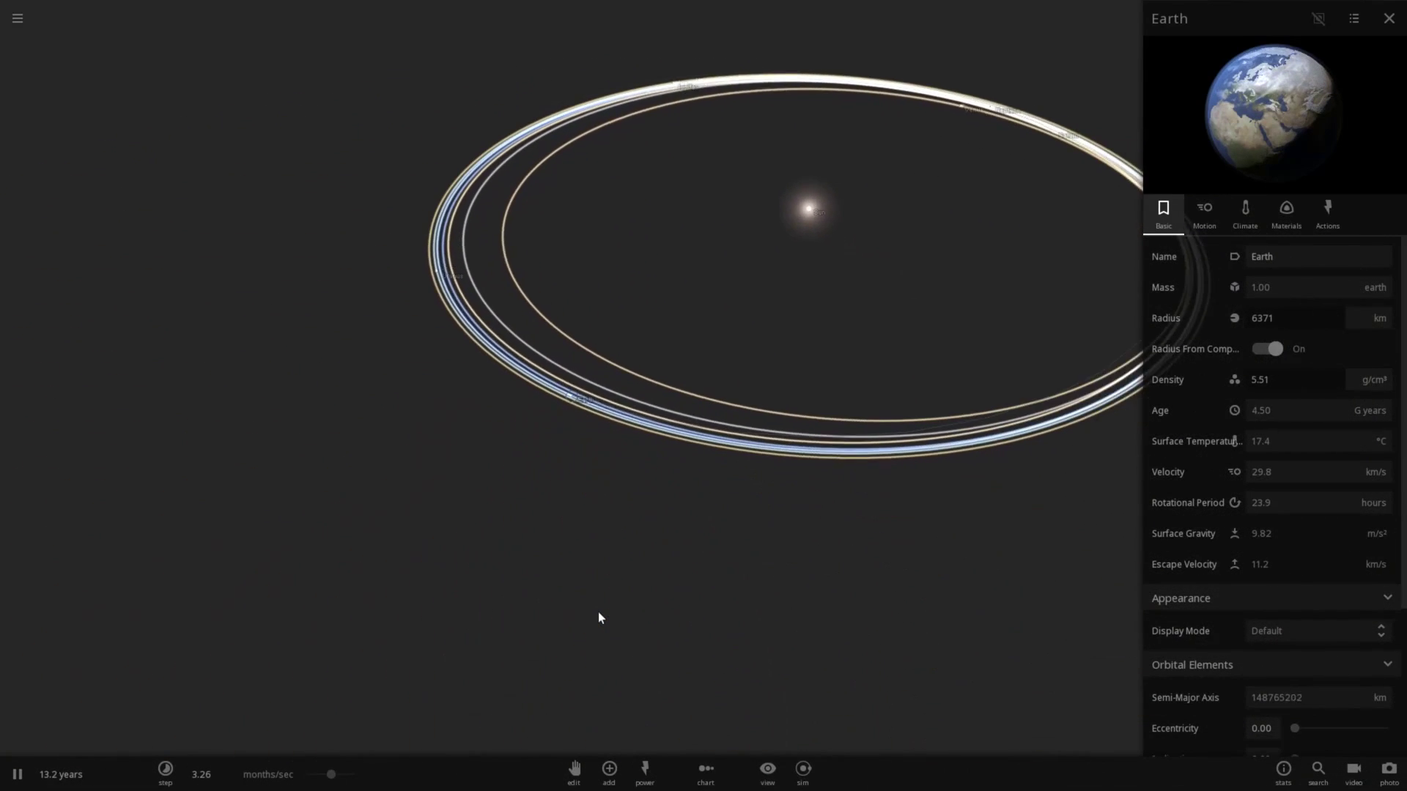
Step: Turn off the orbit lines and show the planets' trails instead, with the simulation running again
click(18, 775)
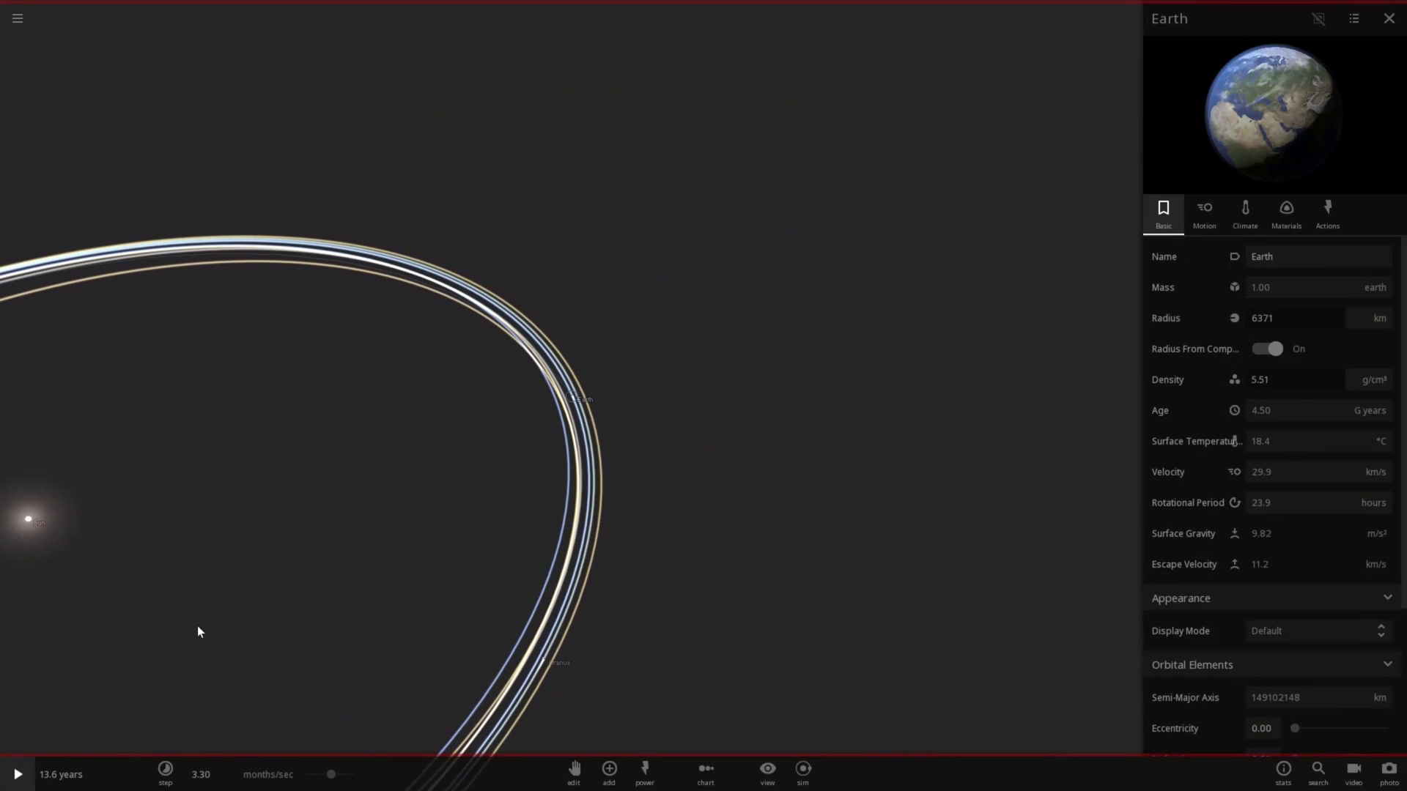
click(765, 775)
click(675, 737)
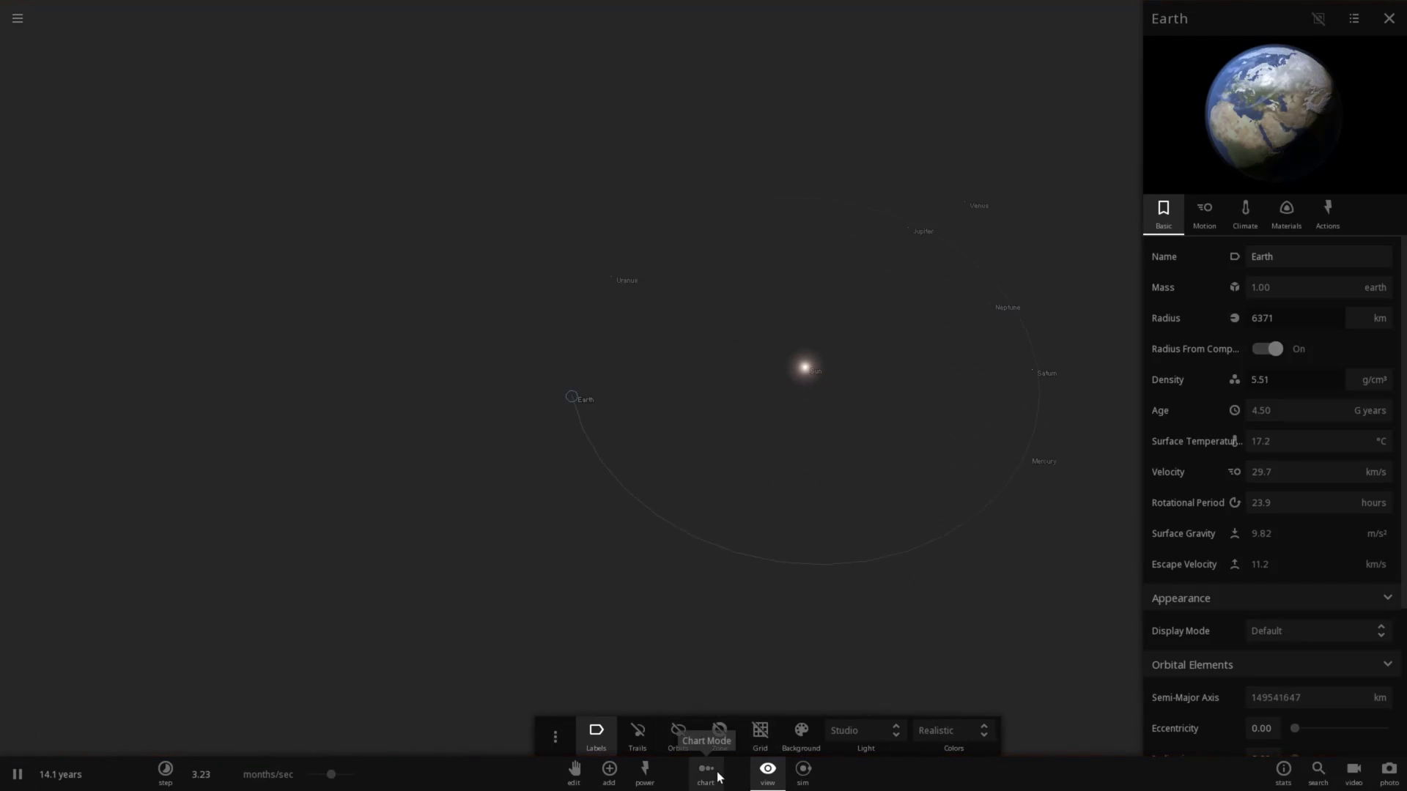
click(654, 735)
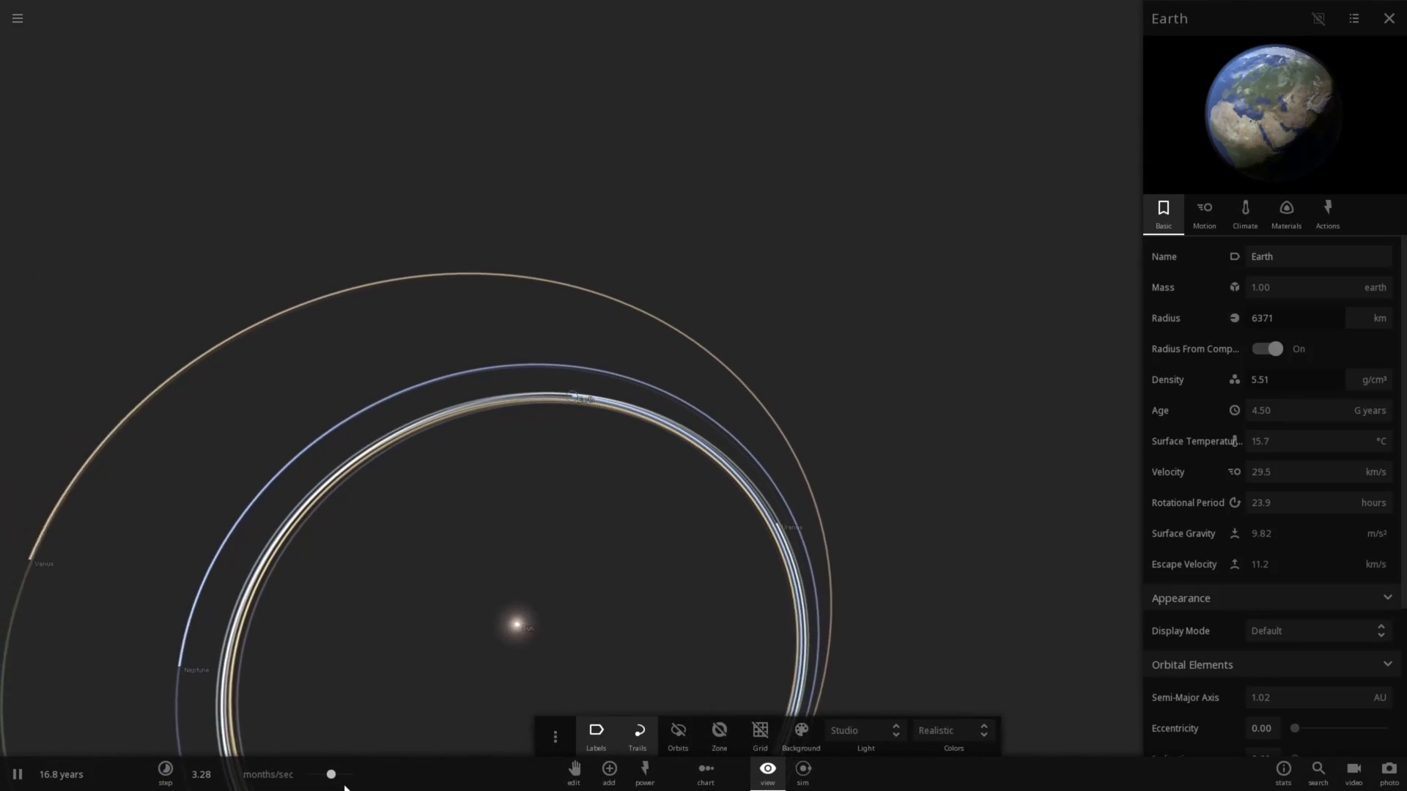
Step: Raise the simulation speed to about 1.1 years per second and focus on the Sun during a short pause
drag(344, 788, 358, 786)
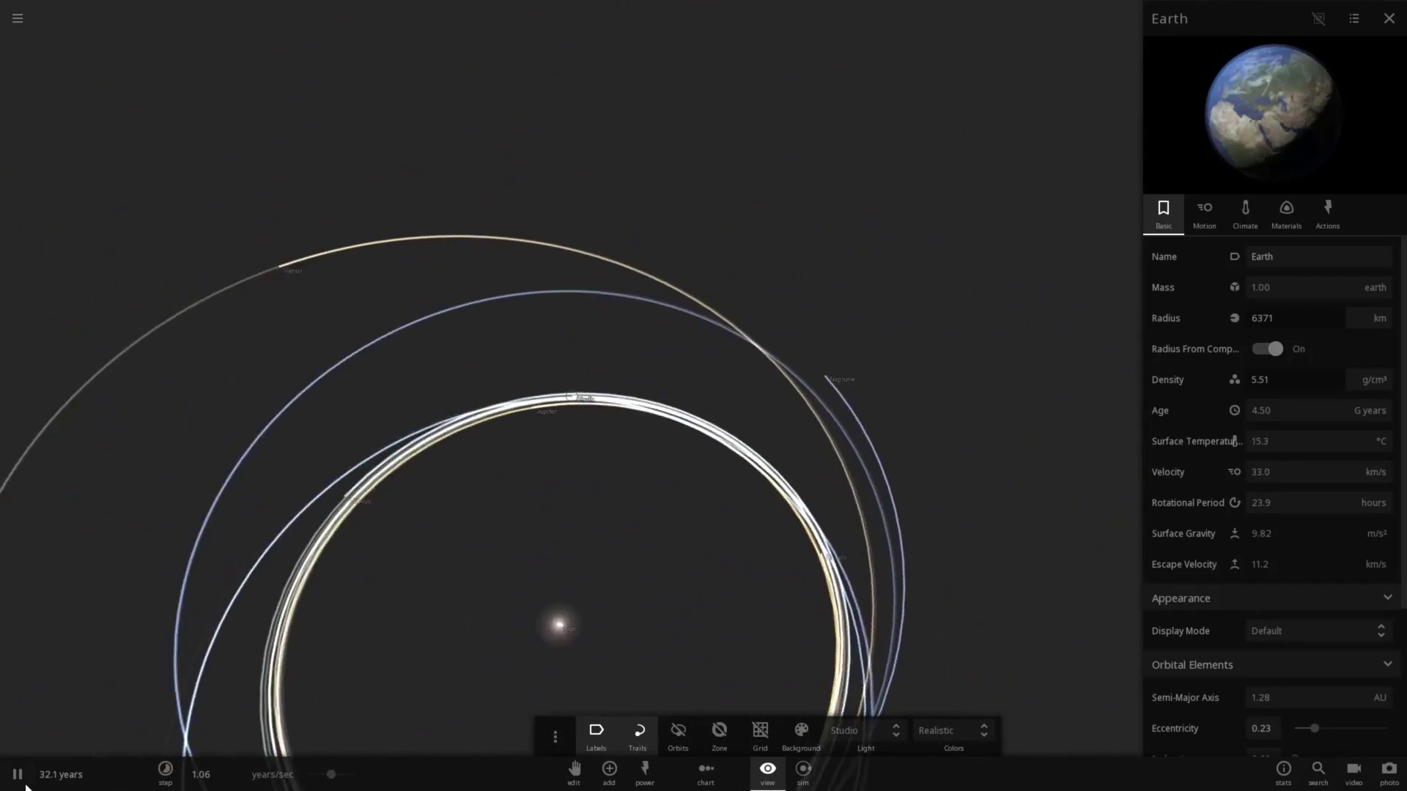
key(space)
click(860, 503)
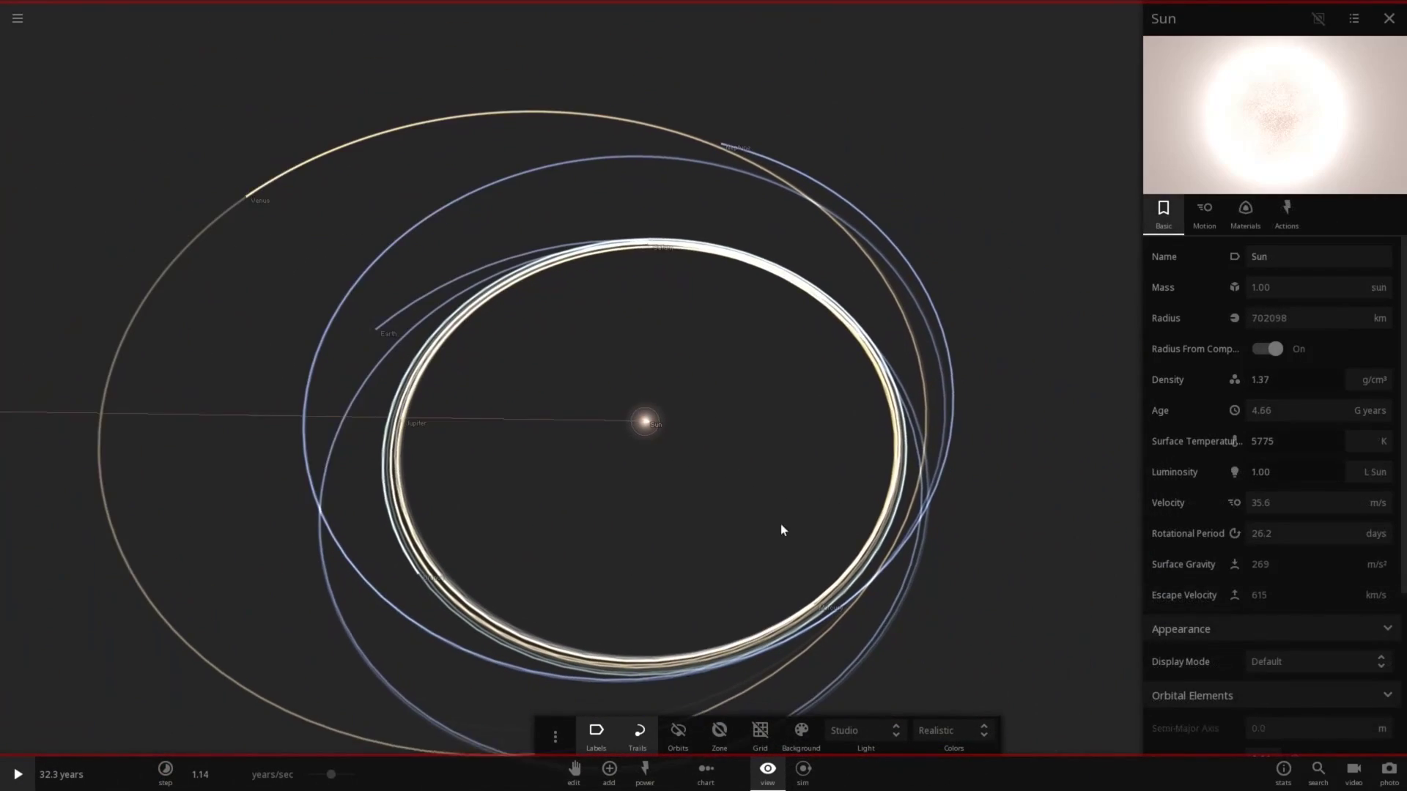
click(13, 775)
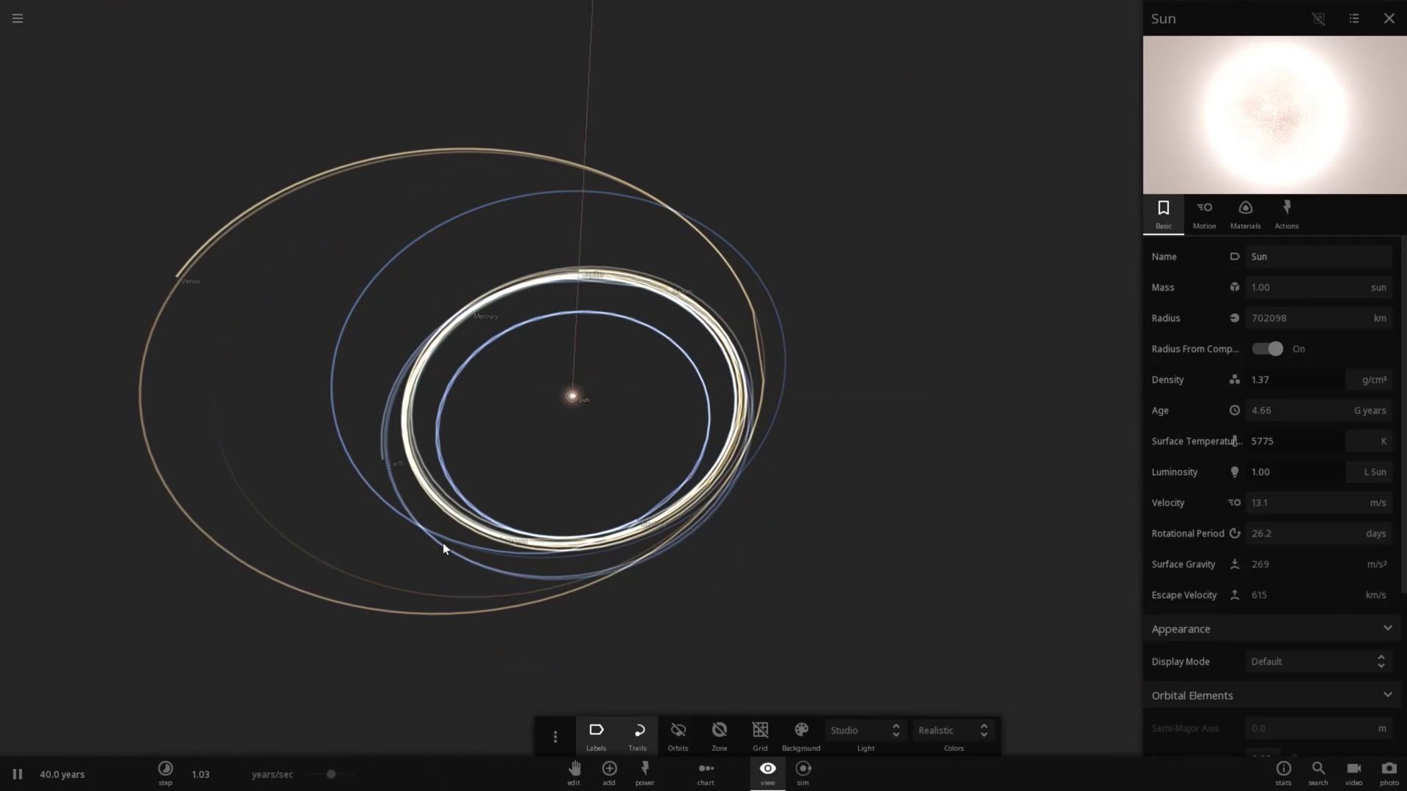
Step: Switch the display from trails back to orbit lines and set the simulation speed to about 3 years per second
click(672, 737)
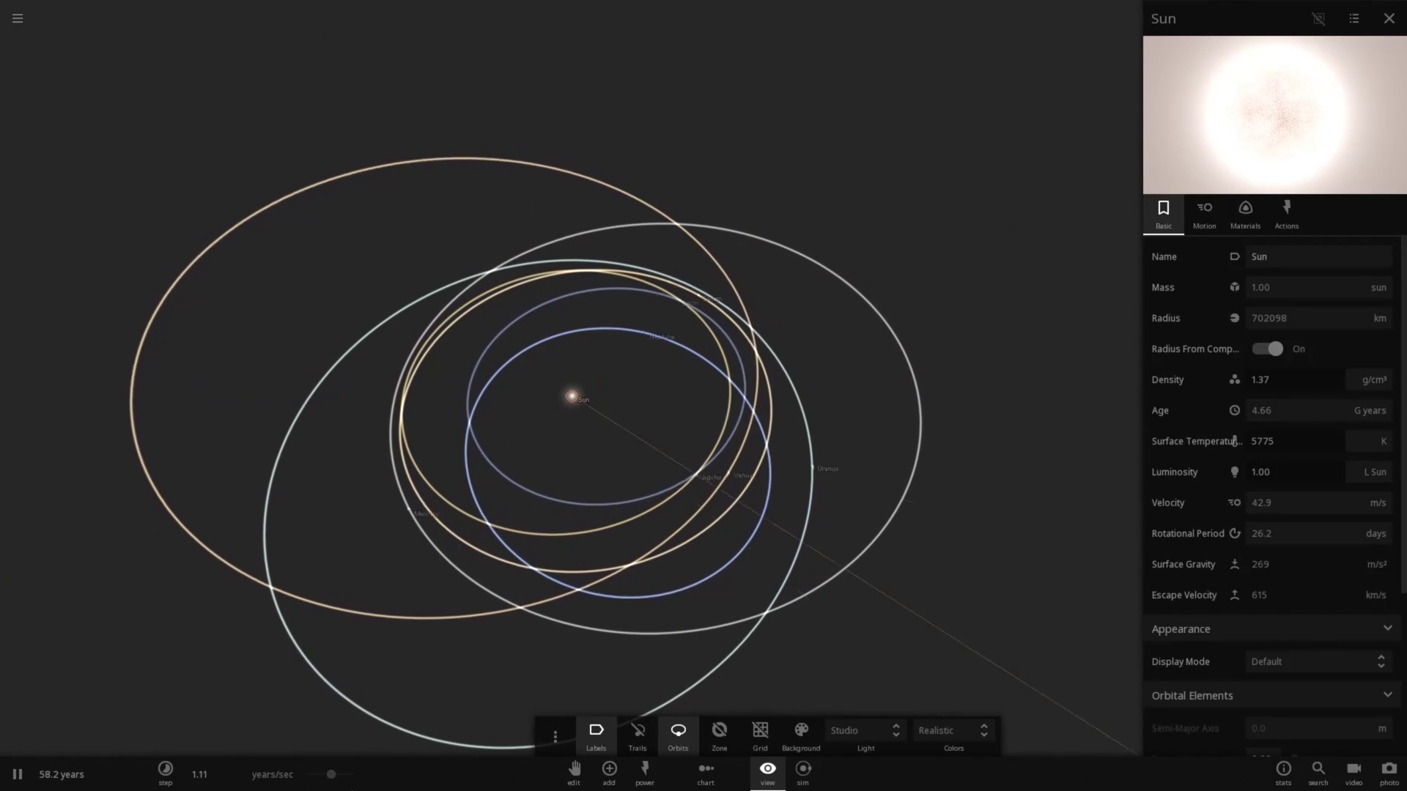
drag(331, 774, 351, 779)
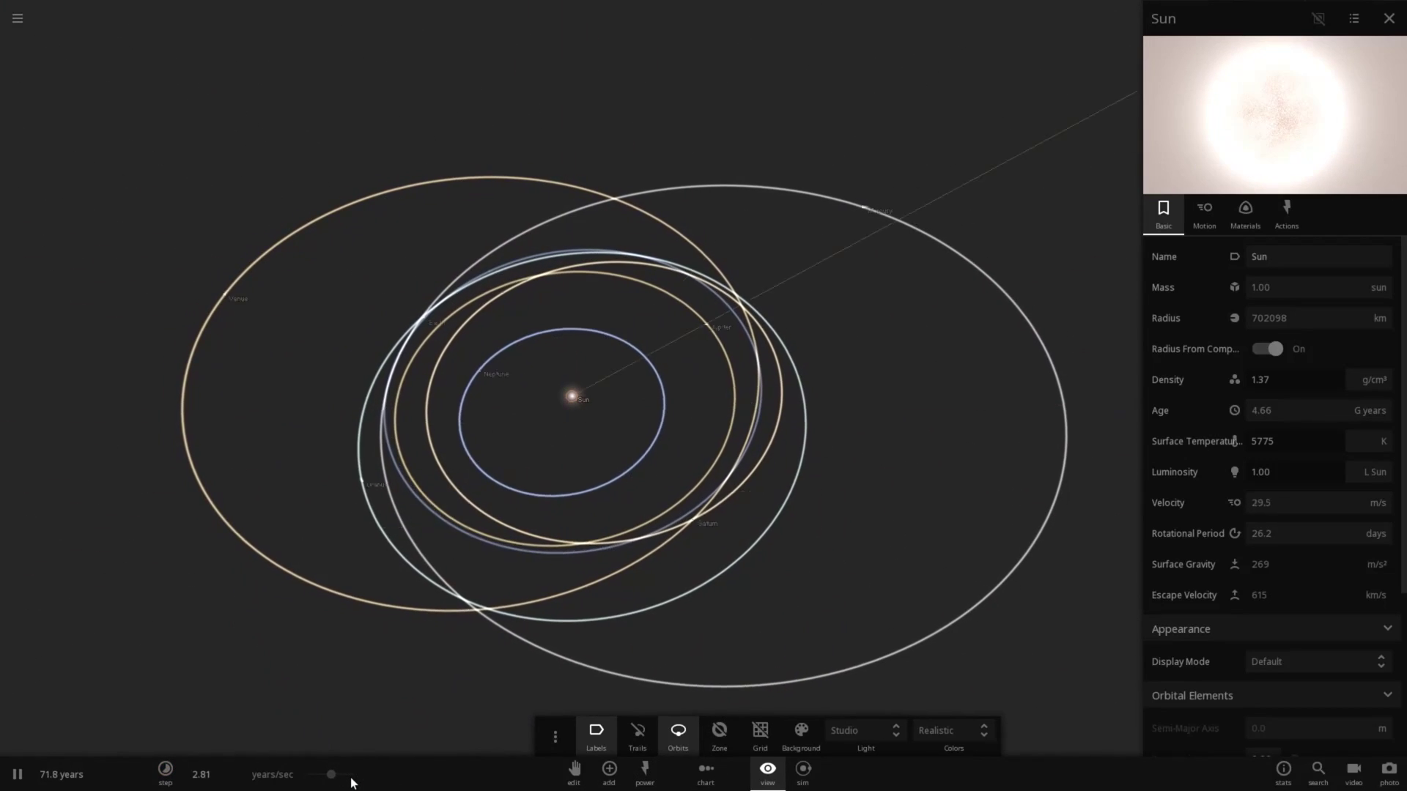
click(643, 751)
click(674, 746)
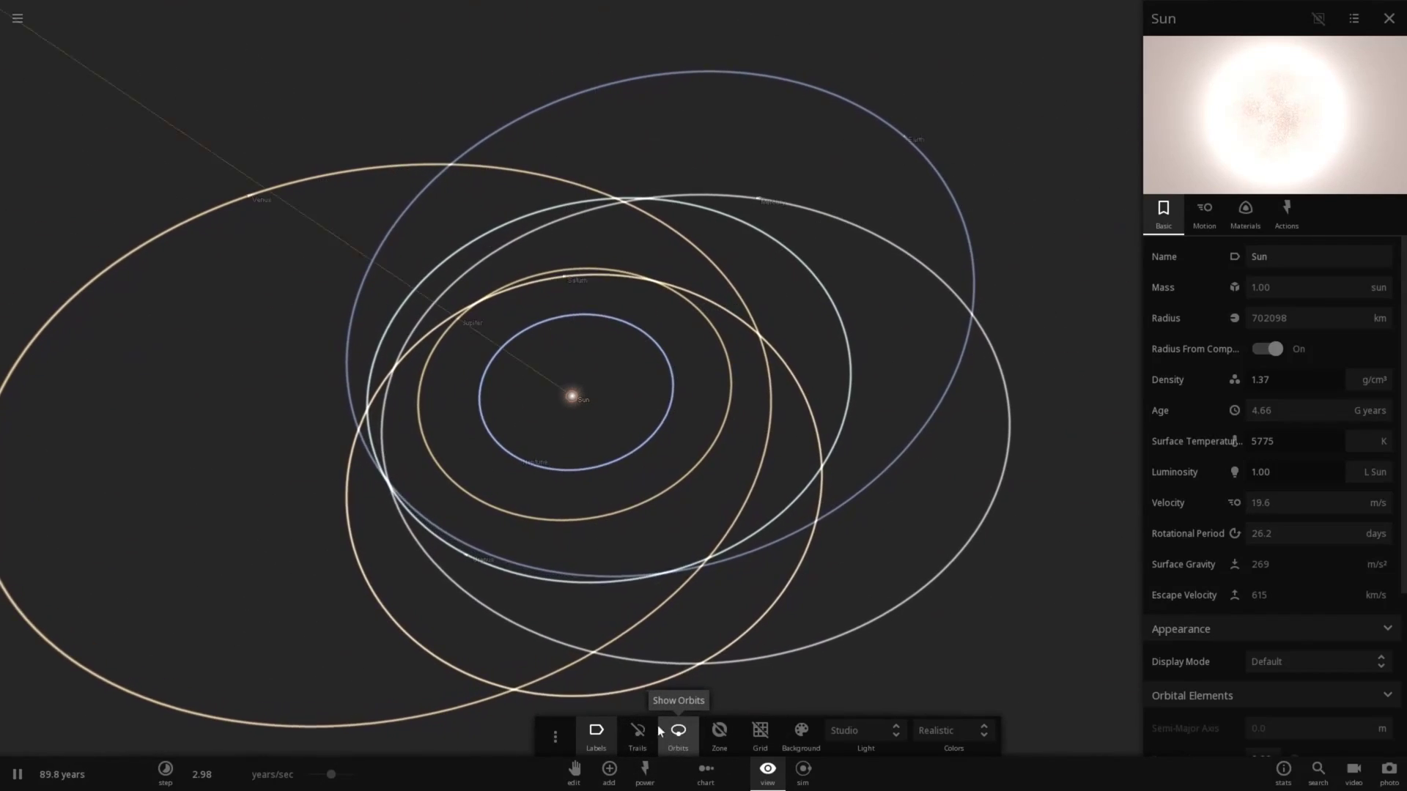
Step: Pause to inspect the crossing orbits, resume the simulation, and raise its speed to about 6.4 years per second
scroll(565, 582, up, 5)
scroll(566, 582, down, 5)
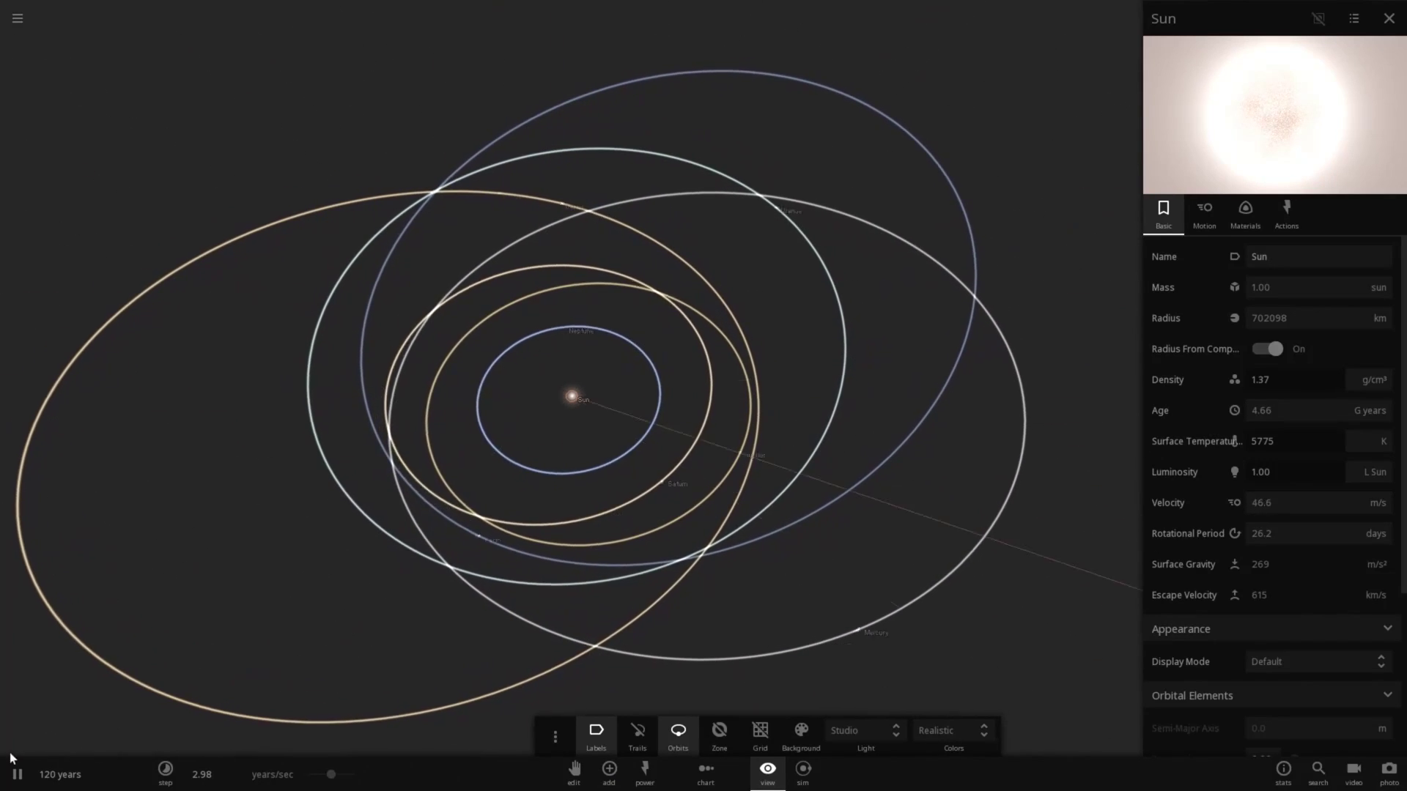
click(16, 771)
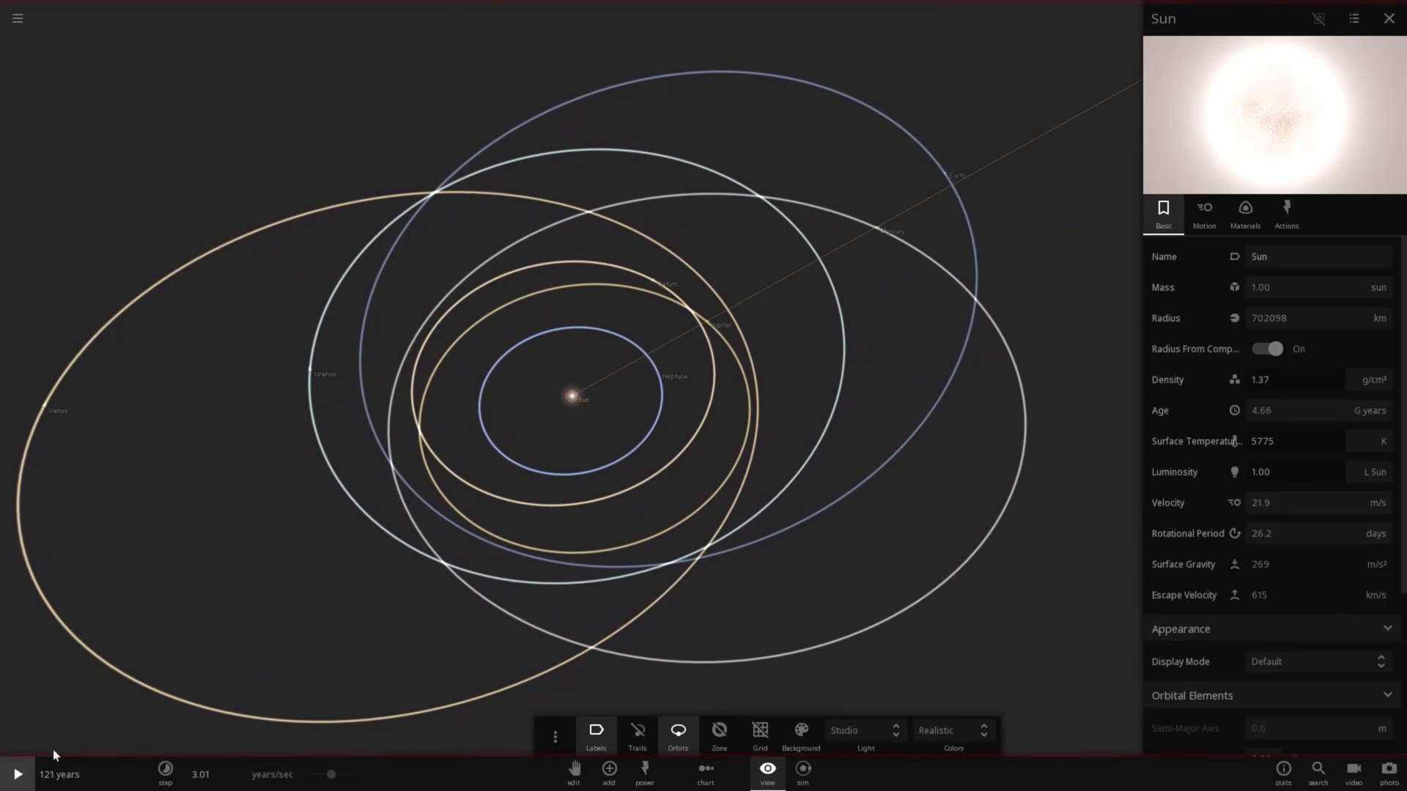
click(22, 773)
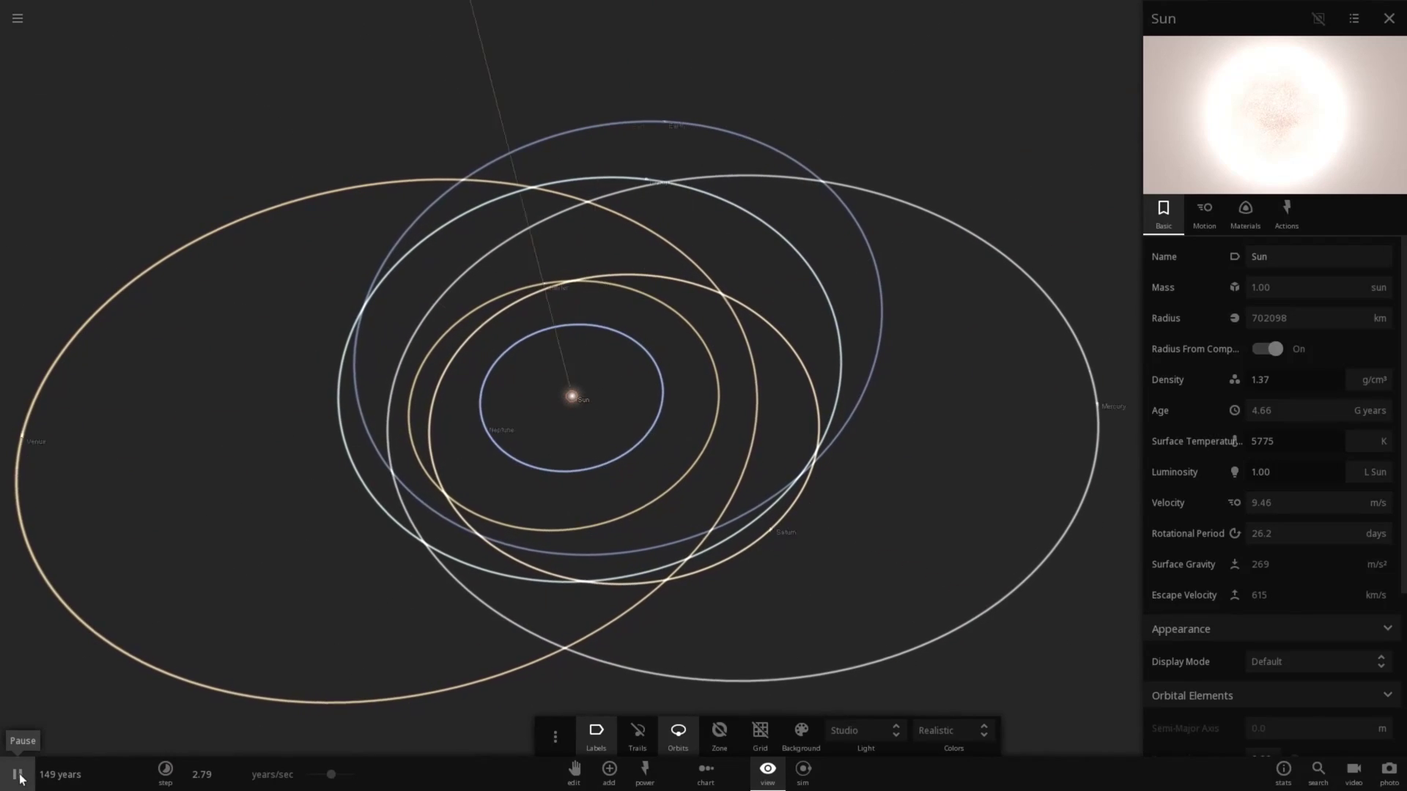
drag(331, 775, 351, 784)
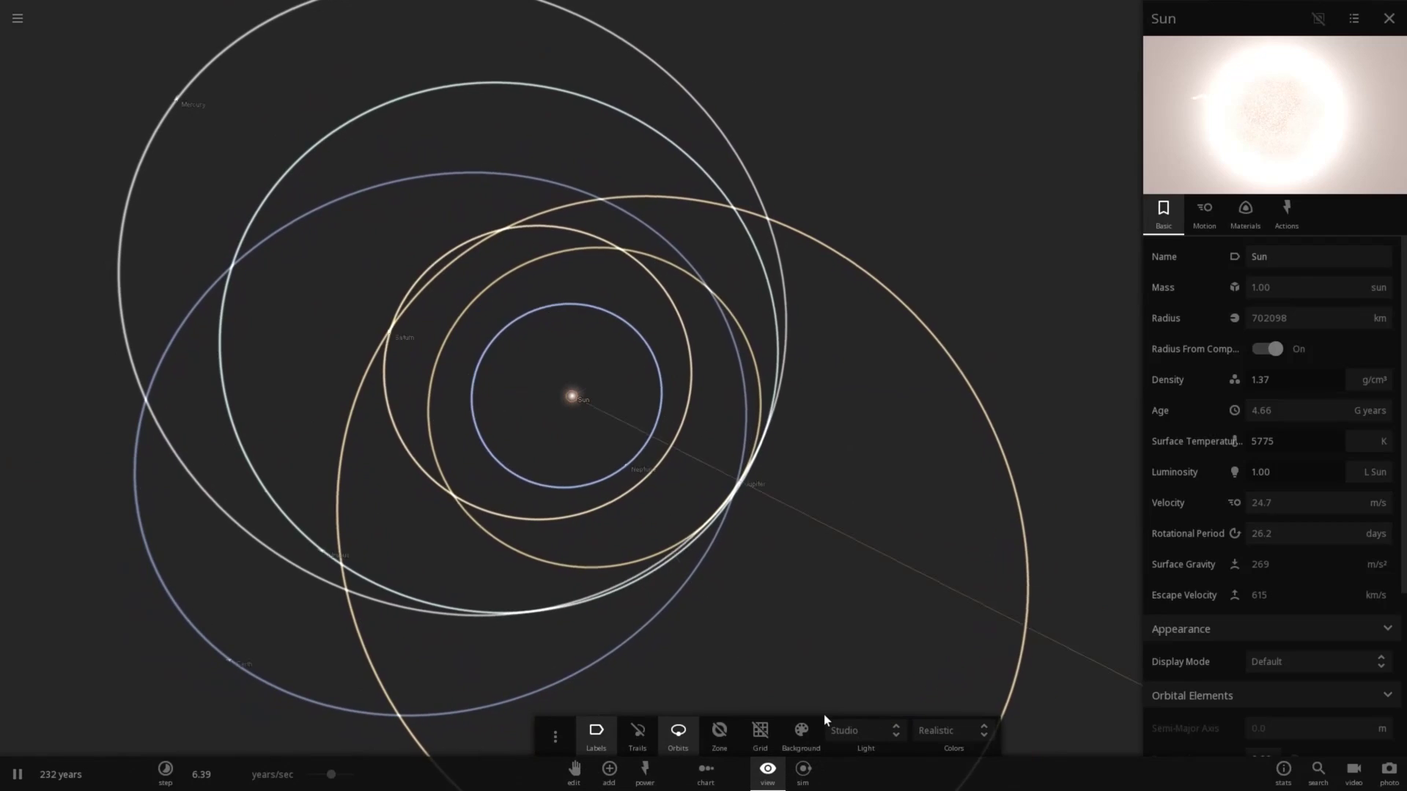
scroll(828, 615, down, 3)
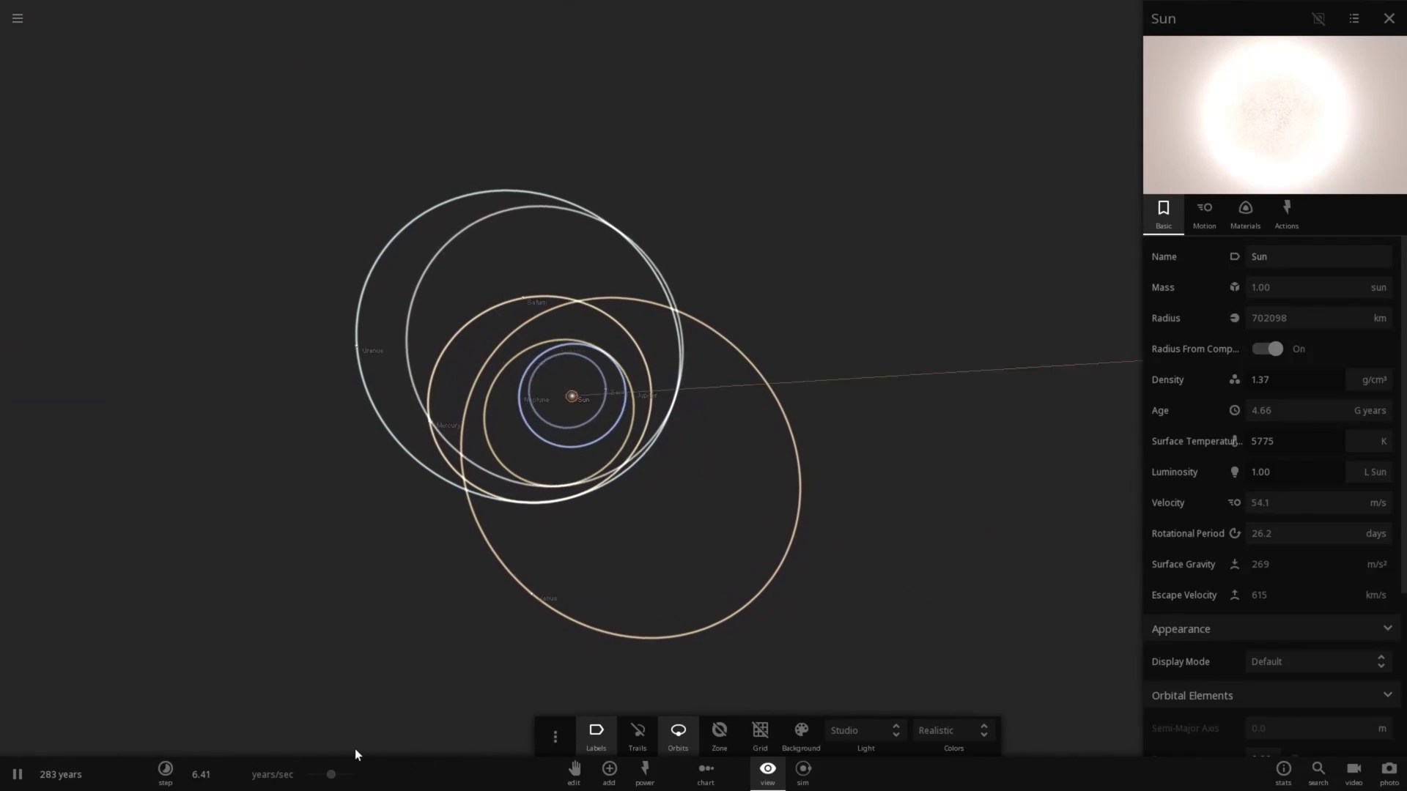
Step: Raise the simulation speed to about 73.9 years per second, then pause to inspect the planets' orbits near and far from the Sun
drag(331, 784, 347, 781)
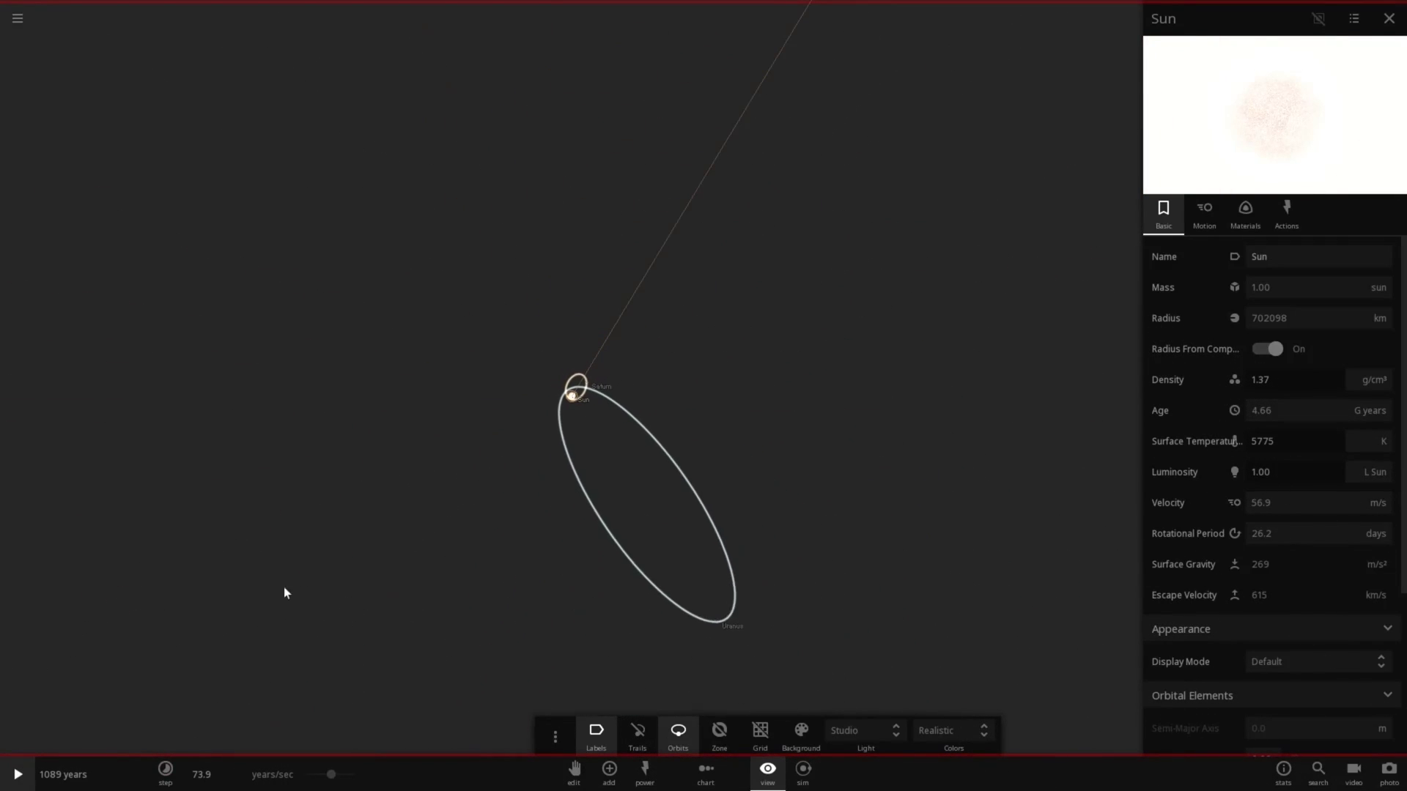
scroll(577, 550, up, 5)
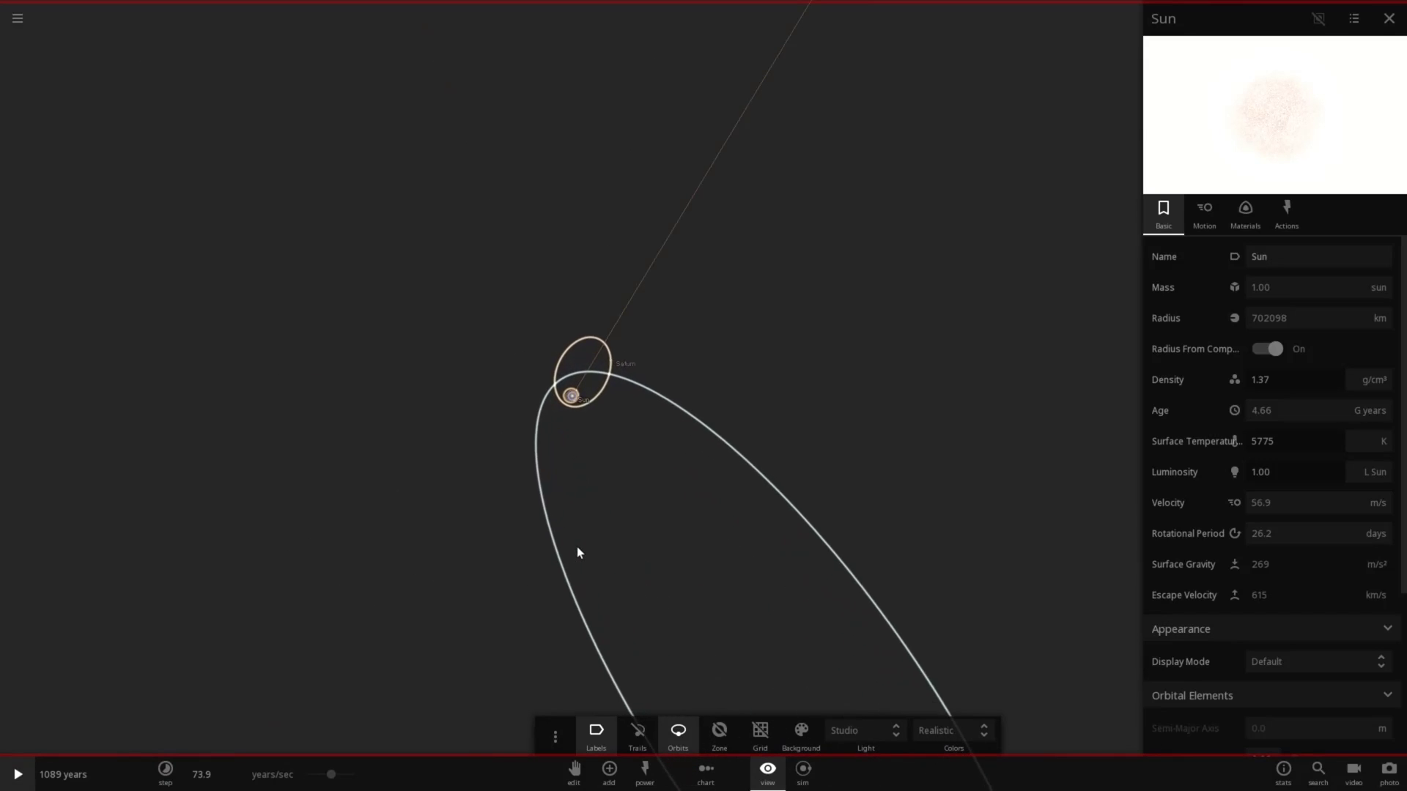
scroll(577, 552, up, 3)
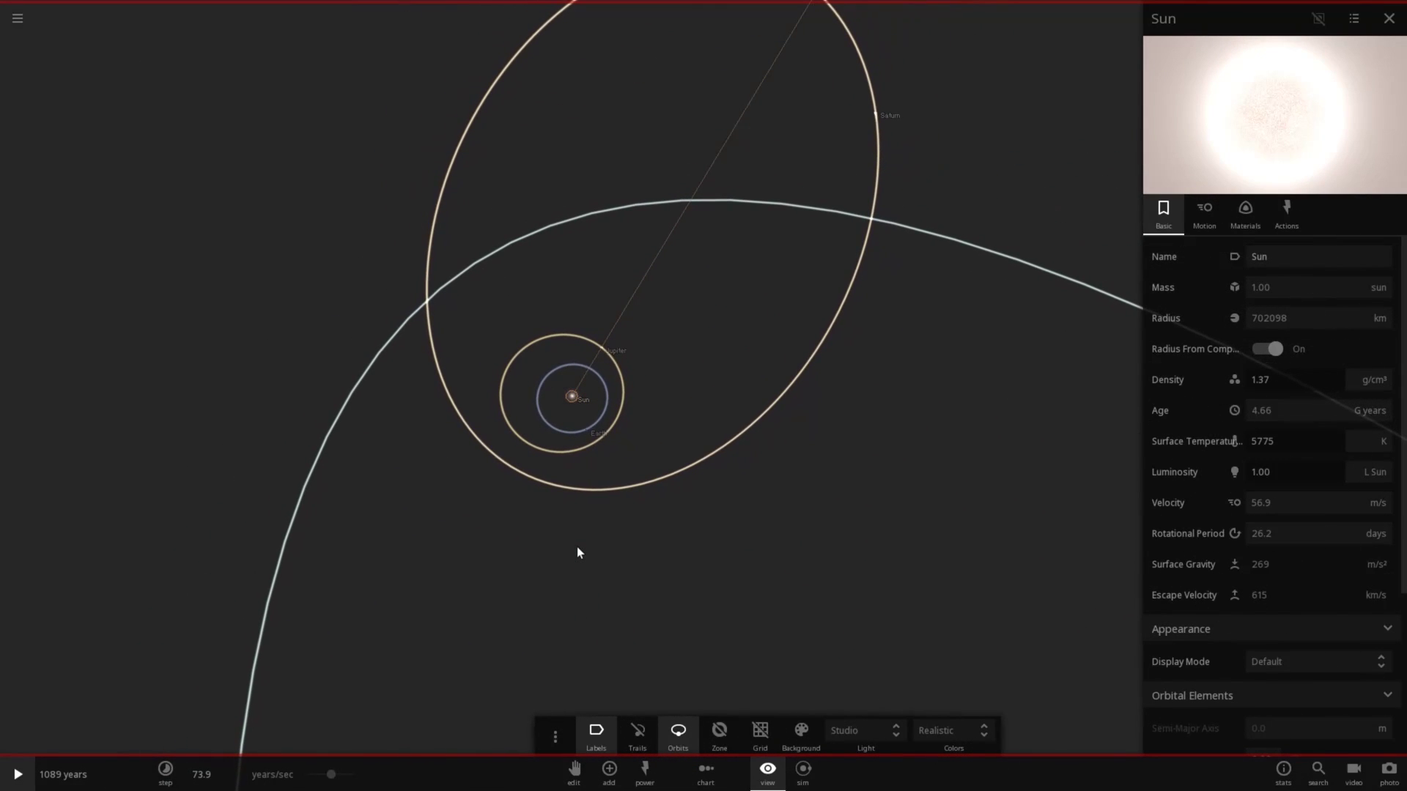
scroll(577, 552, down, 8)
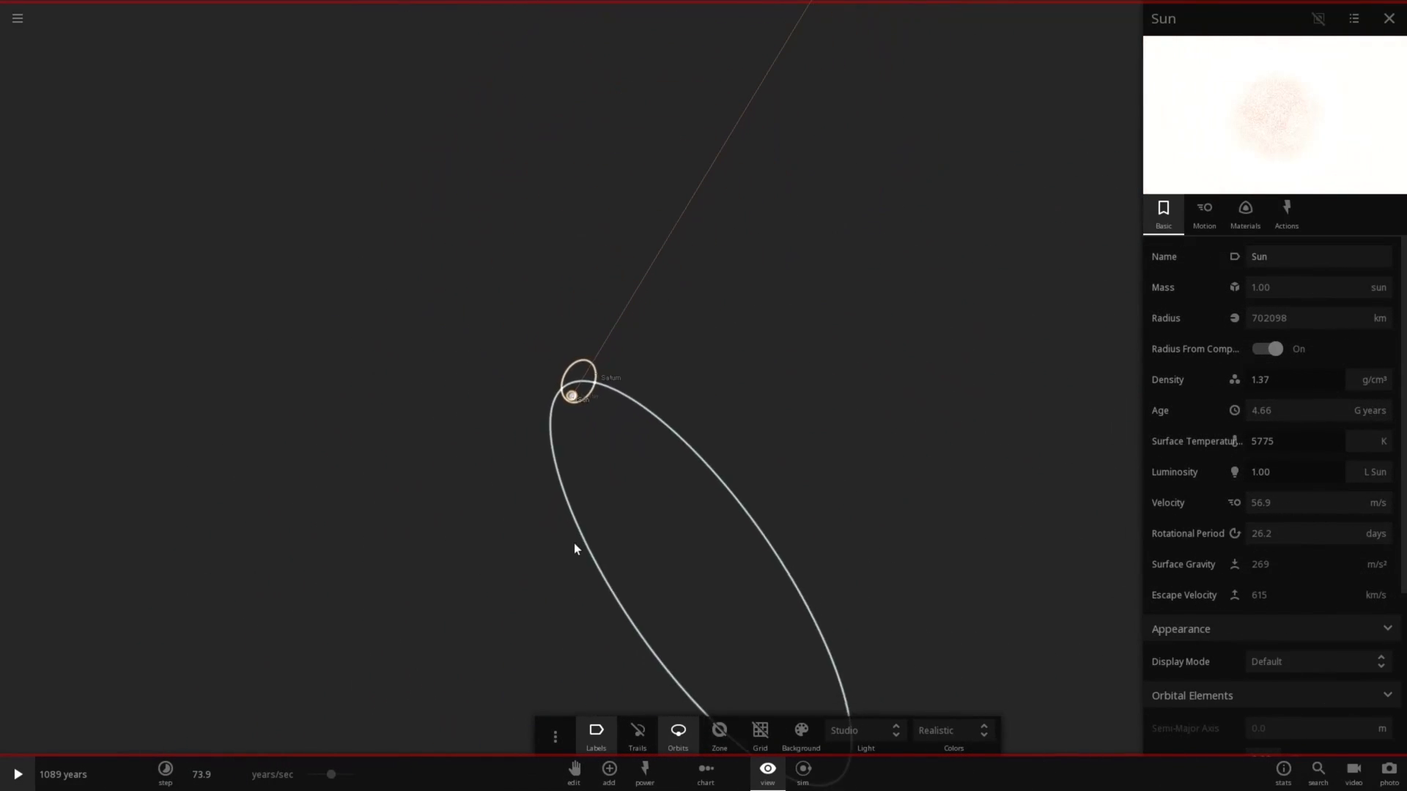
scroll(575, 549, down, 4)
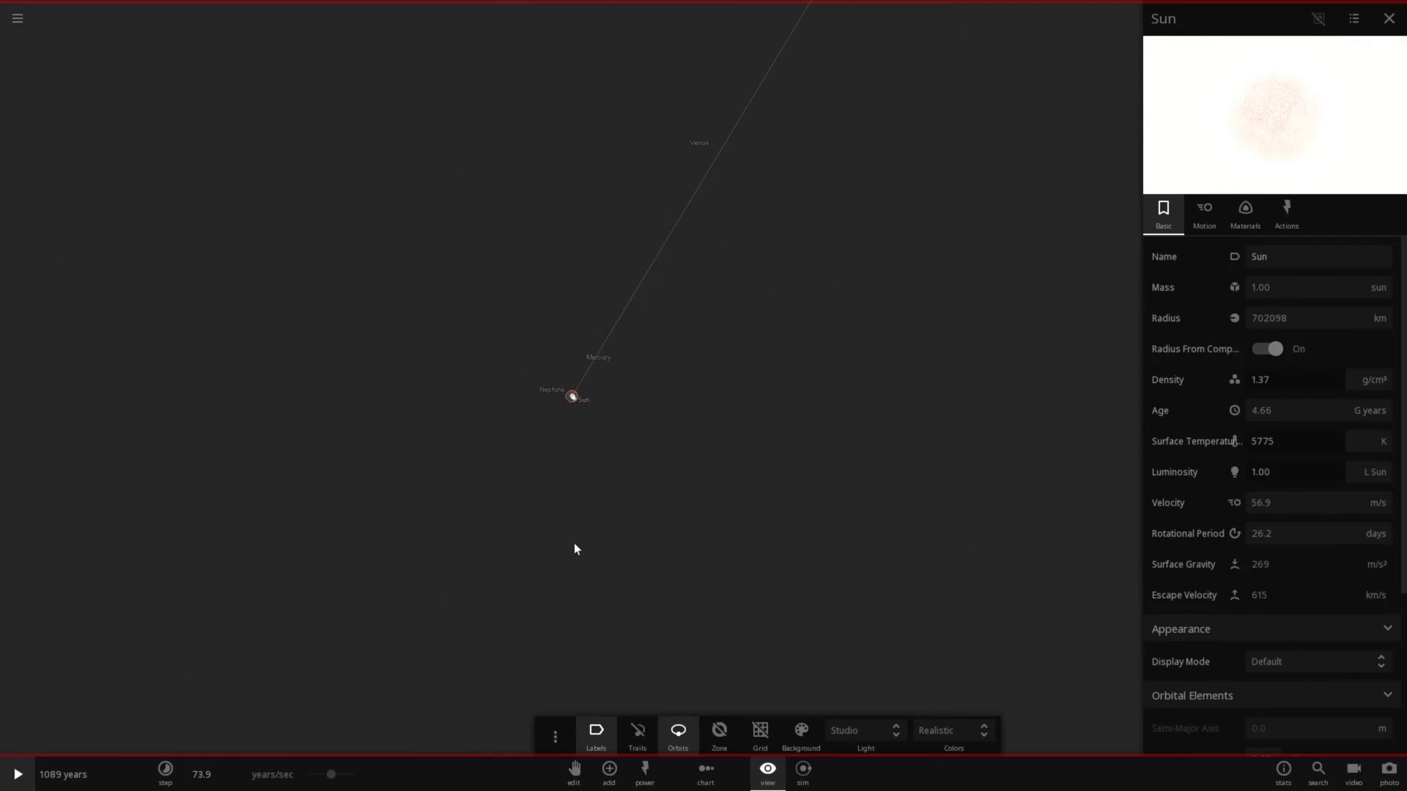
scroll(573, 548, up, 2)
scroll(573, 548, up, 3)
scroll(574, 548, down, 3)
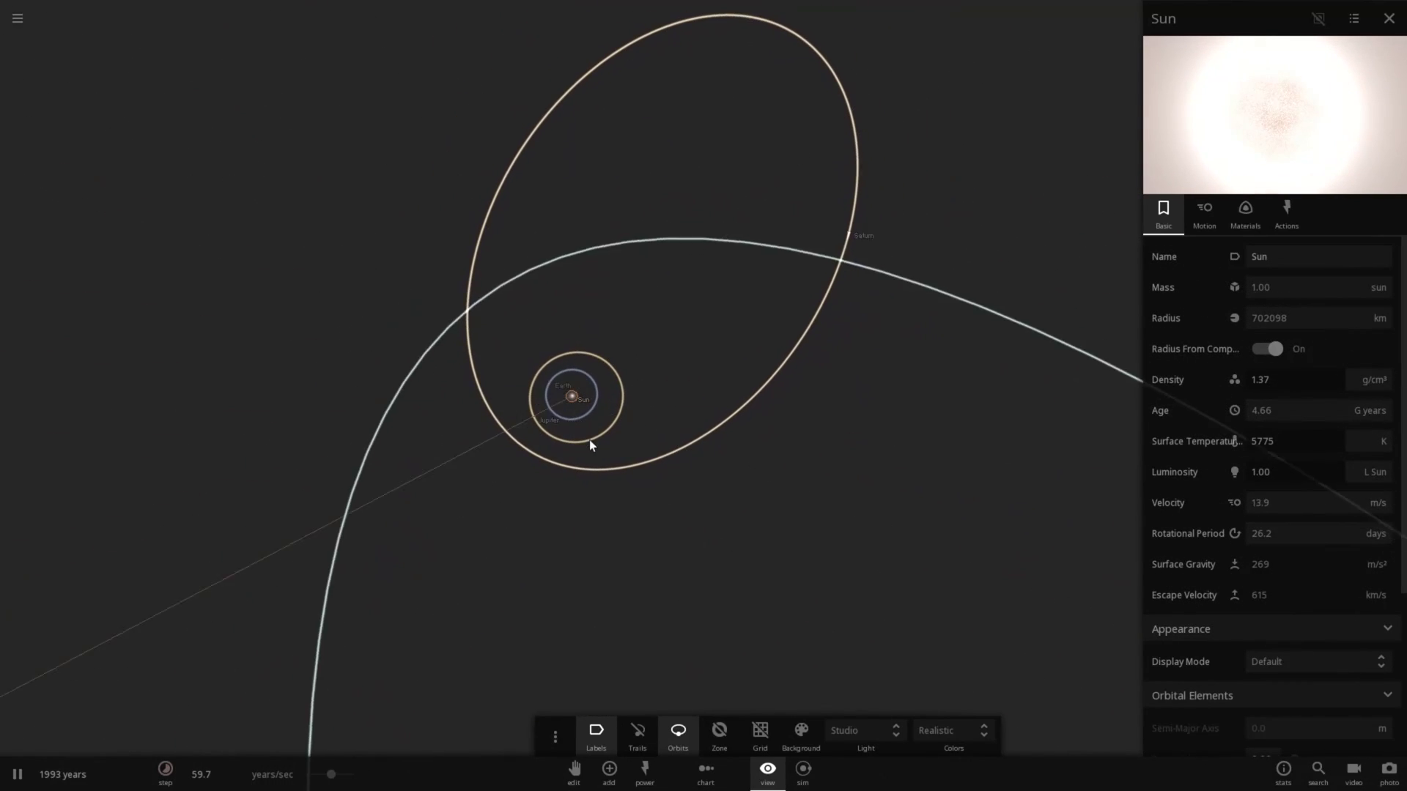
Step: Examine how the inner and outer orbits around the Sun evolve while the simulation keeps running
scroll(589, 414, up, 10)
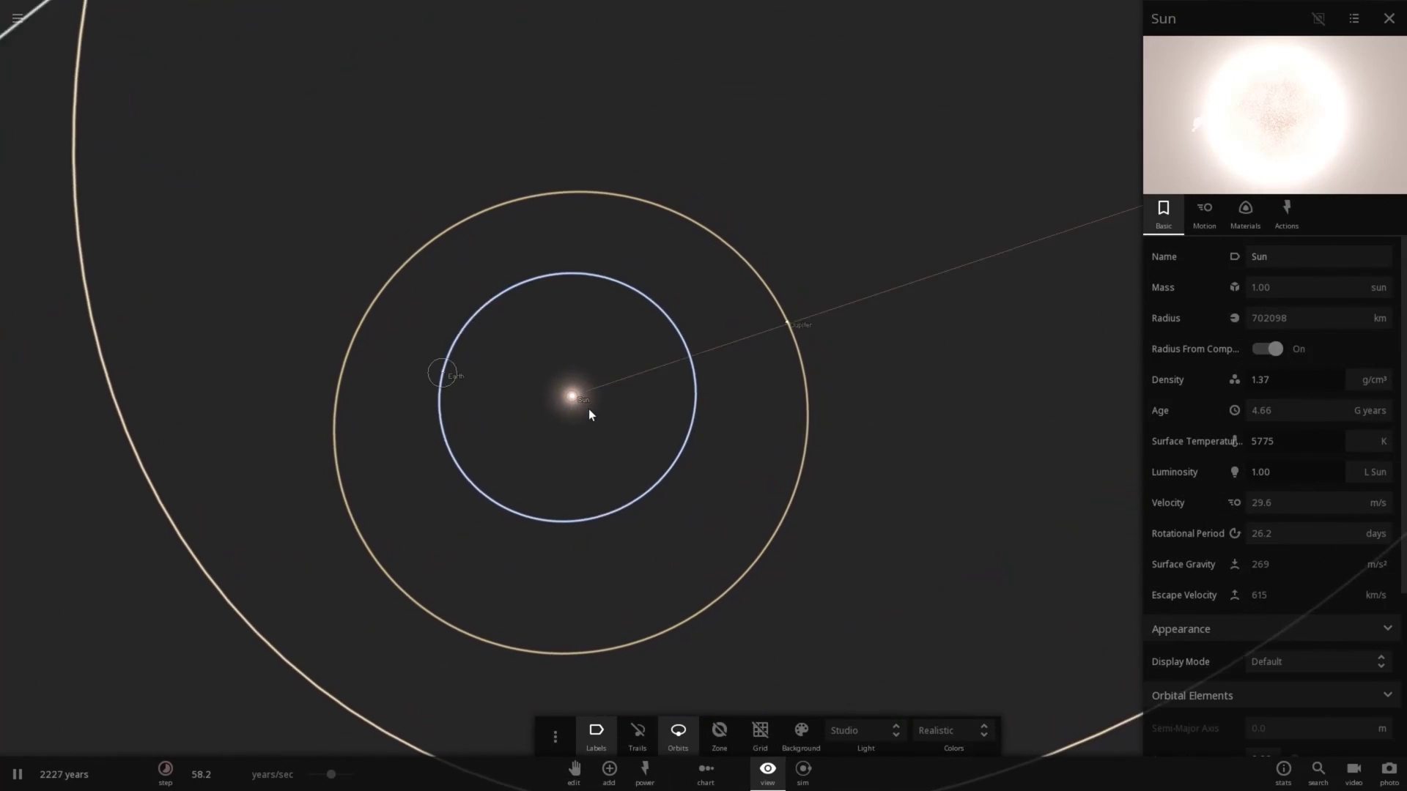
scroll(589, 414, down, 6)
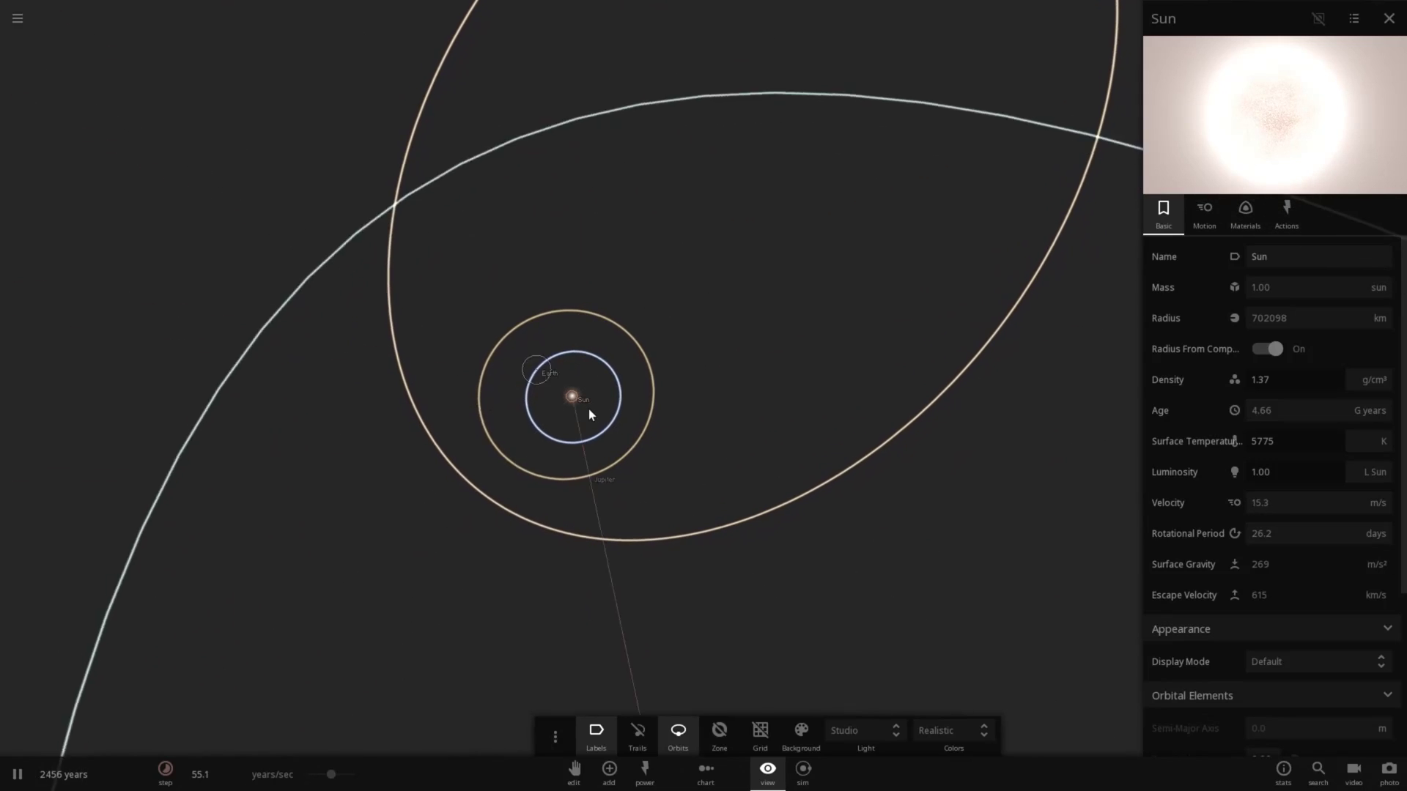
scroll(590, 413, down, 5)
scroll(590, 413, down, 8)
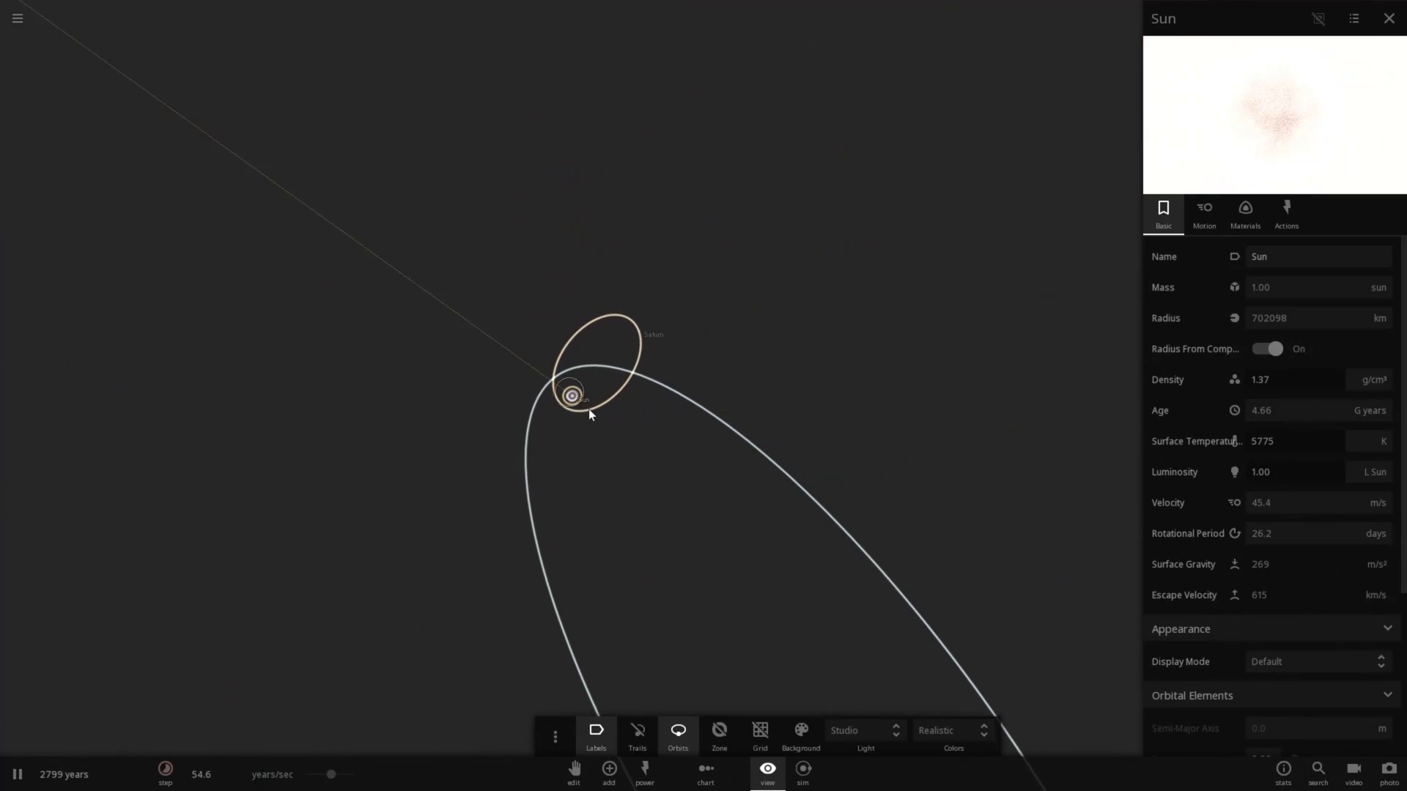
scroll(589, 413, down, 10)
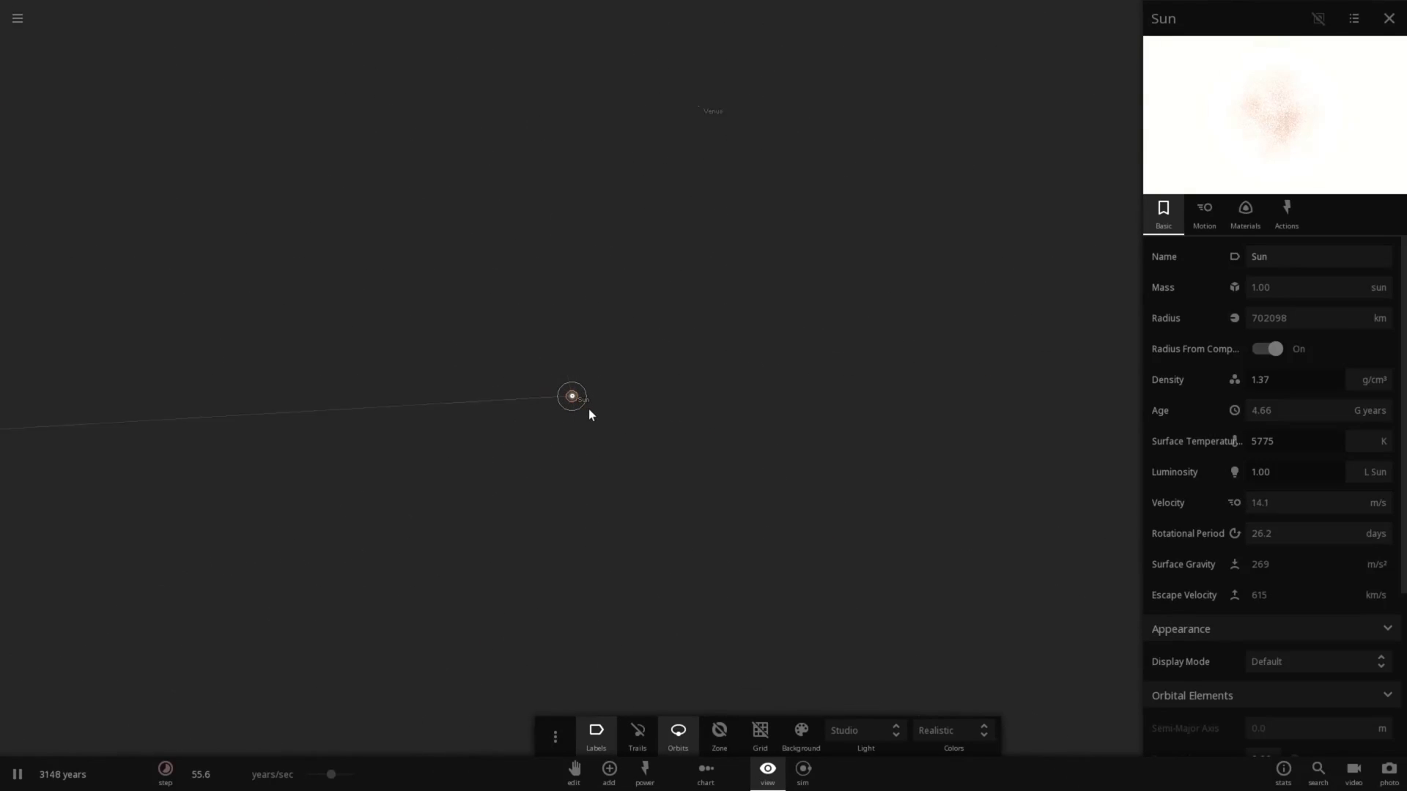
scroll(589, 414, up, 10)
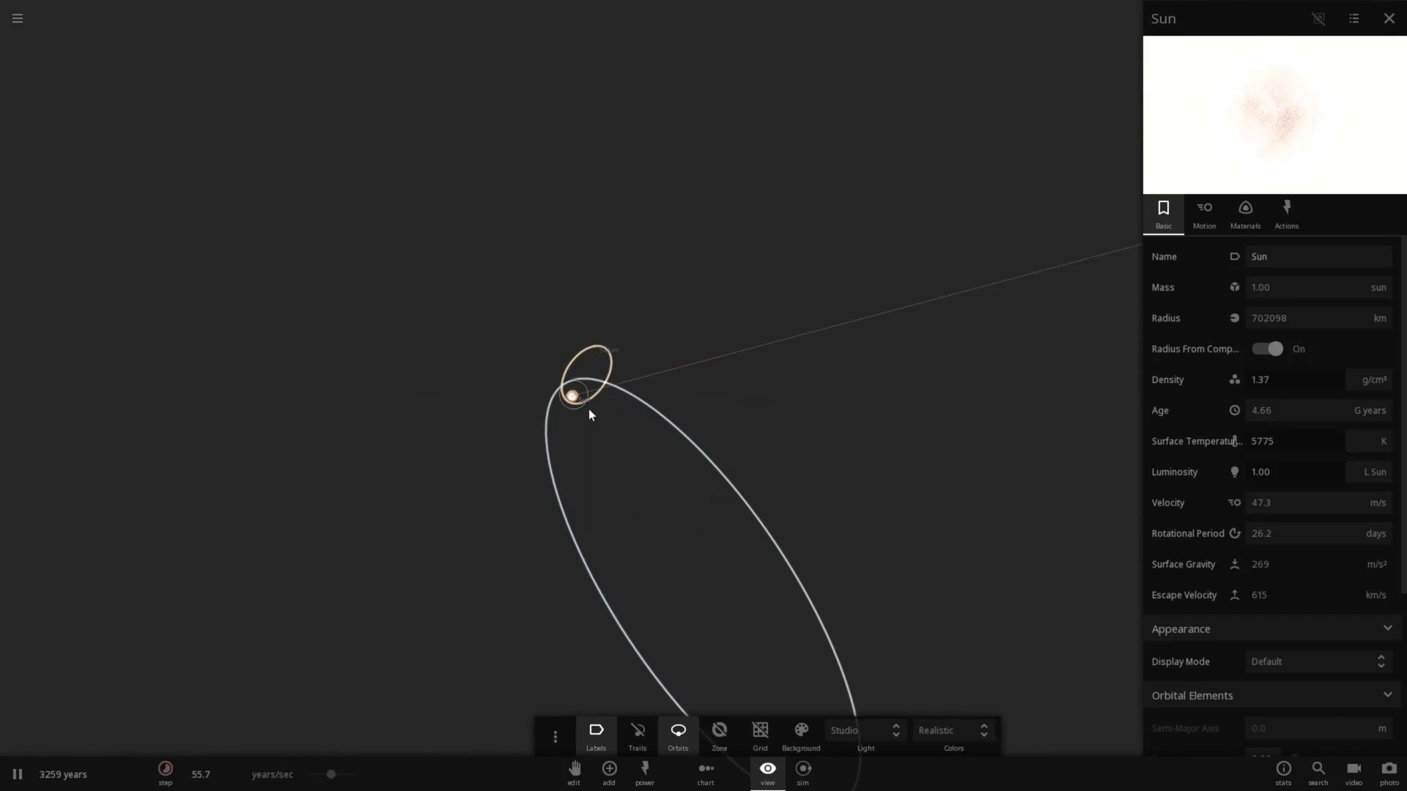
scroll(590, 411, up, 5)
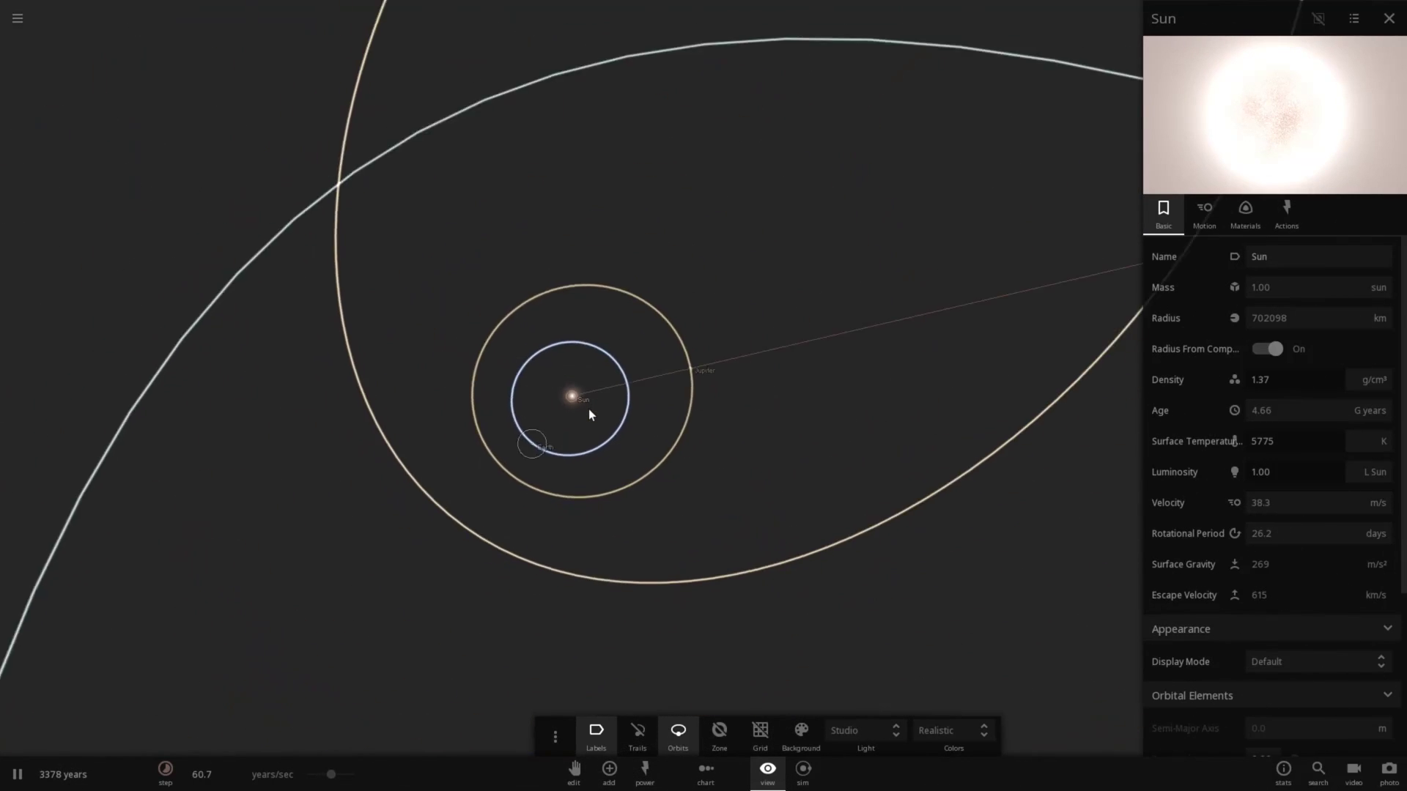
scroll(590, 415, down, 5)
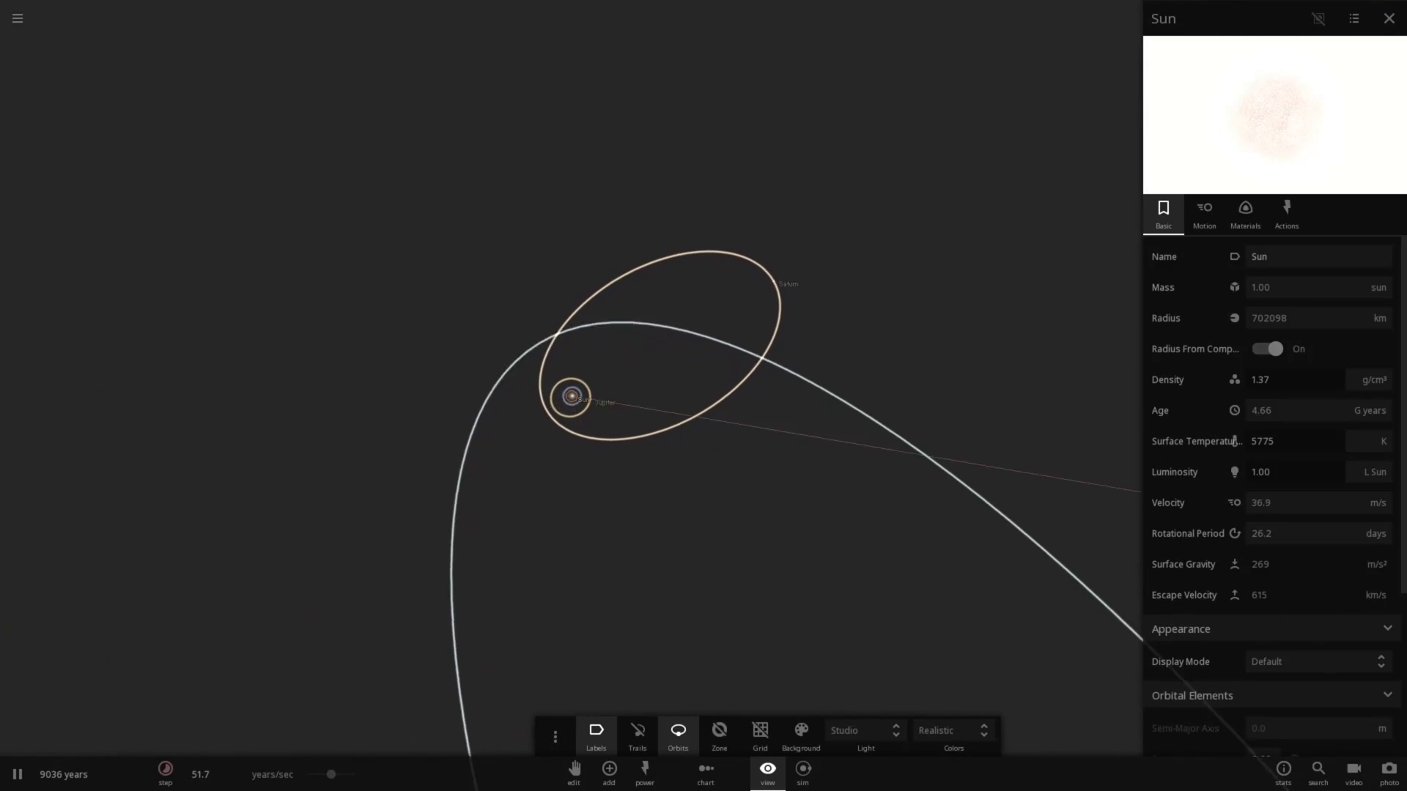
Step: Close the Sun's properties, pause the simulation, and focus on the Sun to inspect the orbits around it
click(235, 318)
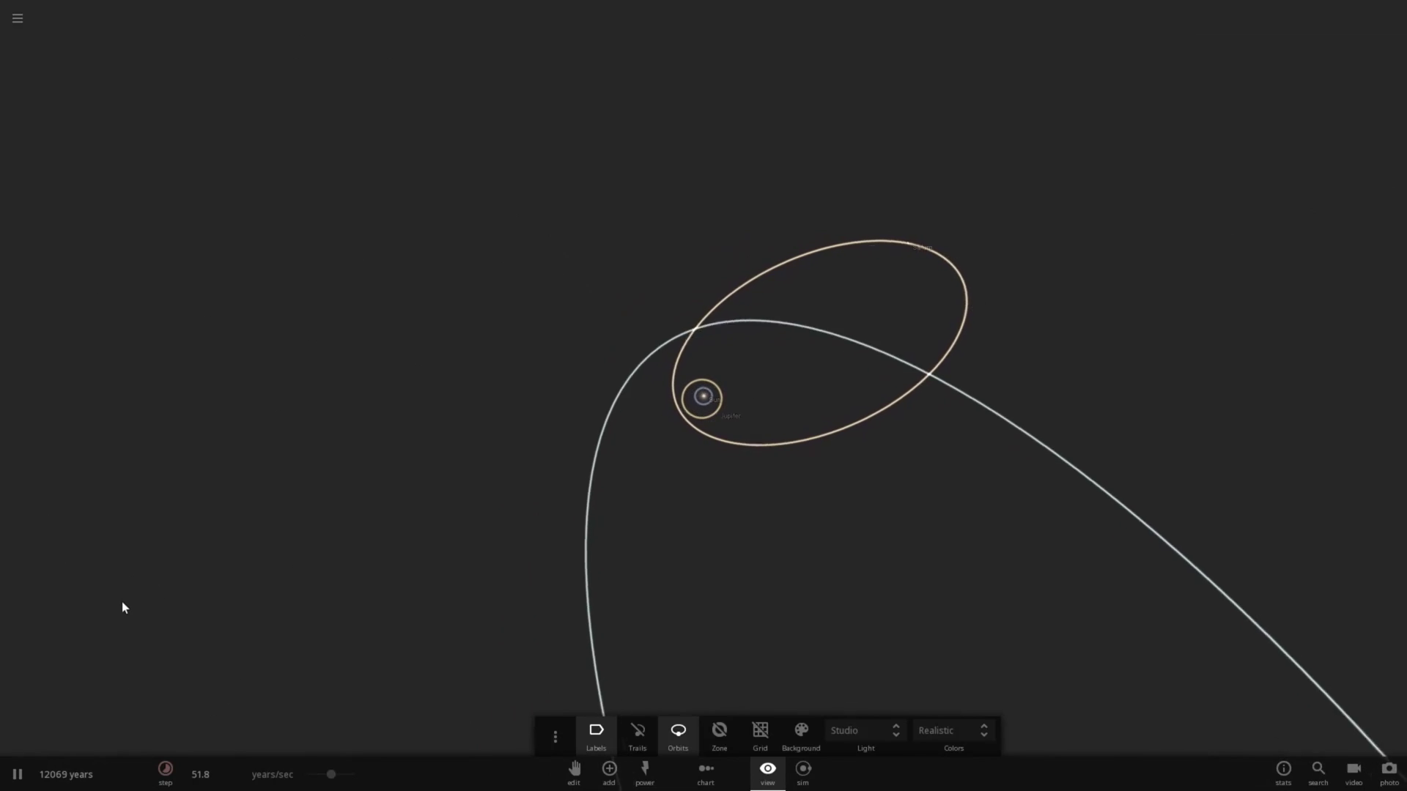
click(18, 771)
scroll(727, 402, up, 5)
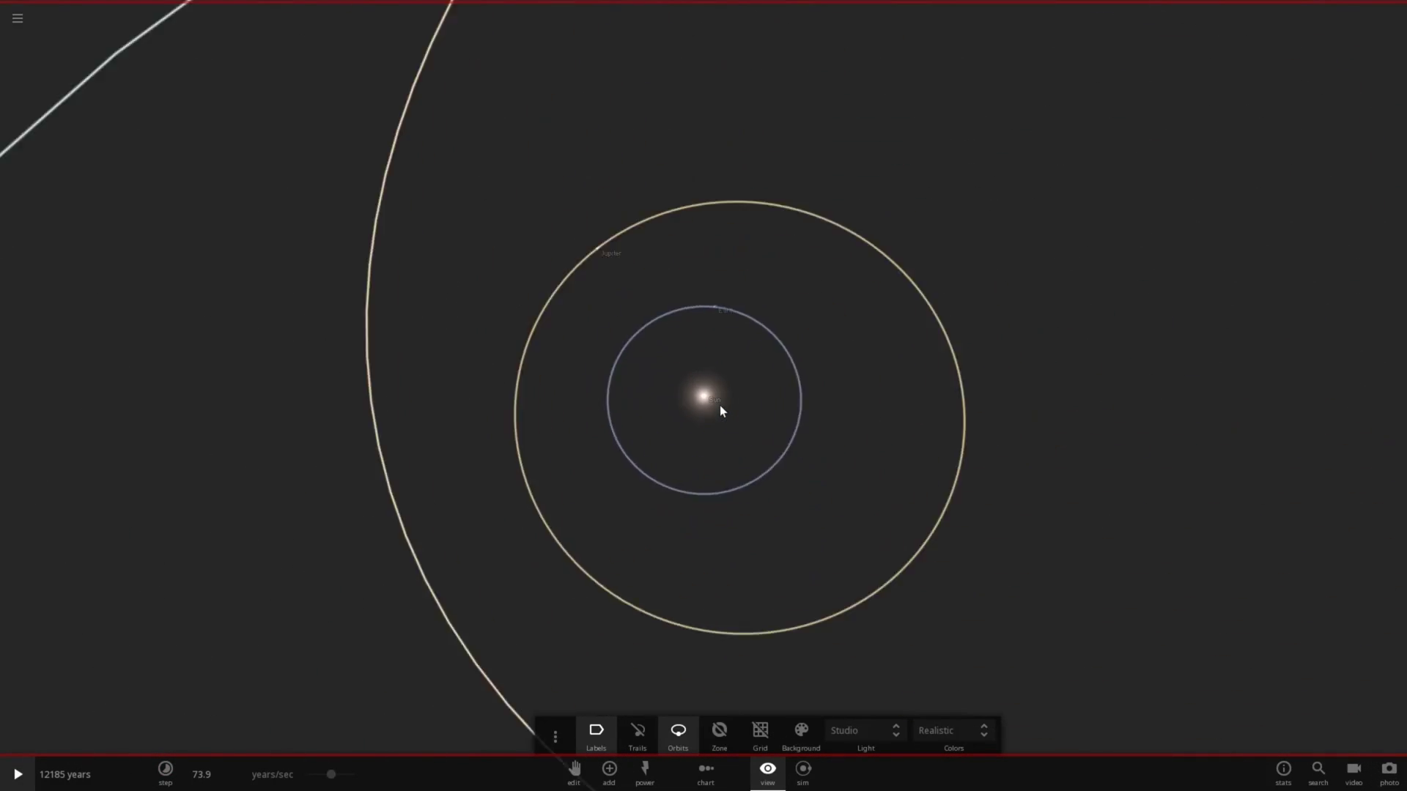
scroll(720, 406, down, 6)
scroll(719, 402, down, 3)
scroll(723, 400, up, 3)
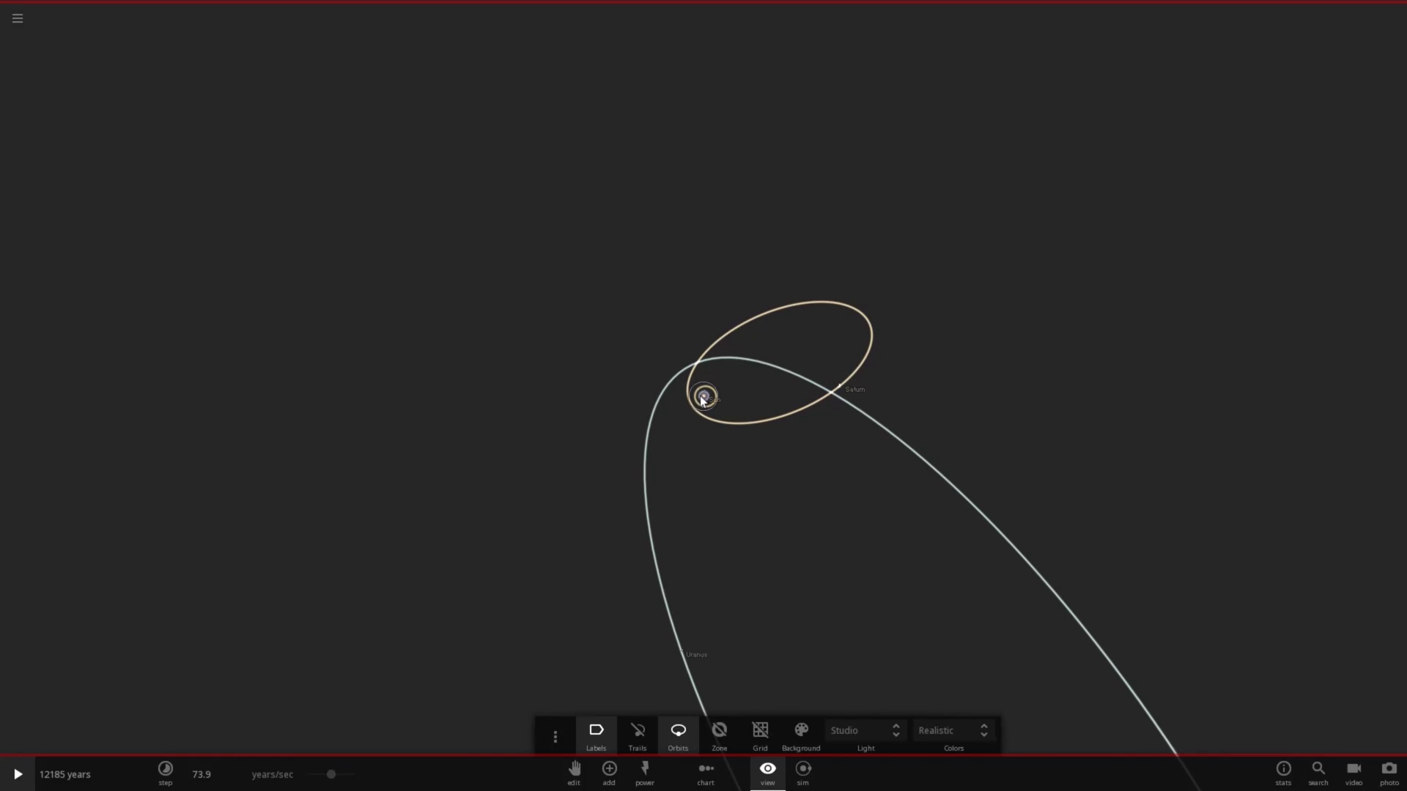
double_click(705, 396)
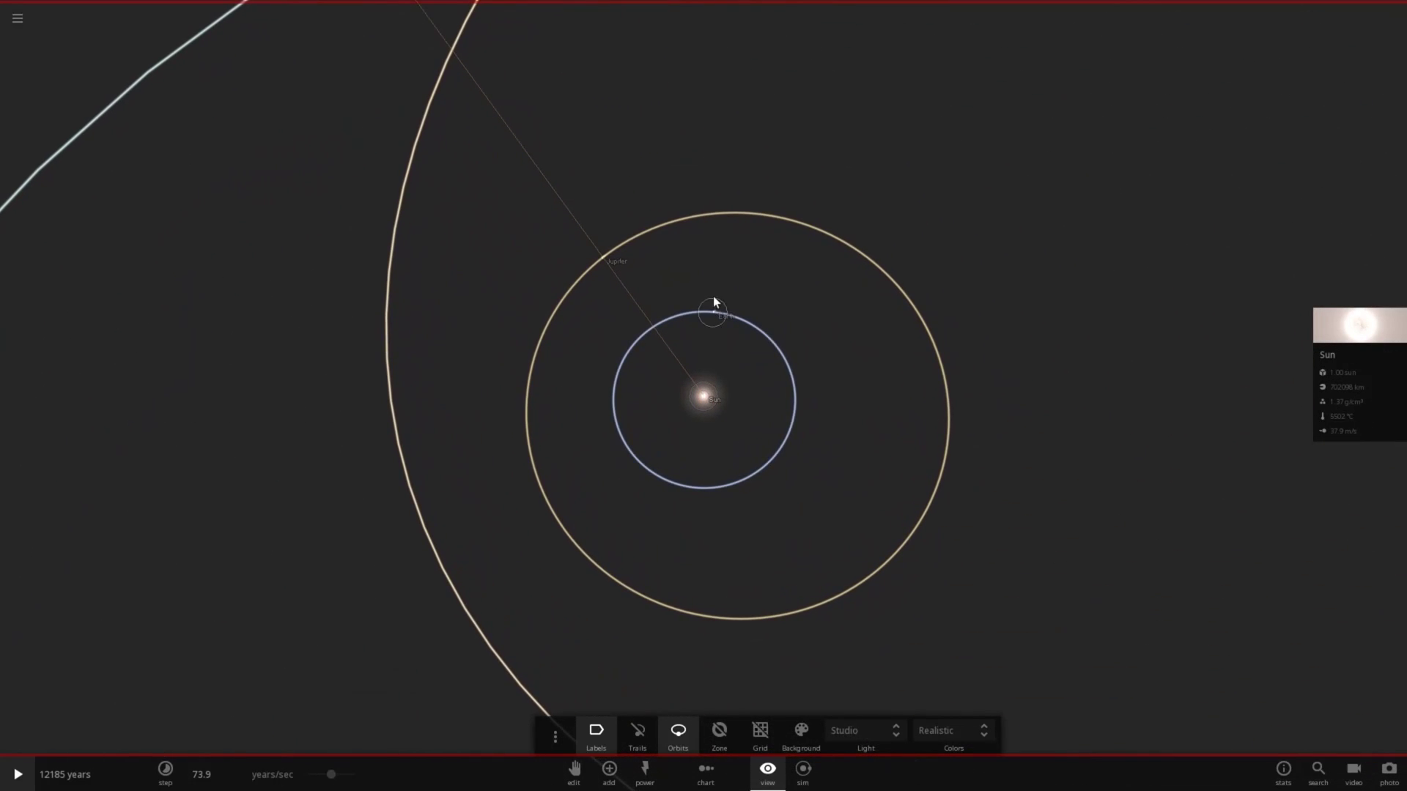
Step: Focus on Earth and examine its surface up close from several sides
double_click(714, 310)
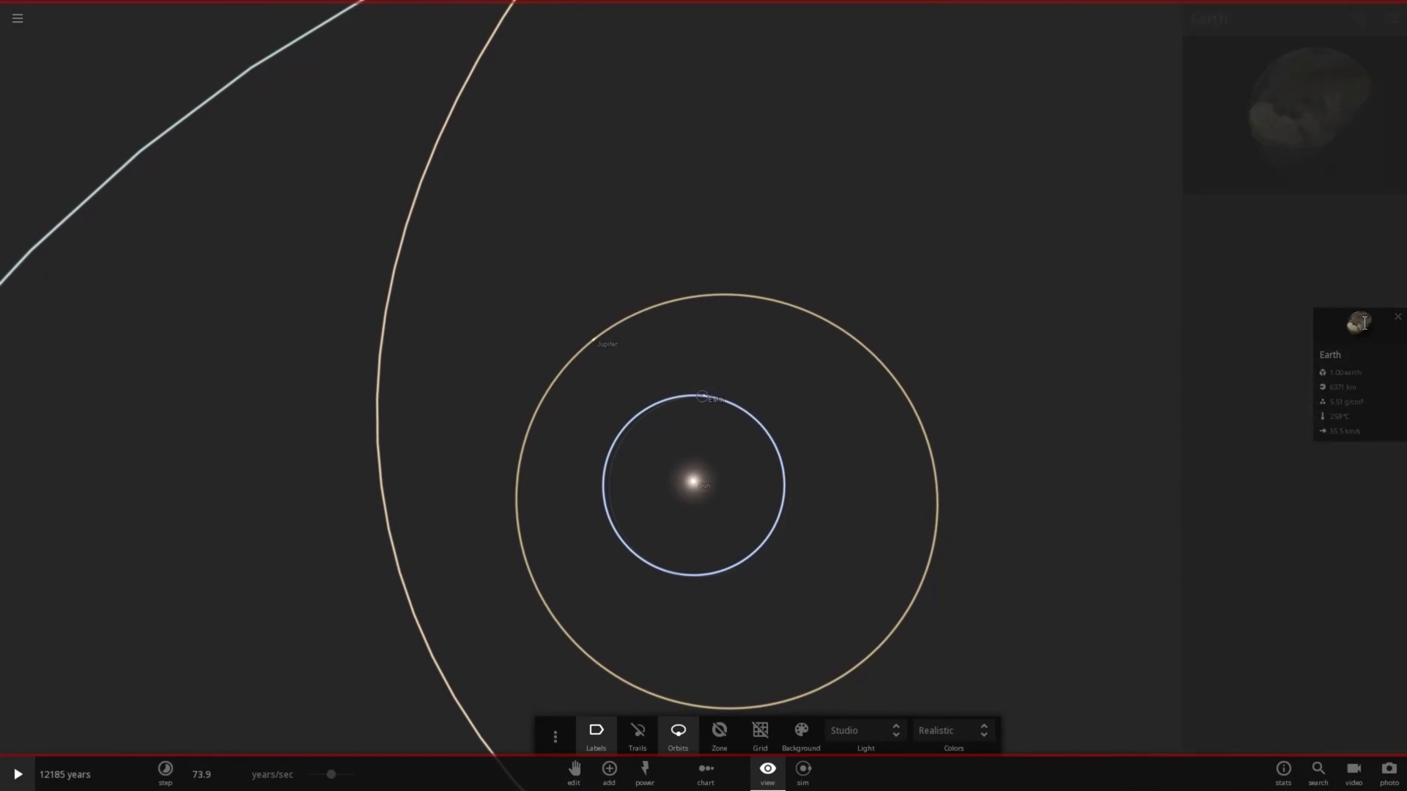
drag(636, 412, 323, 262)
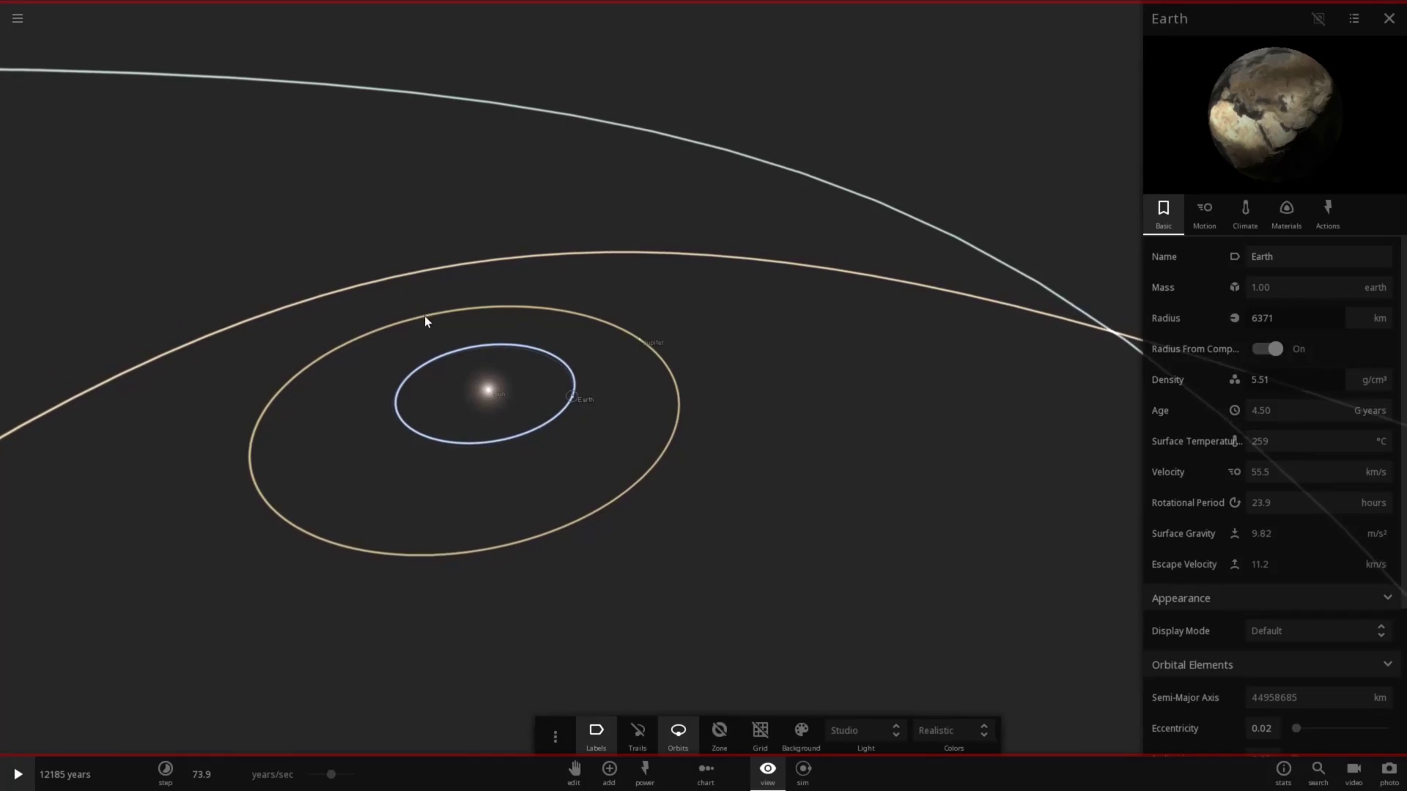
scroll(584, 409, up, 3)
scroll(581, 404, up, 10)
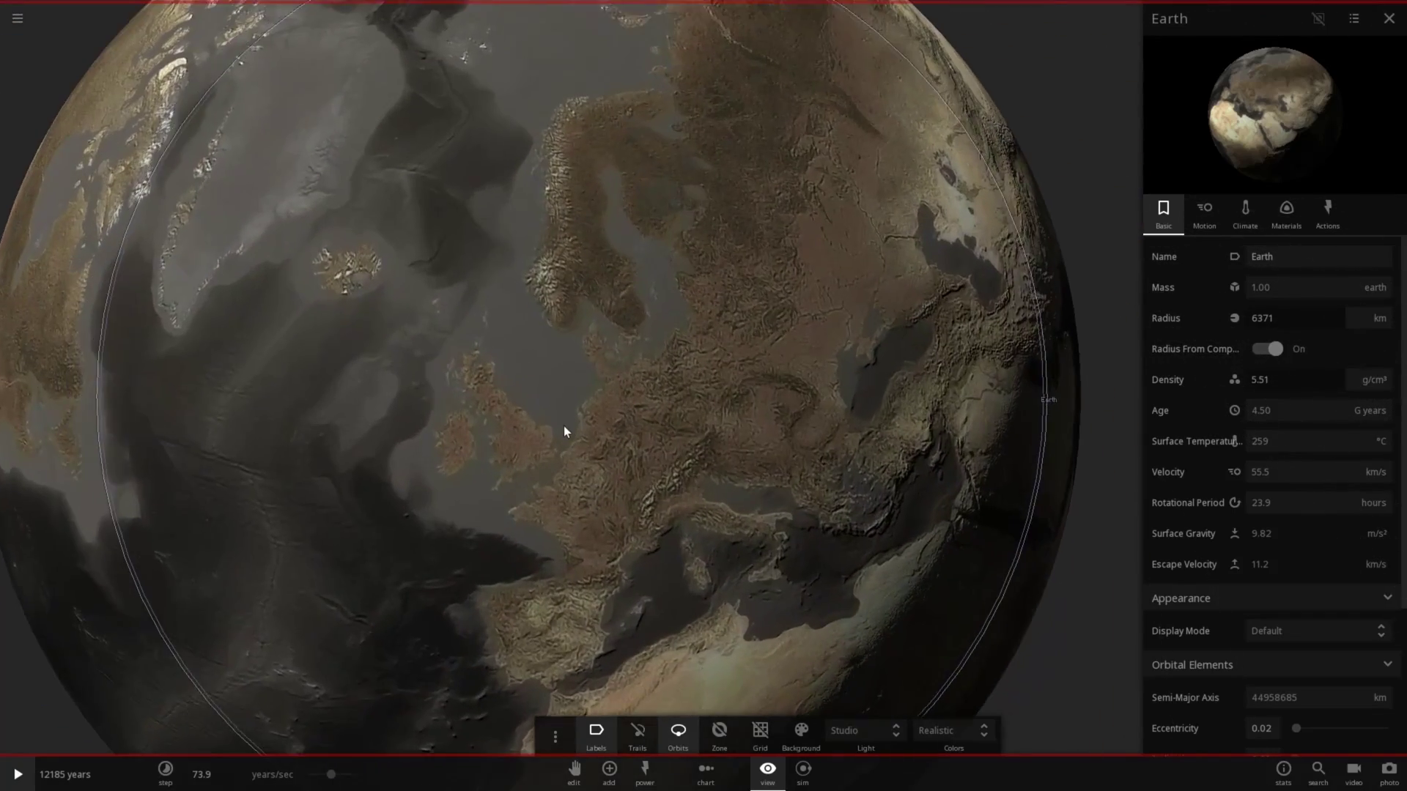
drag(559, 430, 882, 402)
drag(440, 371, 772, 402)
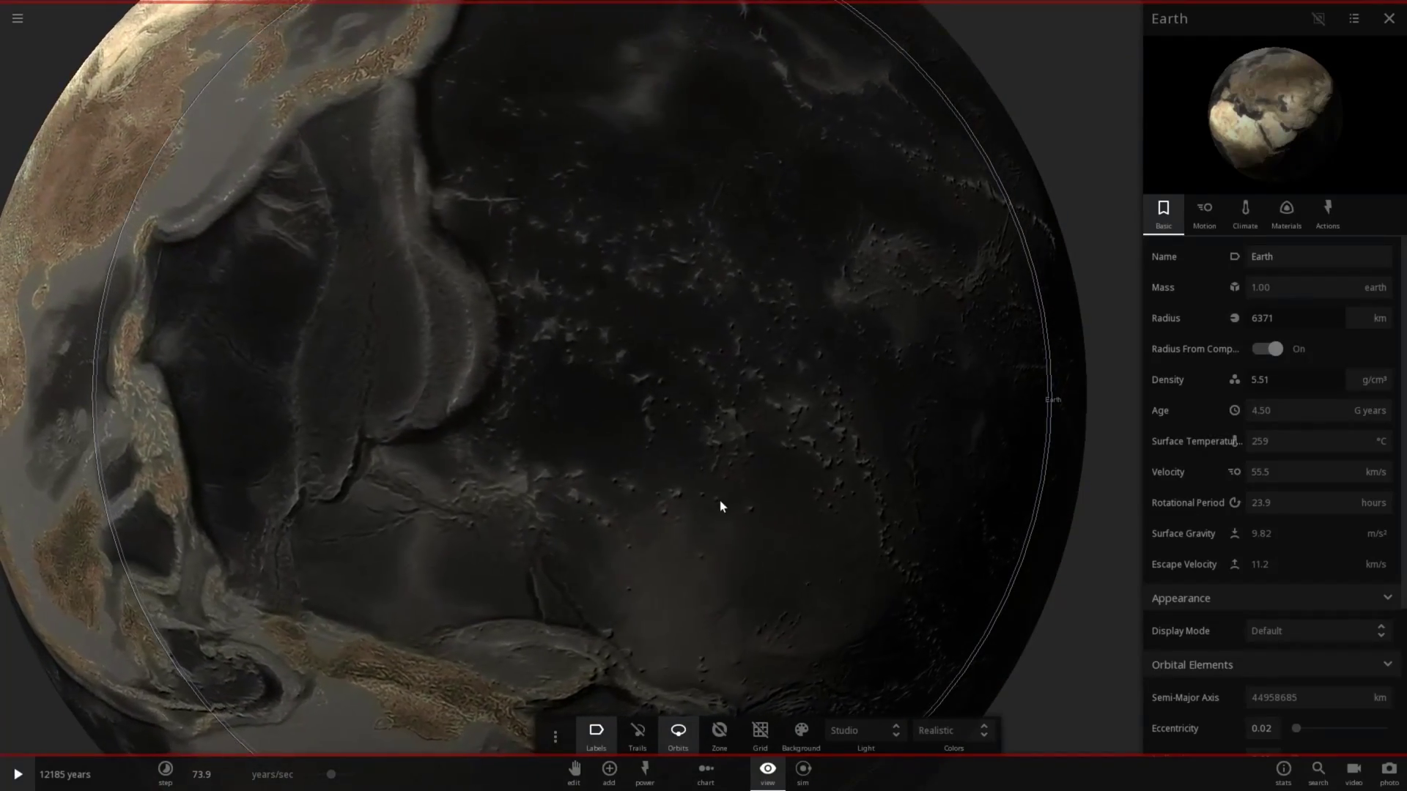
drag(482, 430, 631, 412)
scroll(703, 389, down, 2)
scroll(703, 394, down, 5)
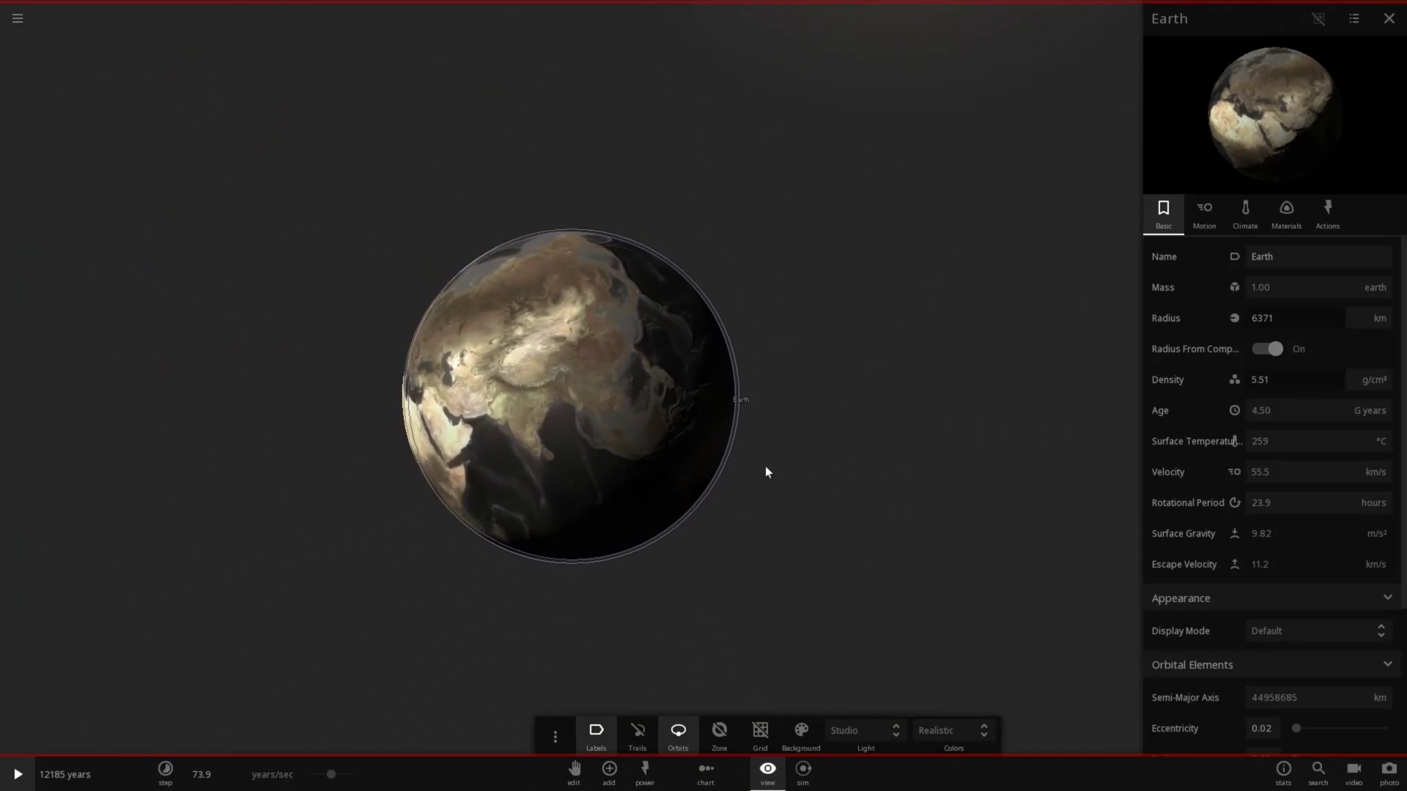
drag(801, 471, 333, 527)
scroll(521, 458, down, 5)
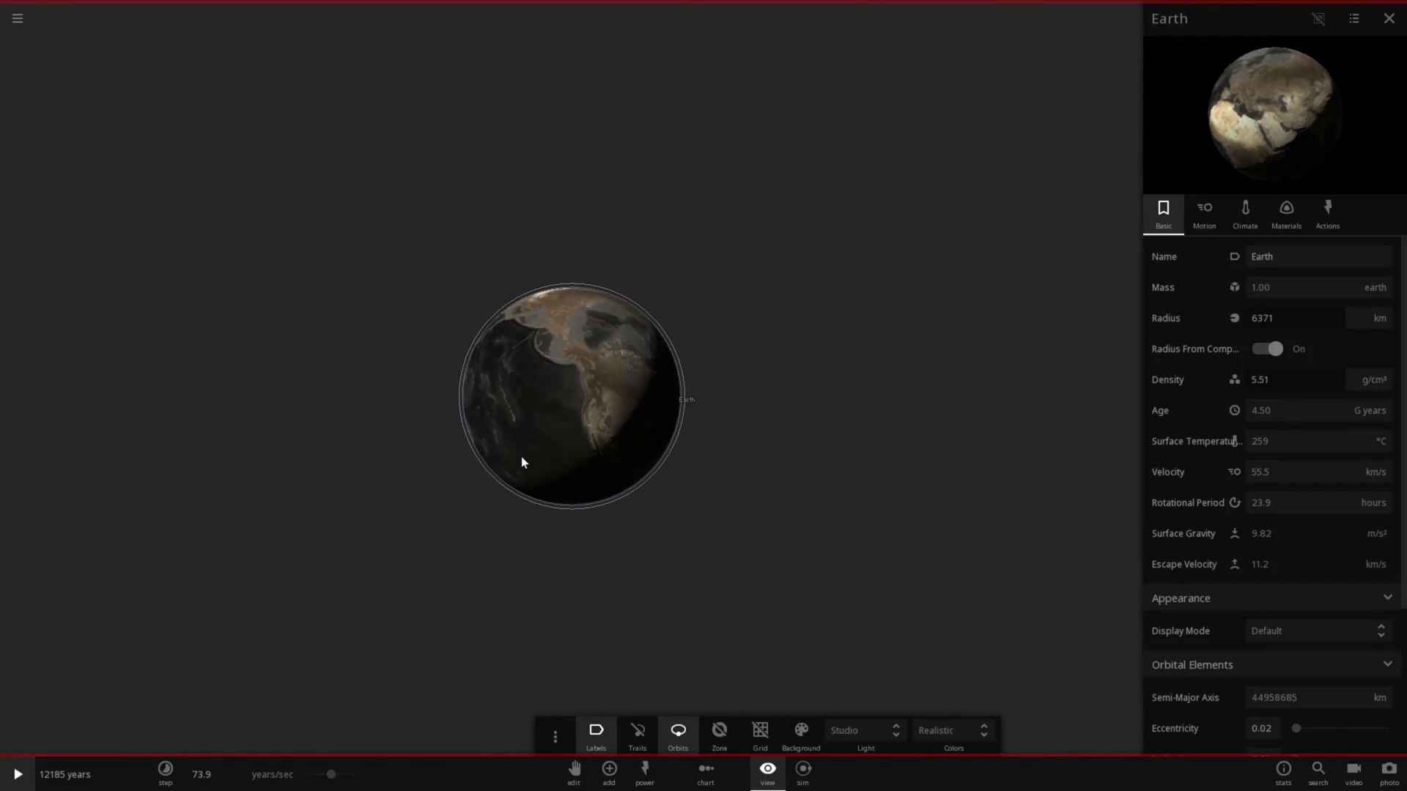
Step: Inspect the orbital elements of the distant planets Neptune, Mercury and Venus in turn, and view Venus up close
scroll(525, 451, down, 10)
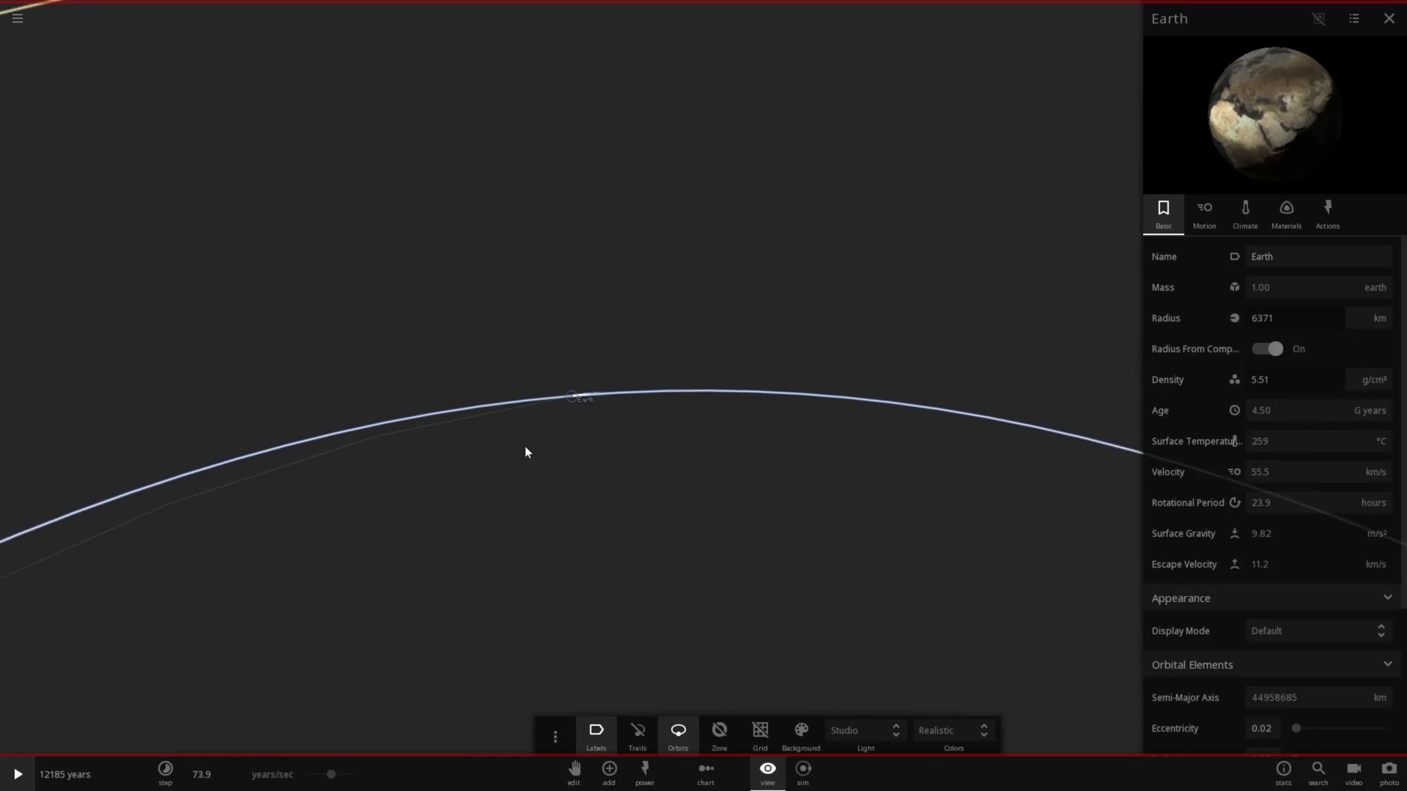
scroll(525, 451, down, 10)
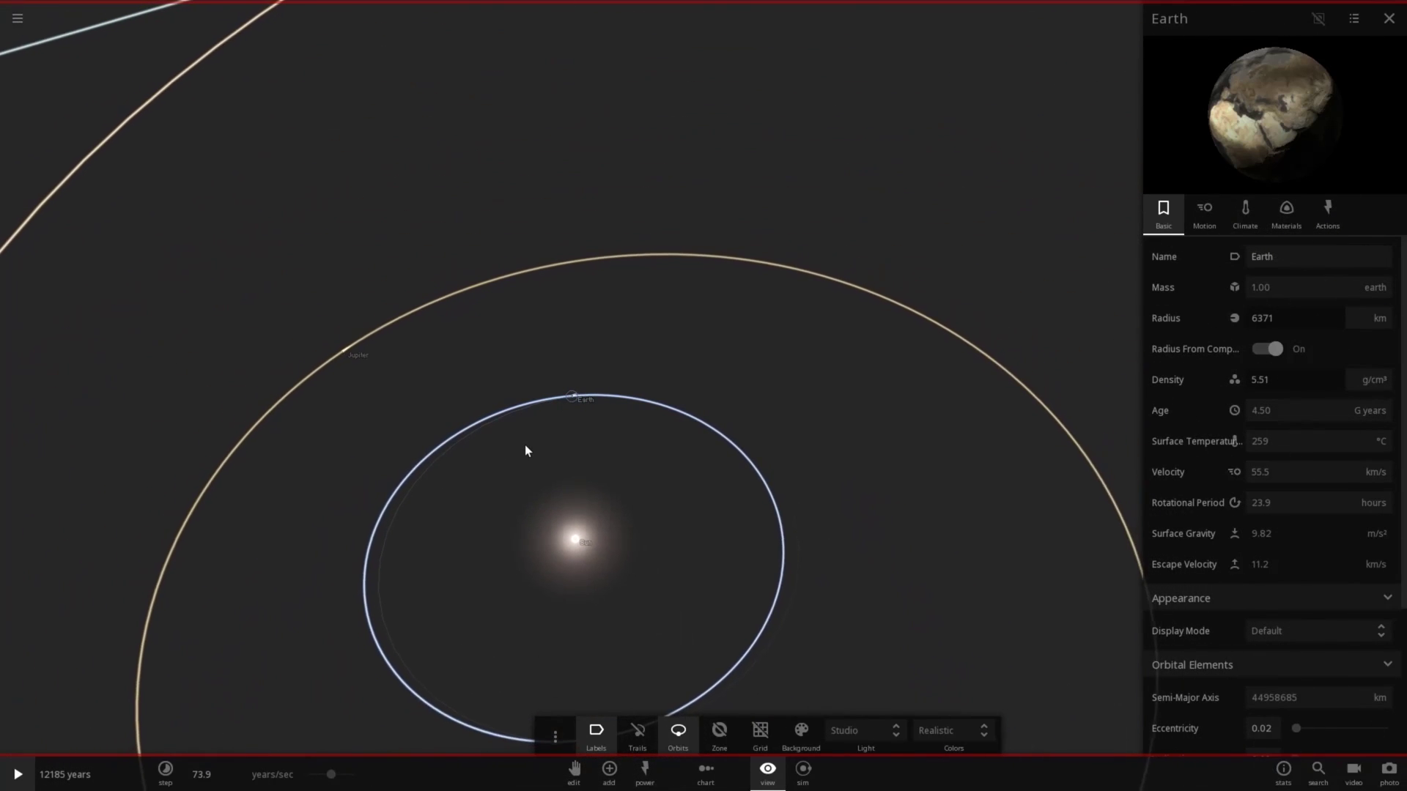
scroll(525, 450, down, 10)
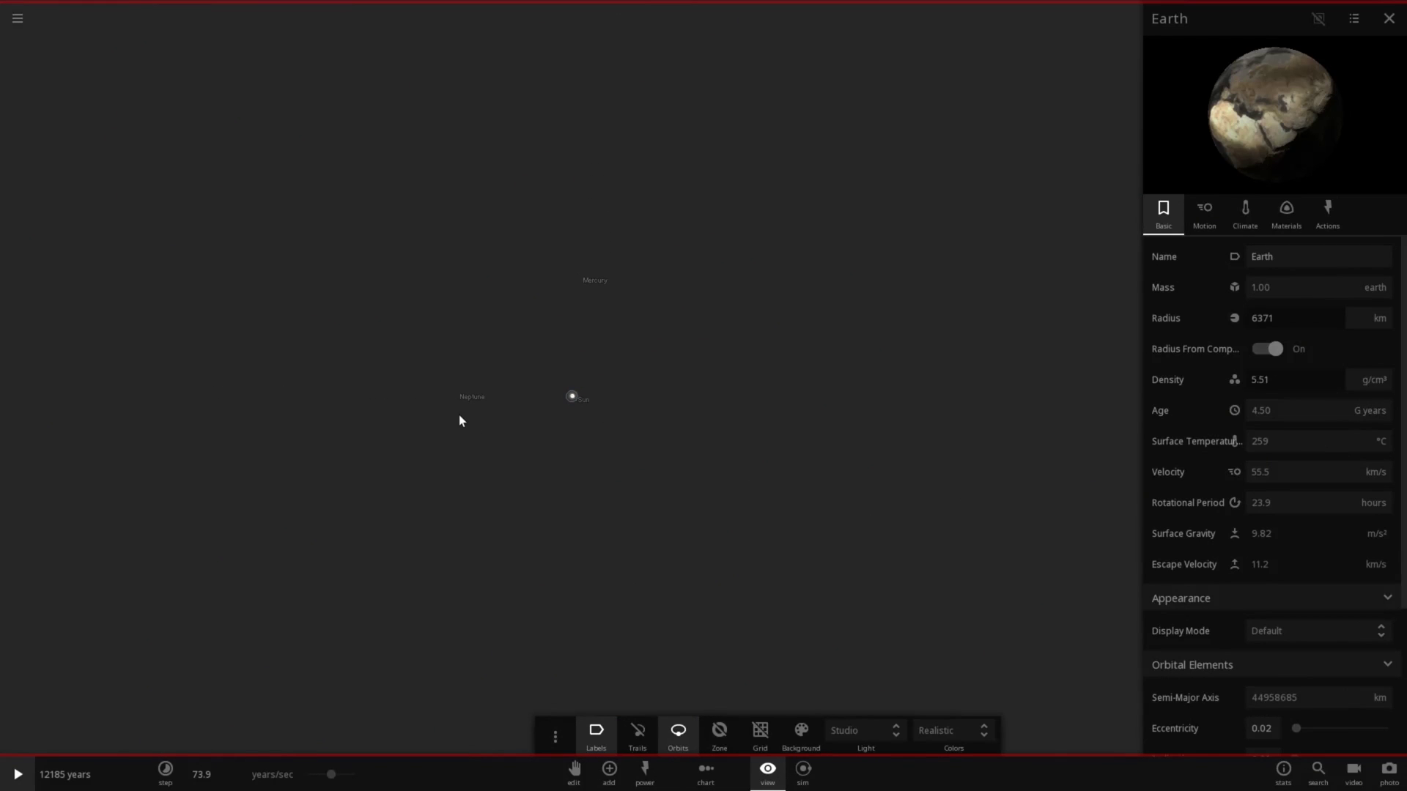
click(459, 400)
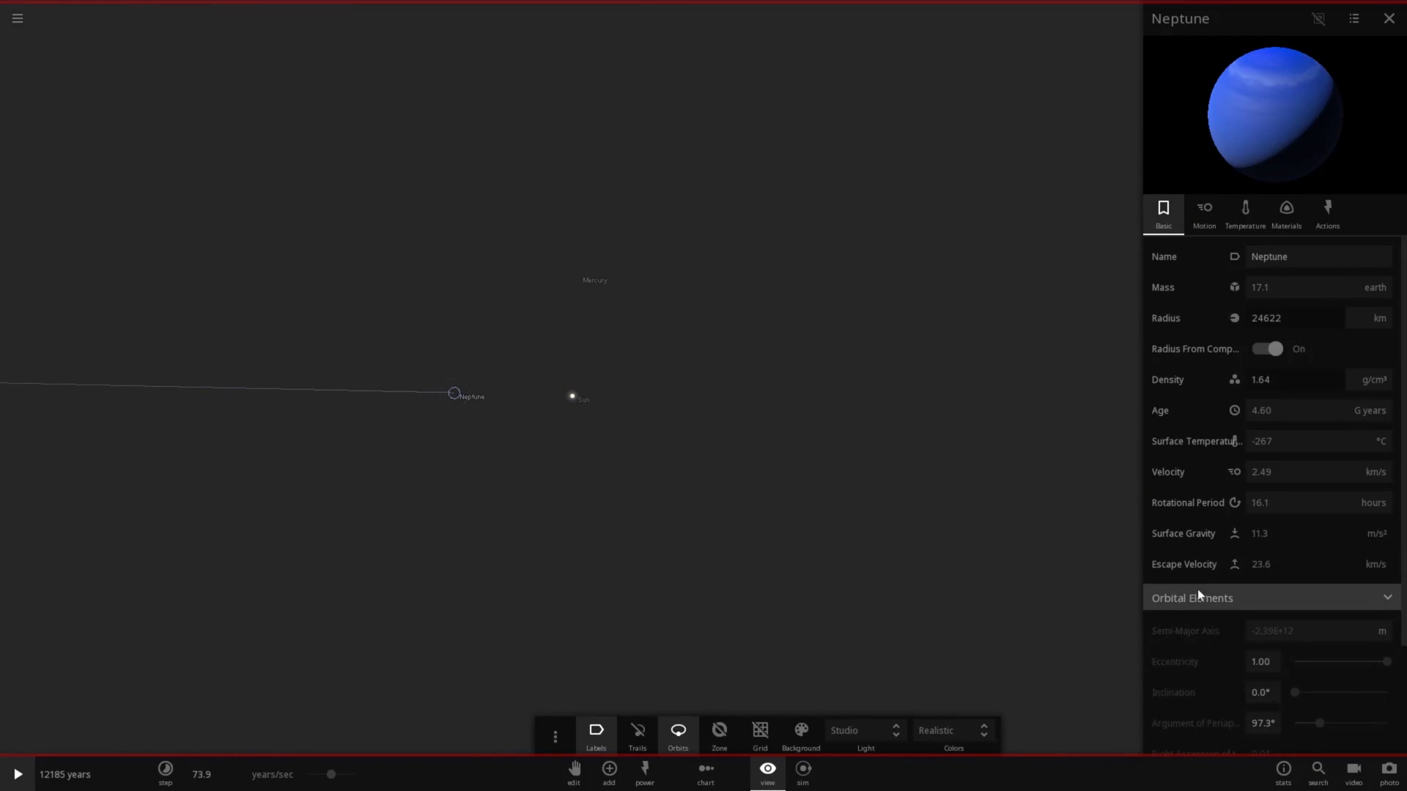
scroll(1215, 594, down, 2)
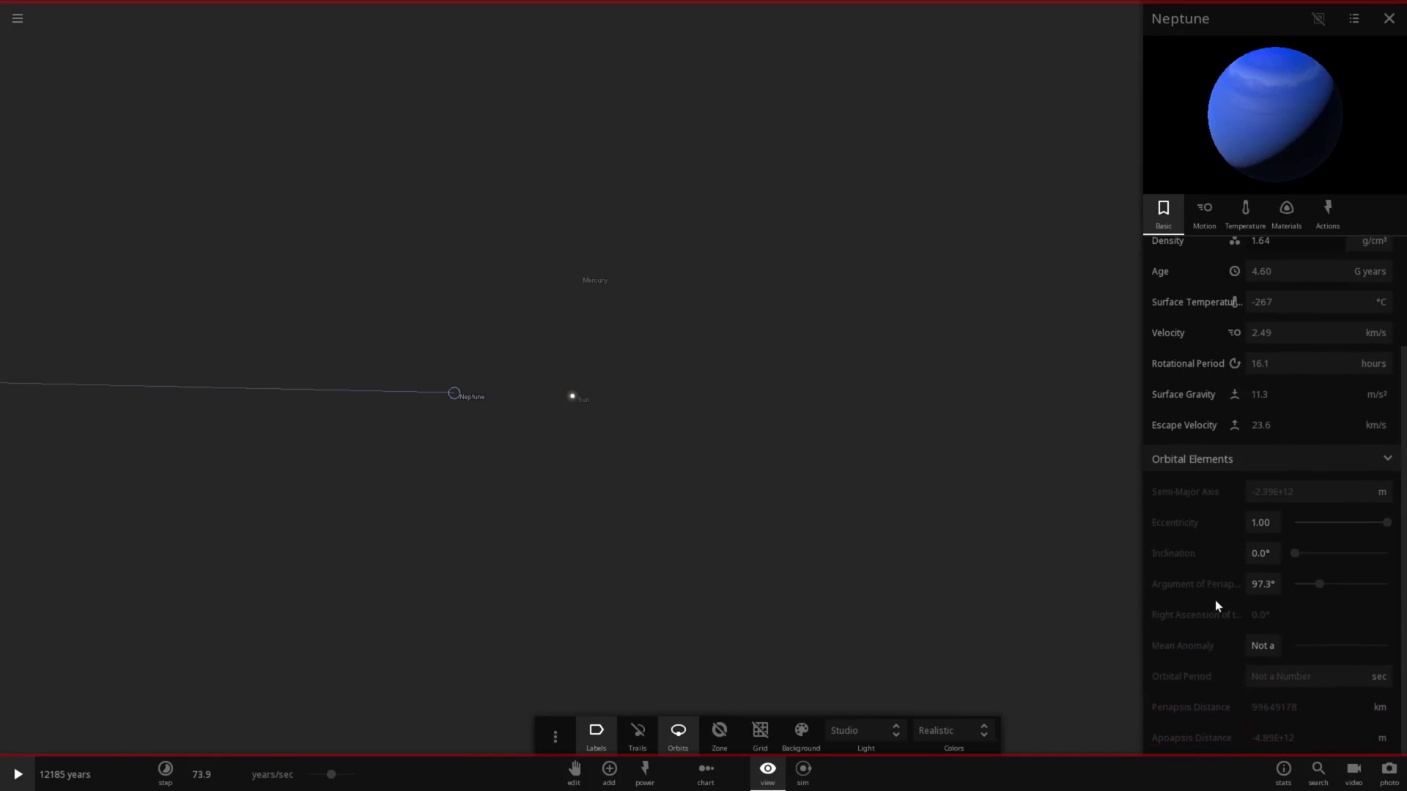
click(584, 282)
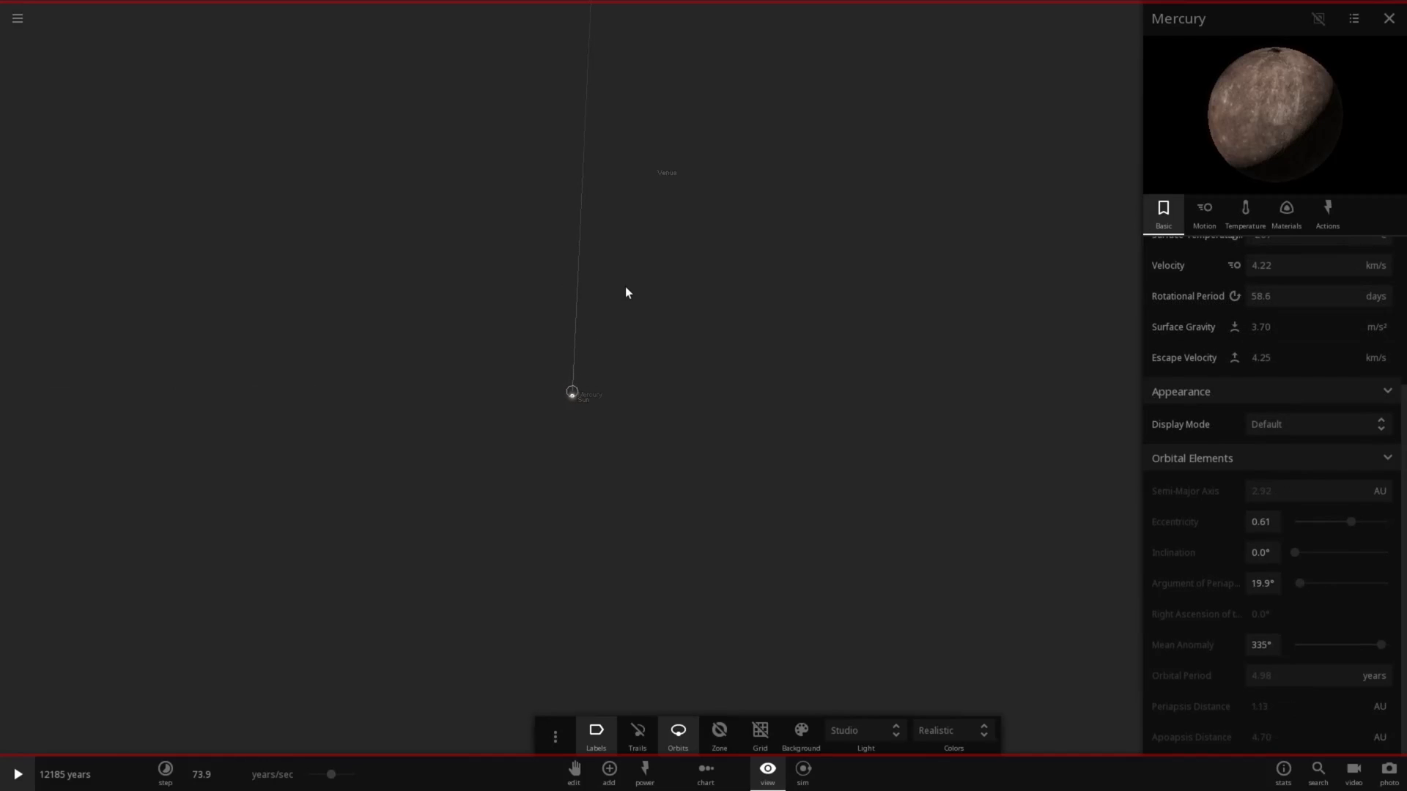
click(627, 249)
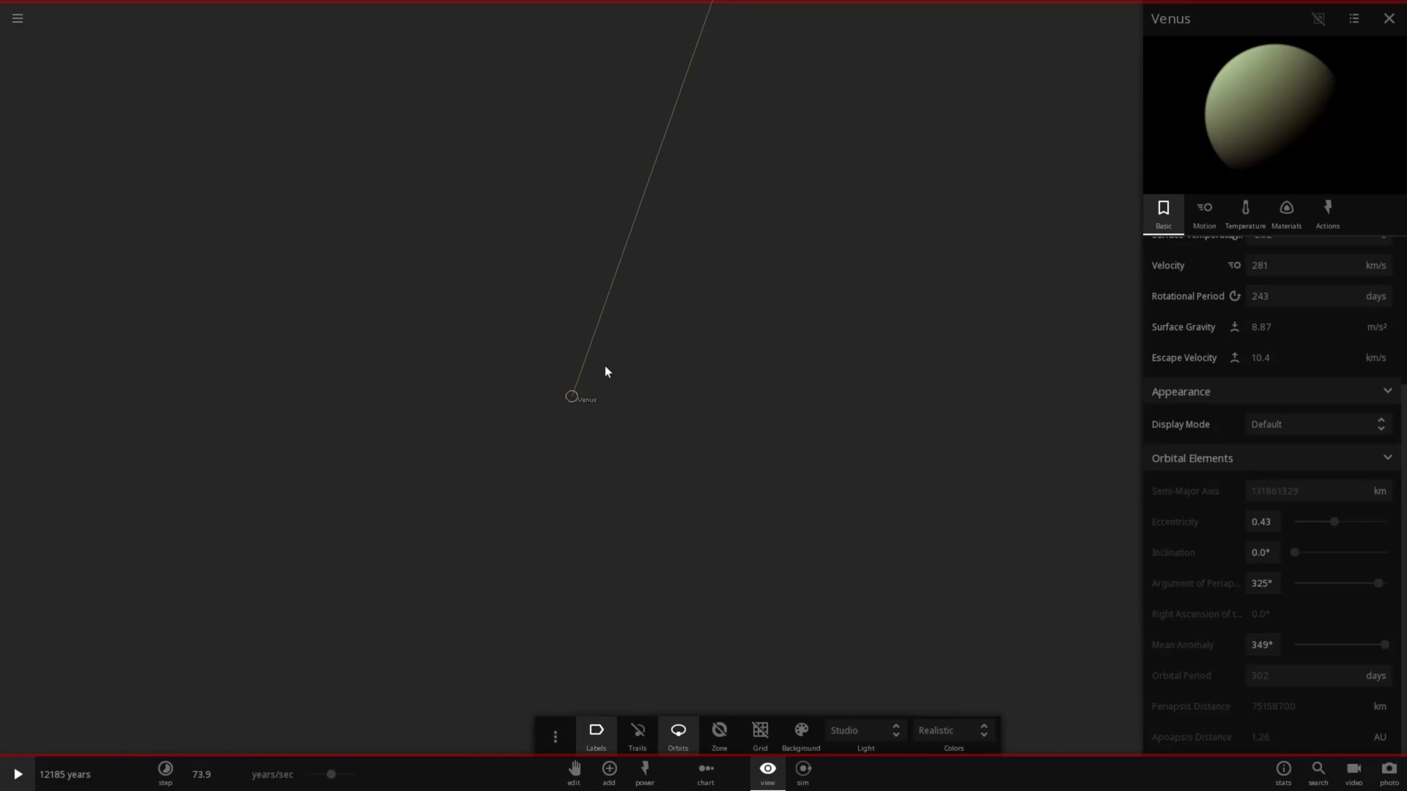
scroll(606, 372, up, 5)
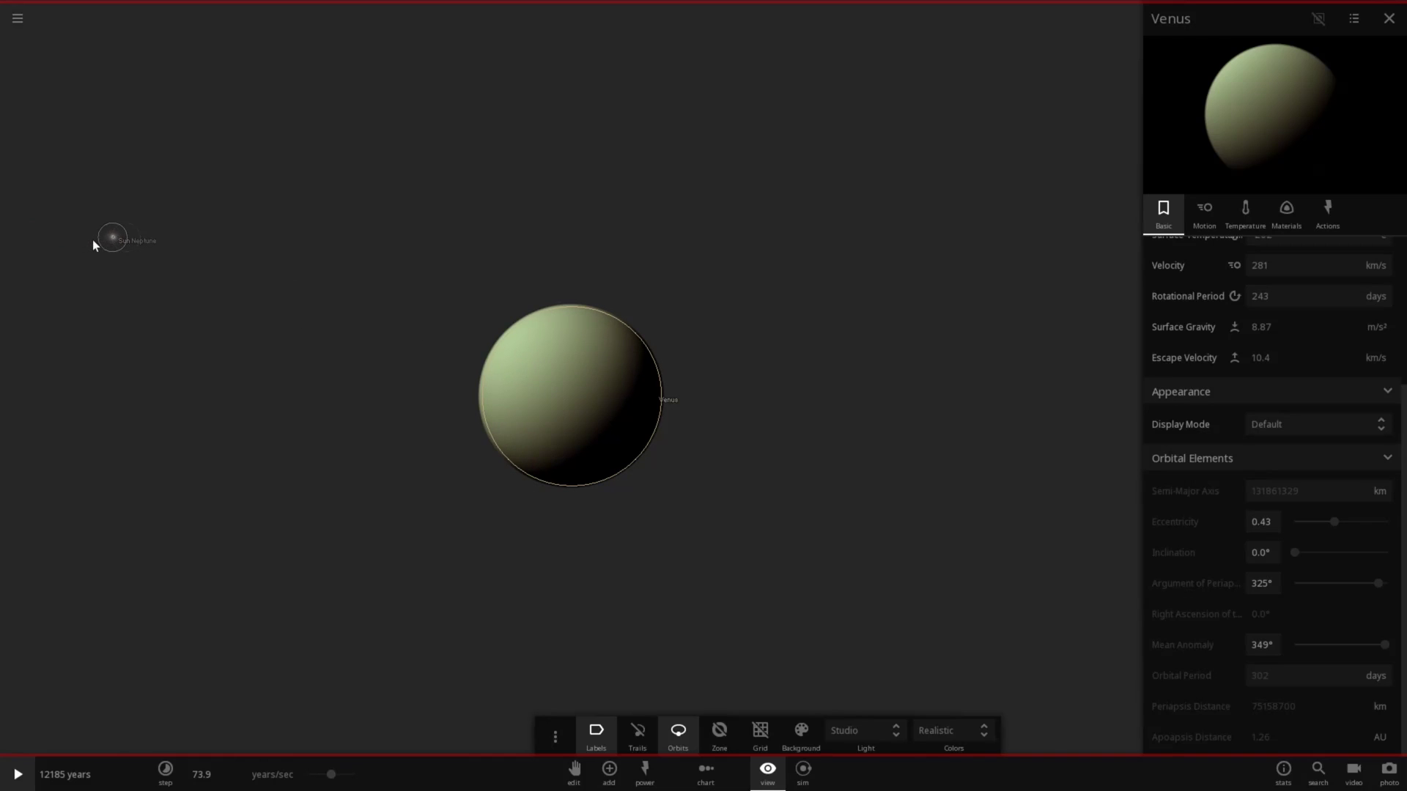
Step: Deselect Venus and refocus the view on the Sun with the inner orbits around it
click(178, 261)
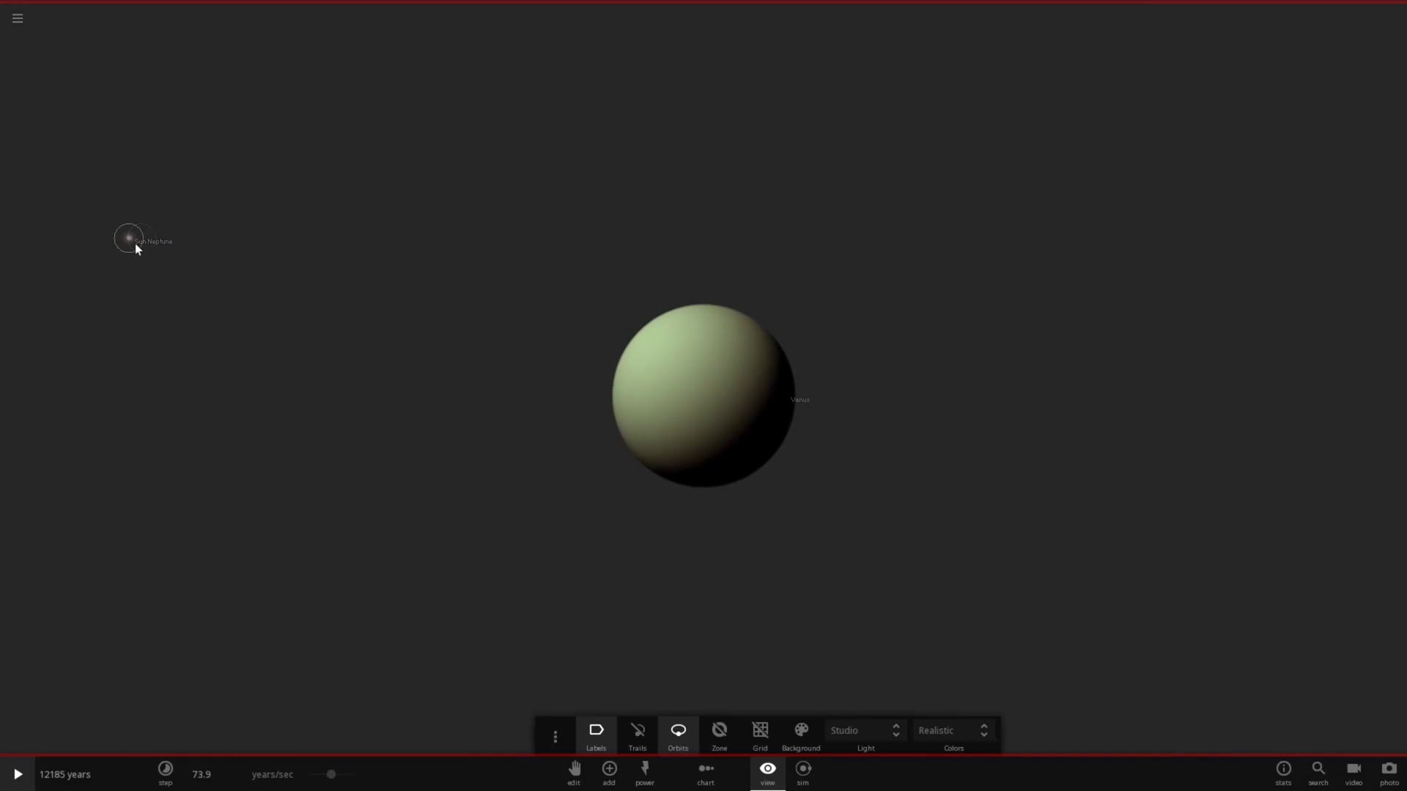
scroll(288, 267, down, 5)
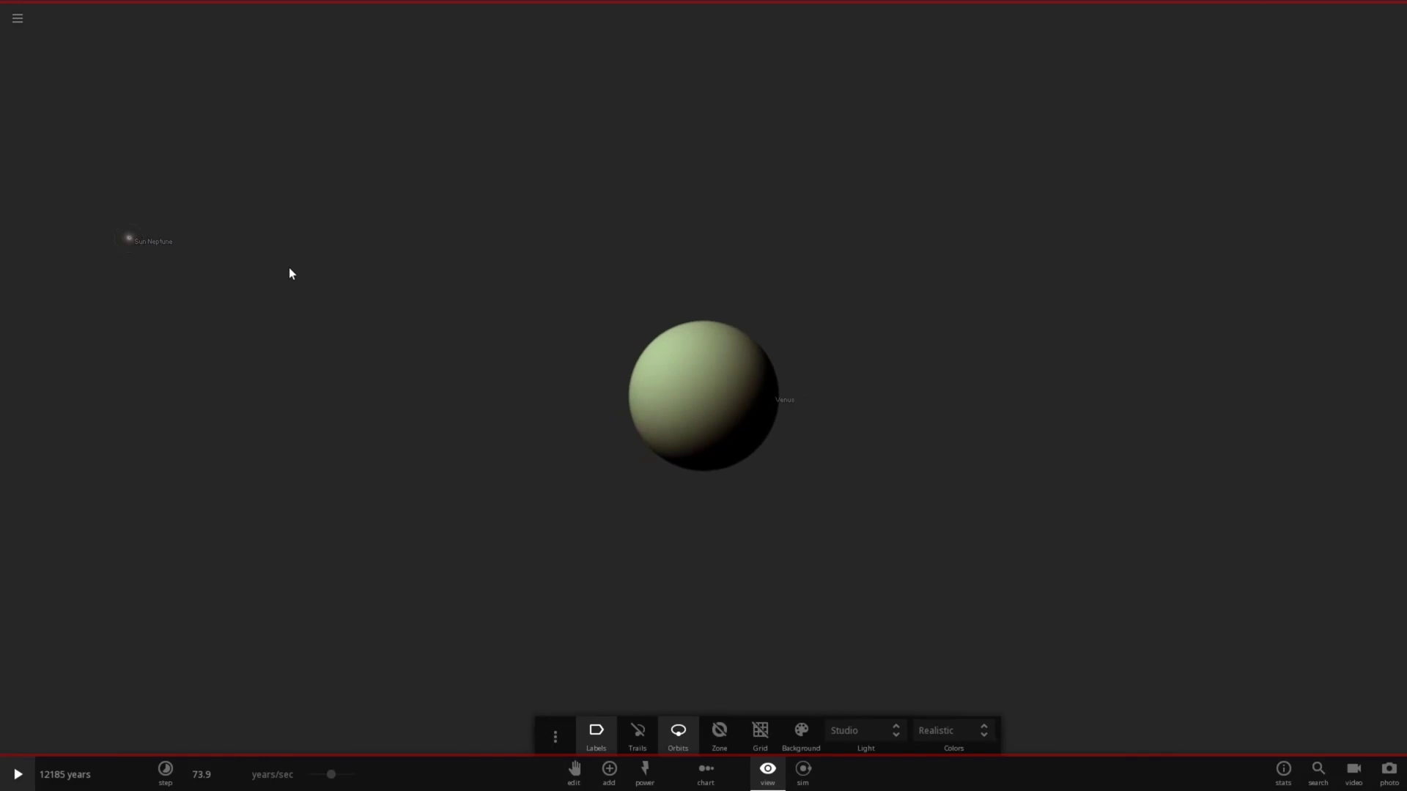
click(134, 239)
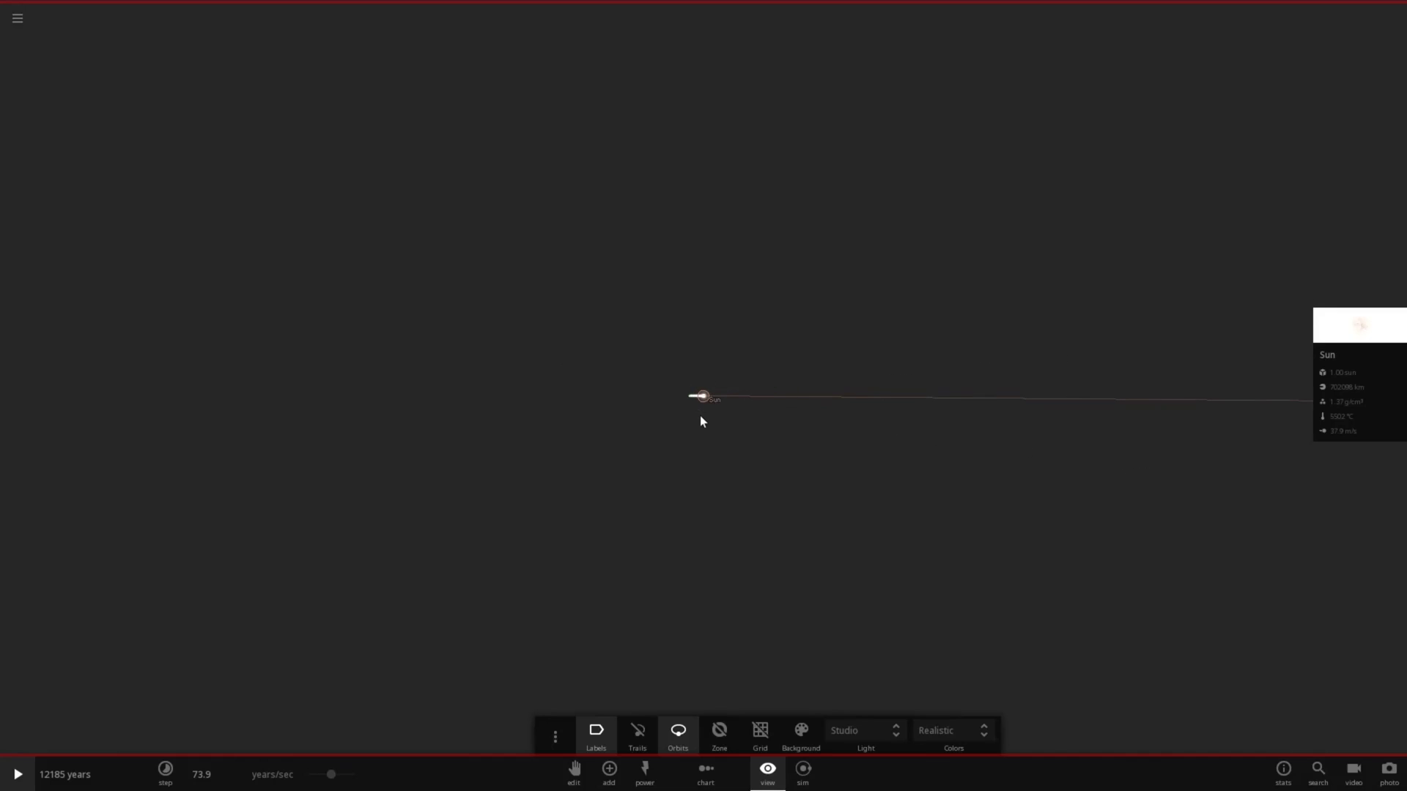
scroll(701, 421, up, 10)
scroll(702, 421, down, 10)
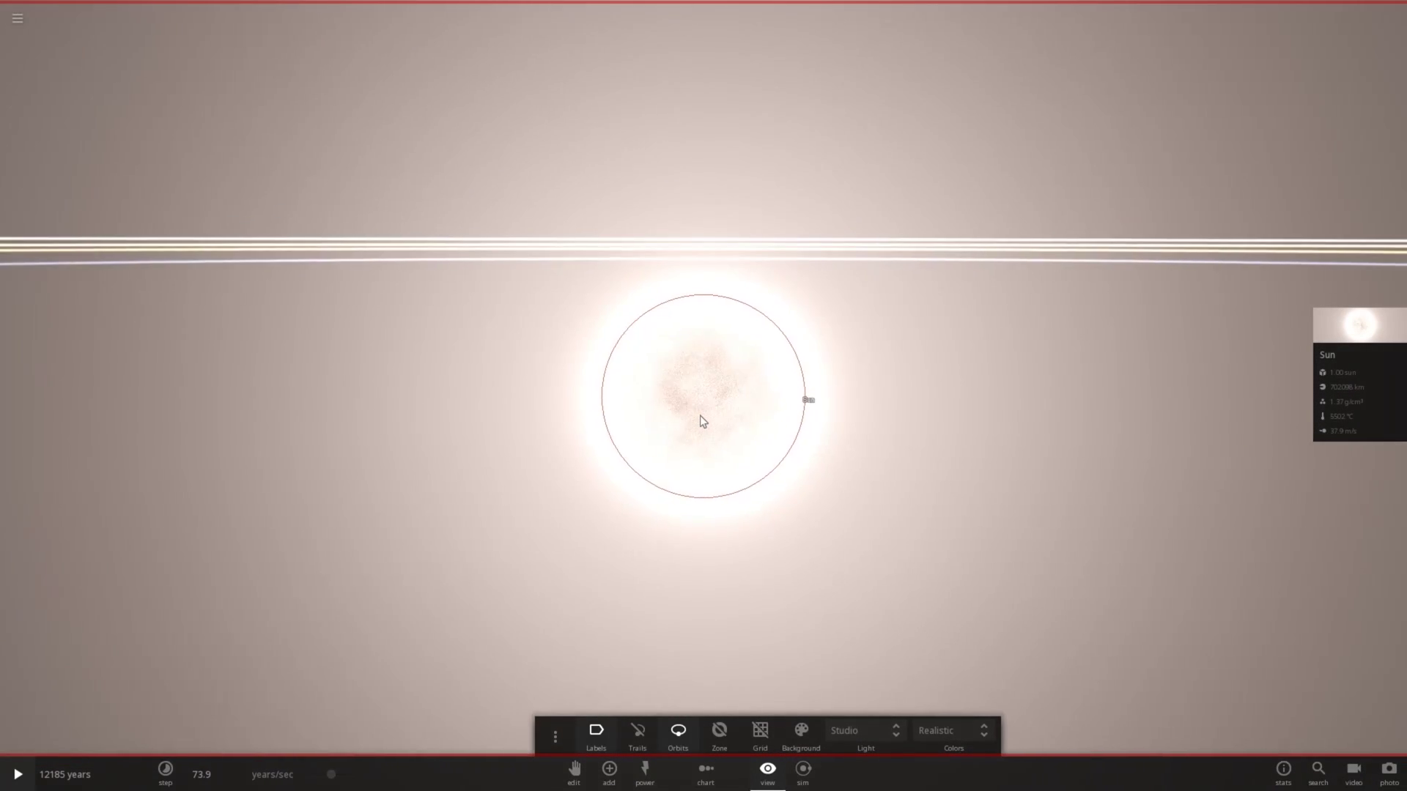
scroll(701, 416, down, 6)
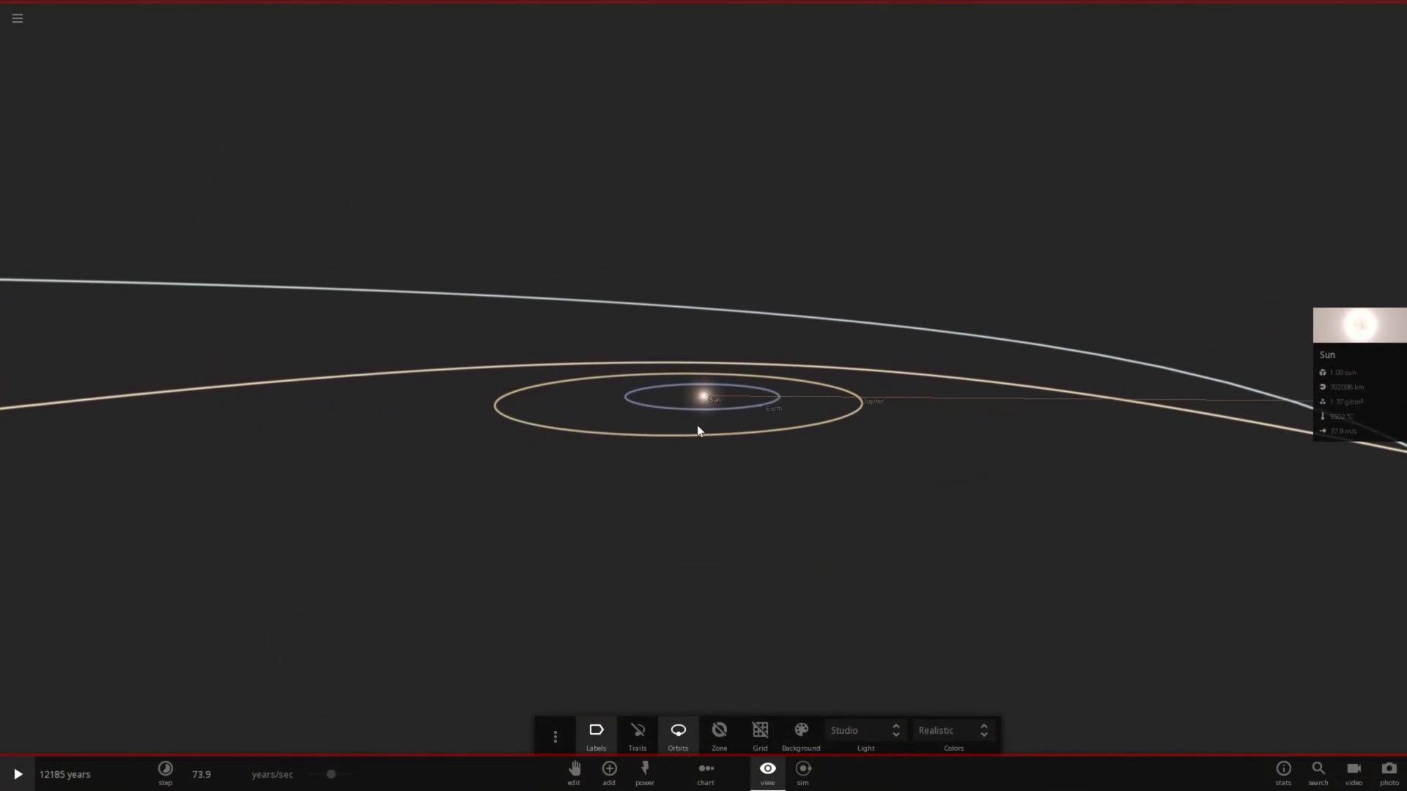
Step: Examine the orbits of Earth, Jupiter, Saturn and Uranus around the Sun from a tilted viewing angle
drag(697, 425, 1008, 510)
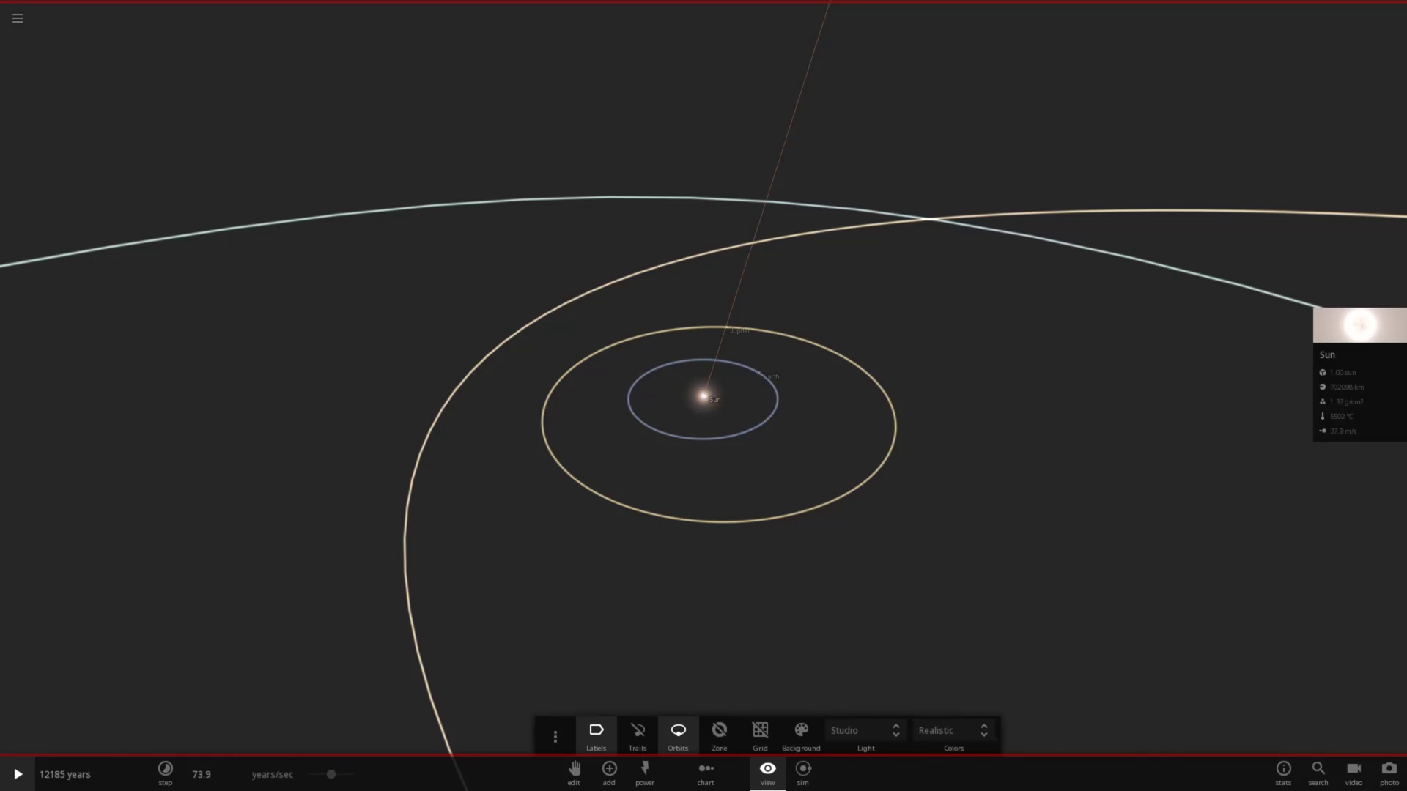
drag(695, 407, 654, 403)
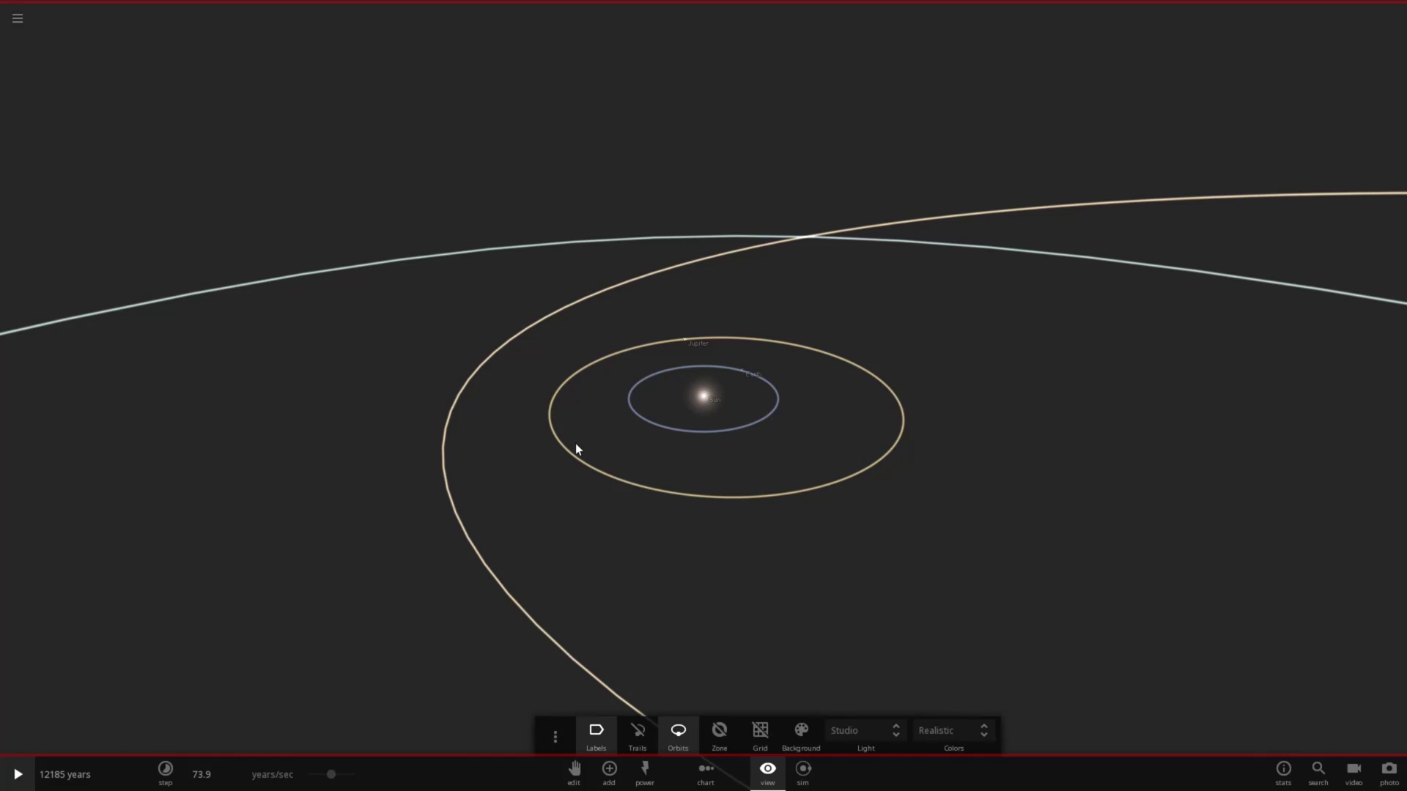
scroll(575, 449, down, 5)
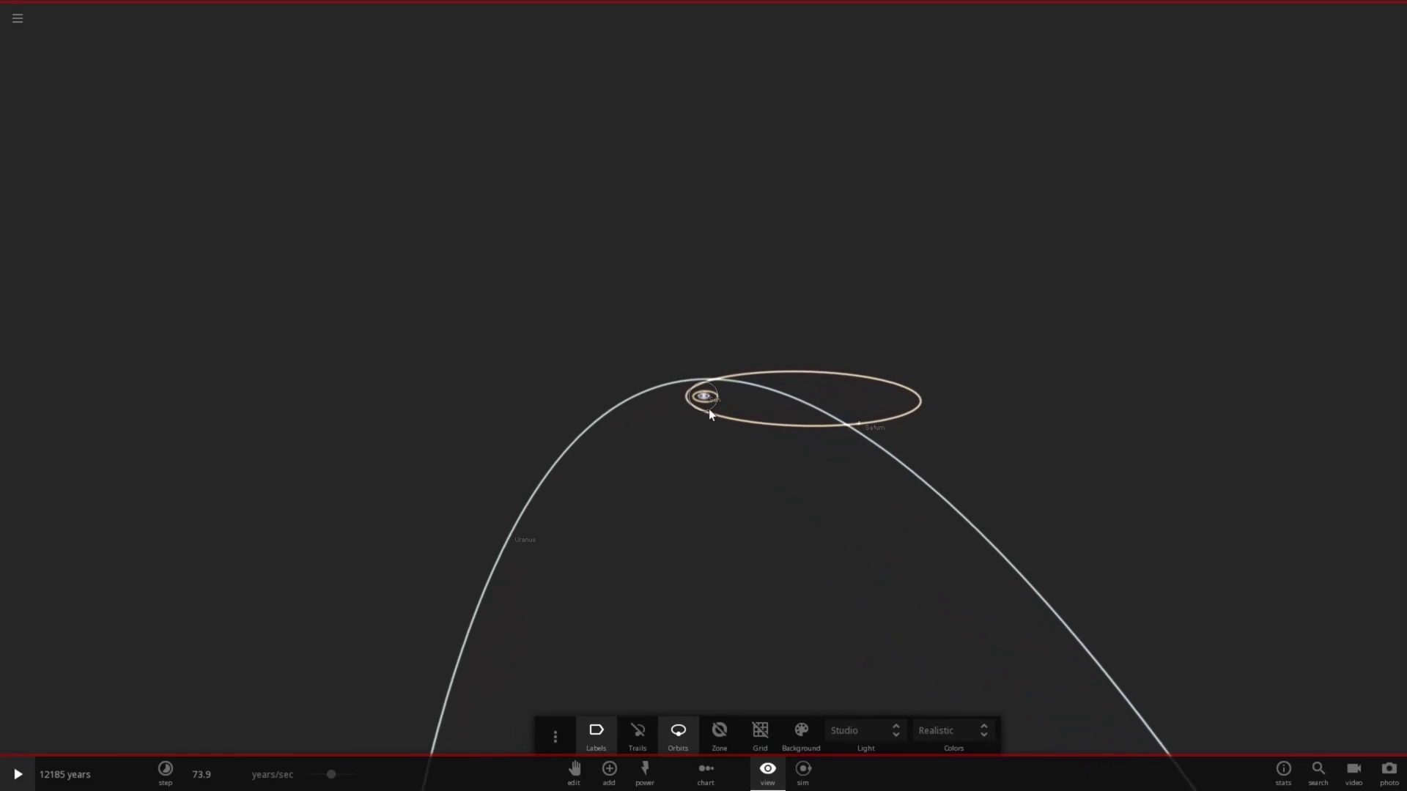
scroll(709, 412, up, 10)
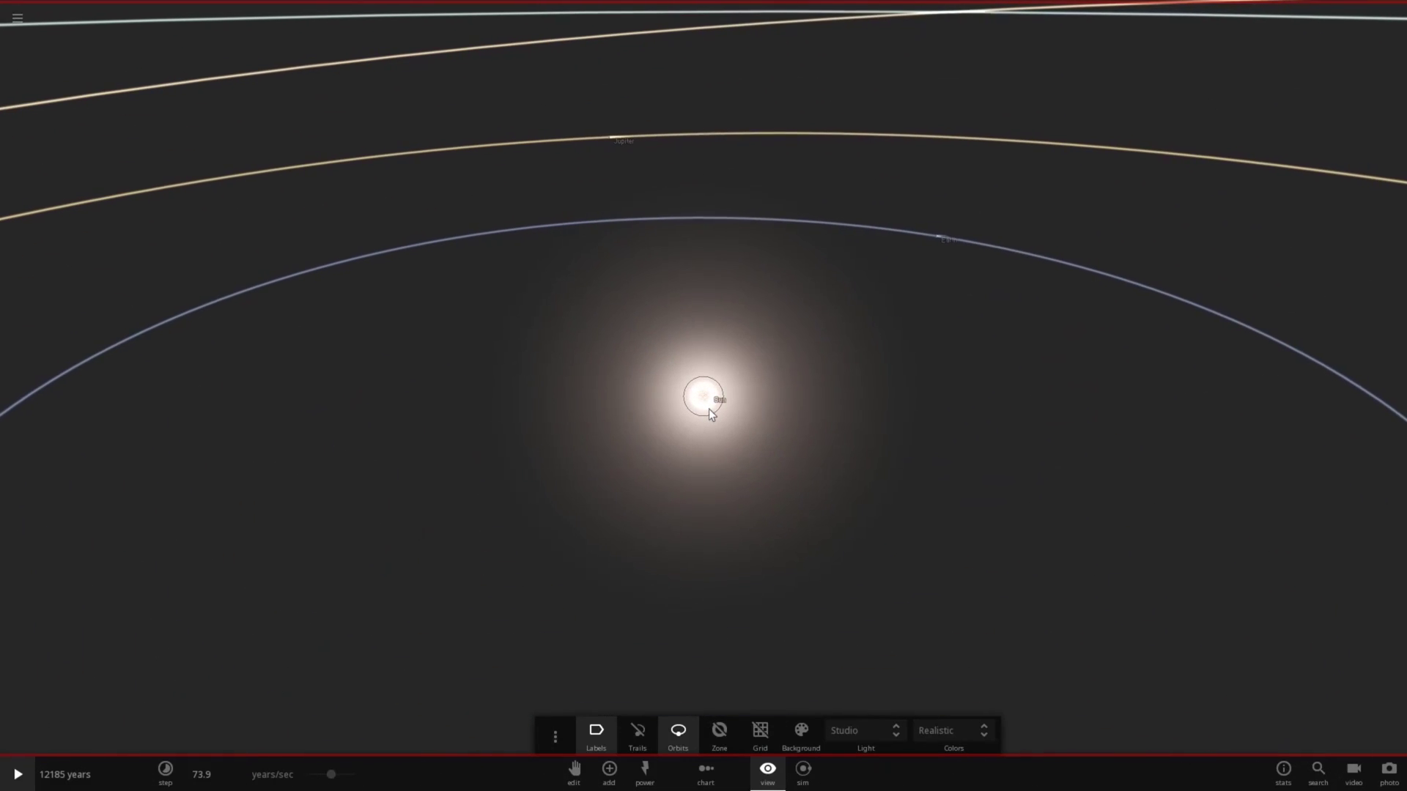